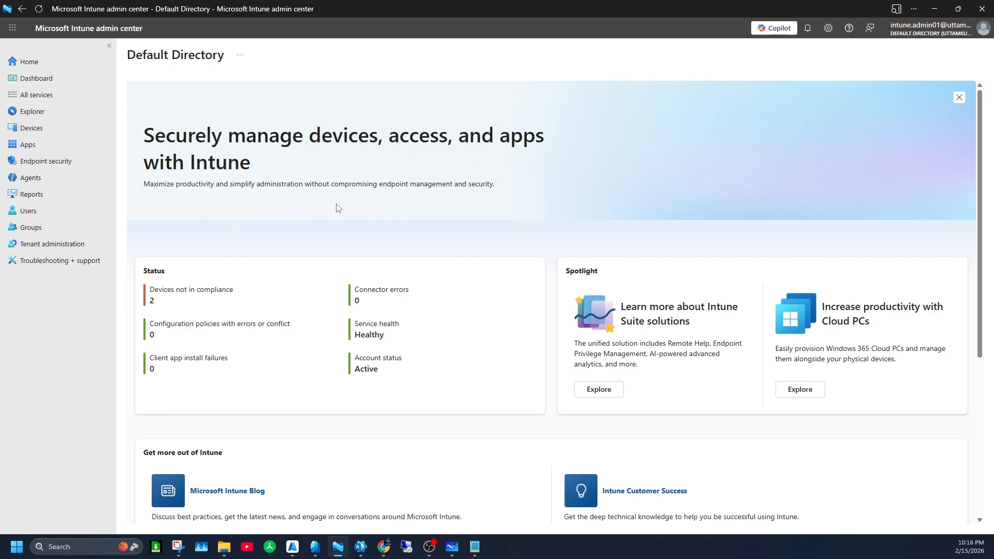
Go to Devices > Configuration and start a new policy
click(43, 132)
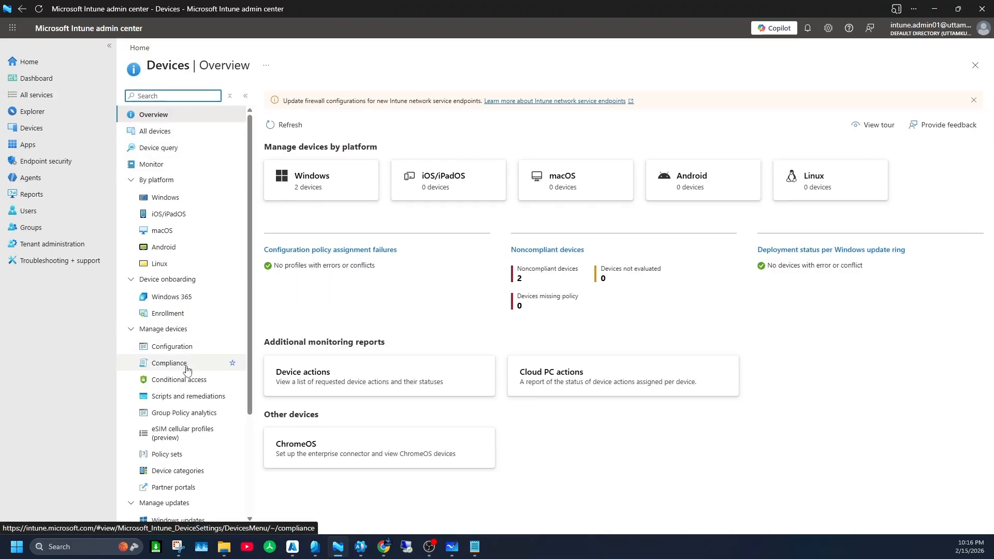
click(176, 347)
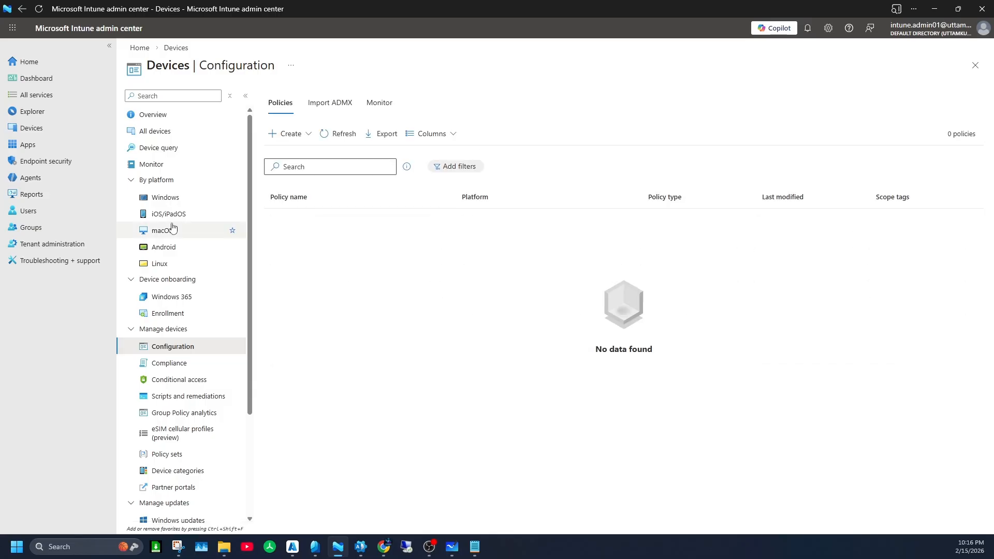
click(290, 134)
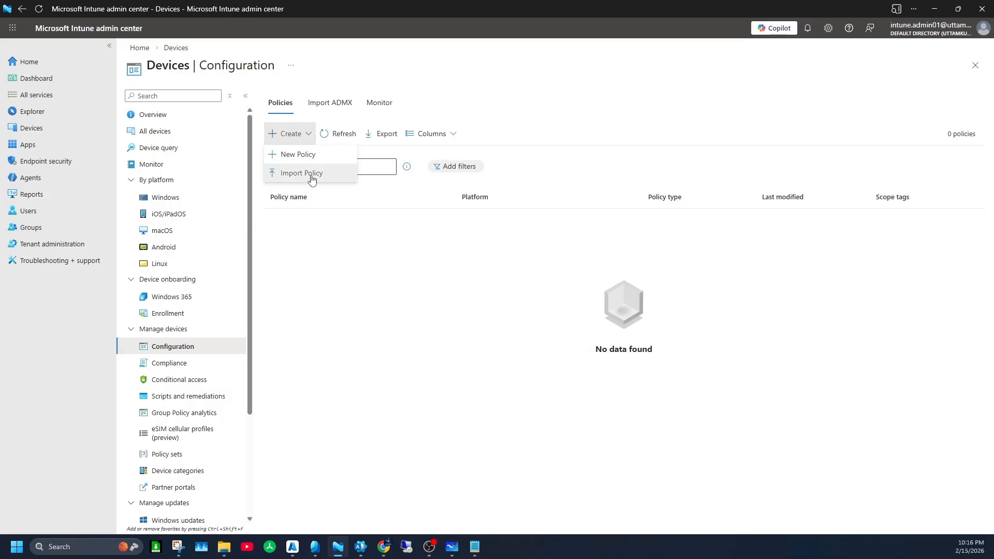
click(302, 154)
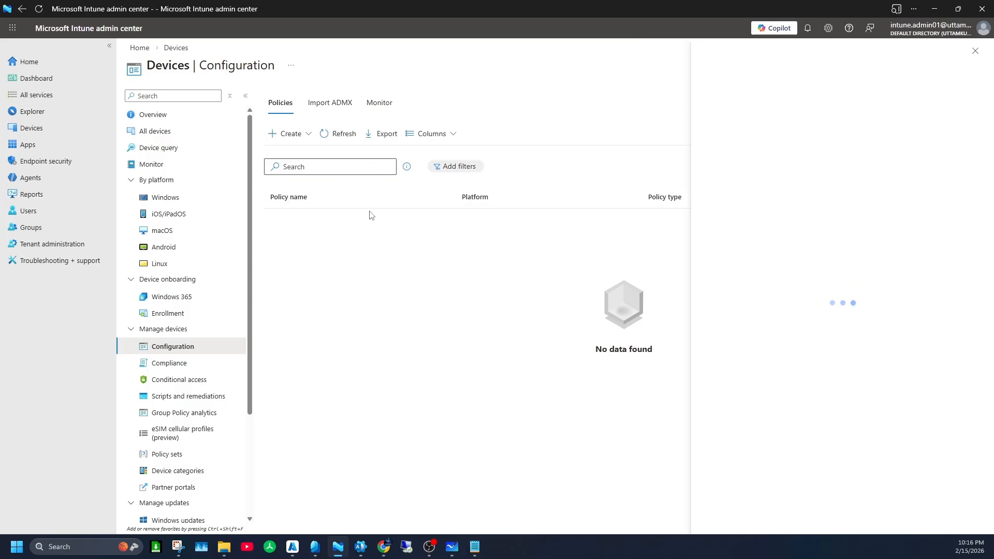
Choose the Windows 10 and later platform with the Settings catalog profile type, and create it
click(717, 100)
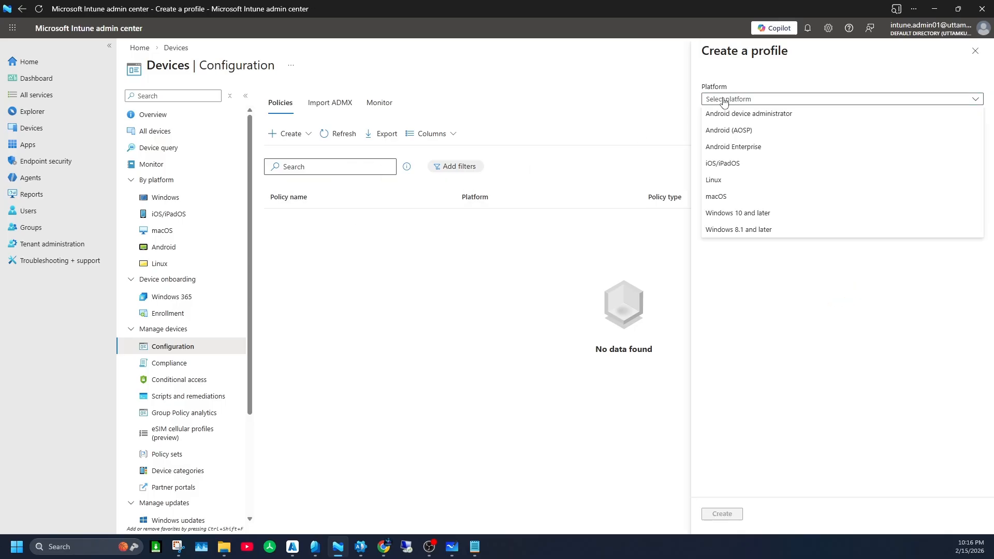
click(735, 232)
click(756, 130)
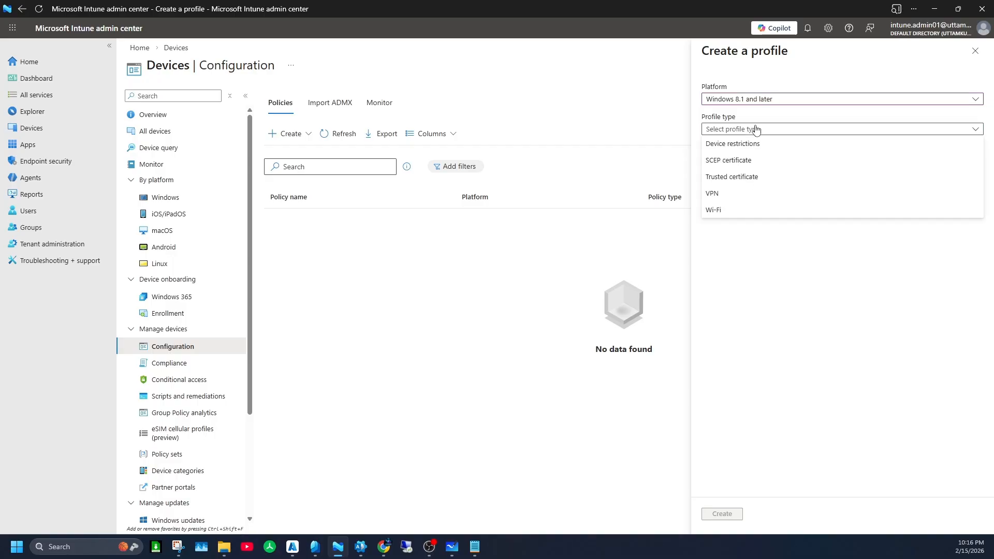
click(751, 100)
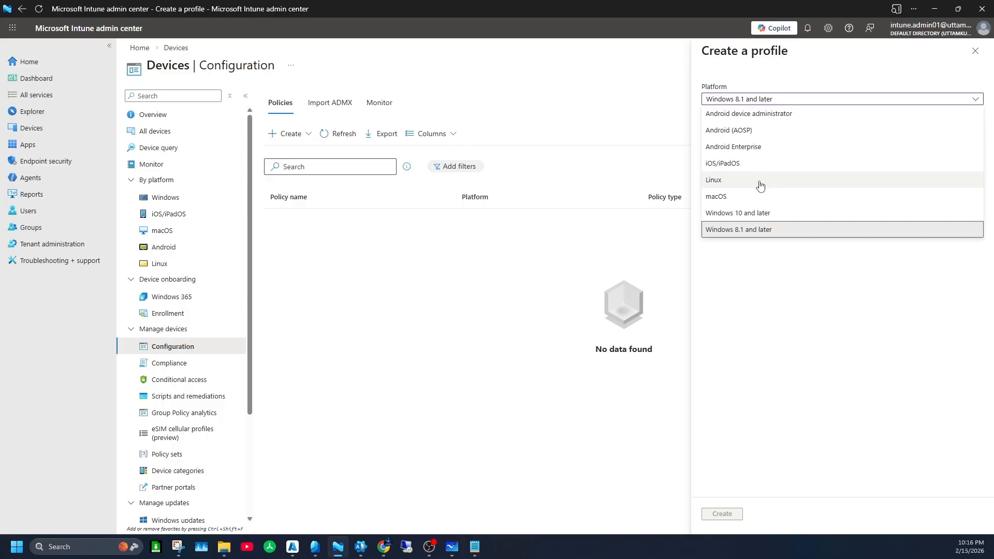
click(756, 213)
click(751, 129)
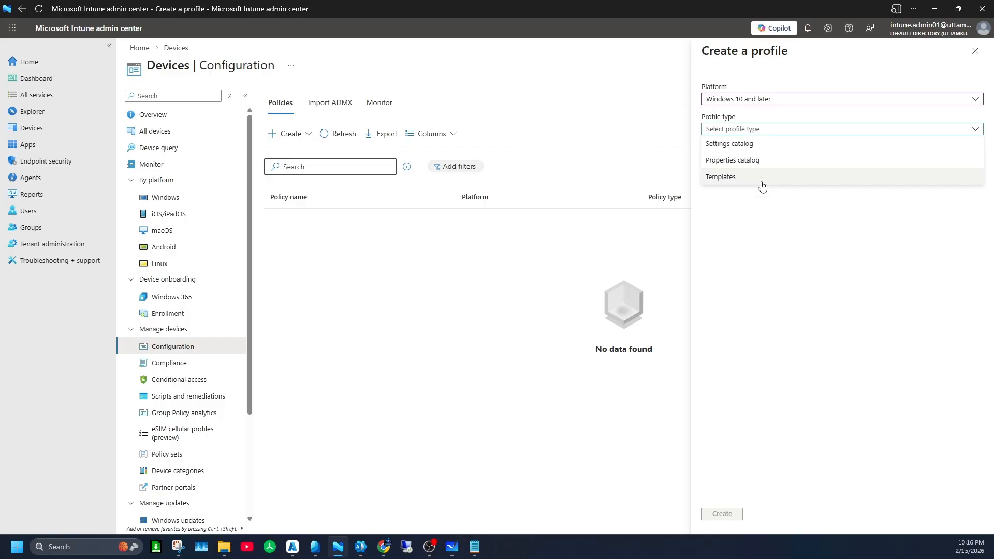
click(725, 144)
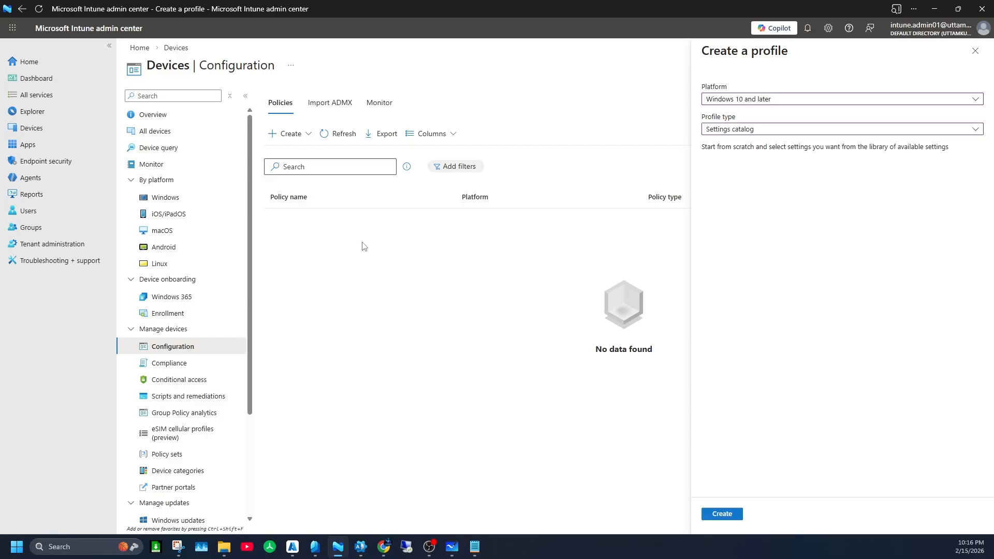
click(722, 514)
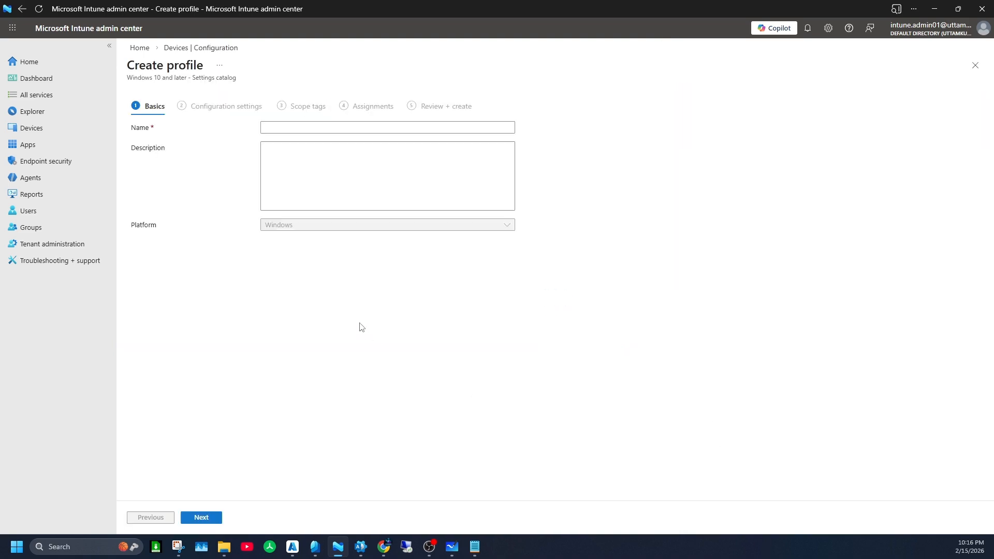
Name the profile 'Corporate Wallpaper' and continue to Configuration settings
click(311, 130)
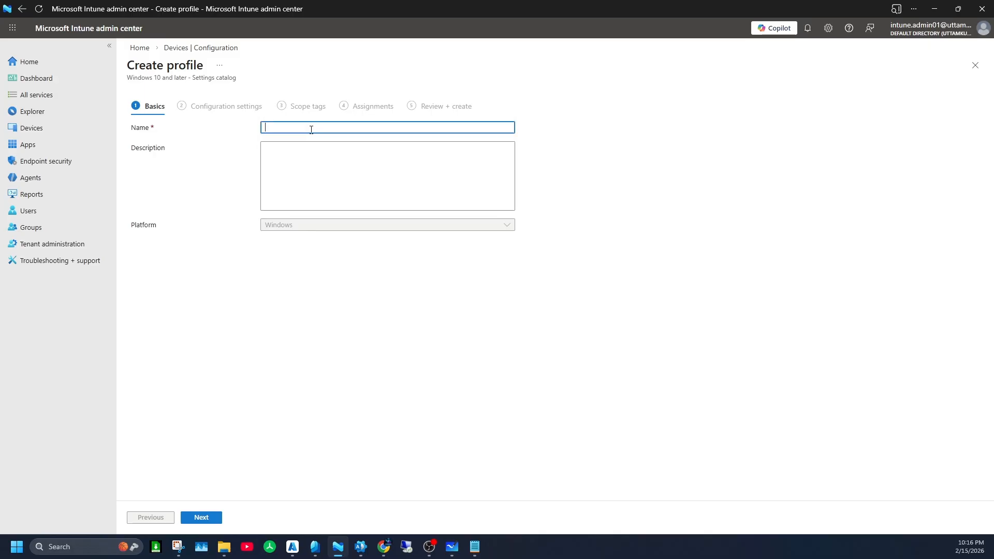
text(Corporate Wallpaper)
click(215, 517)
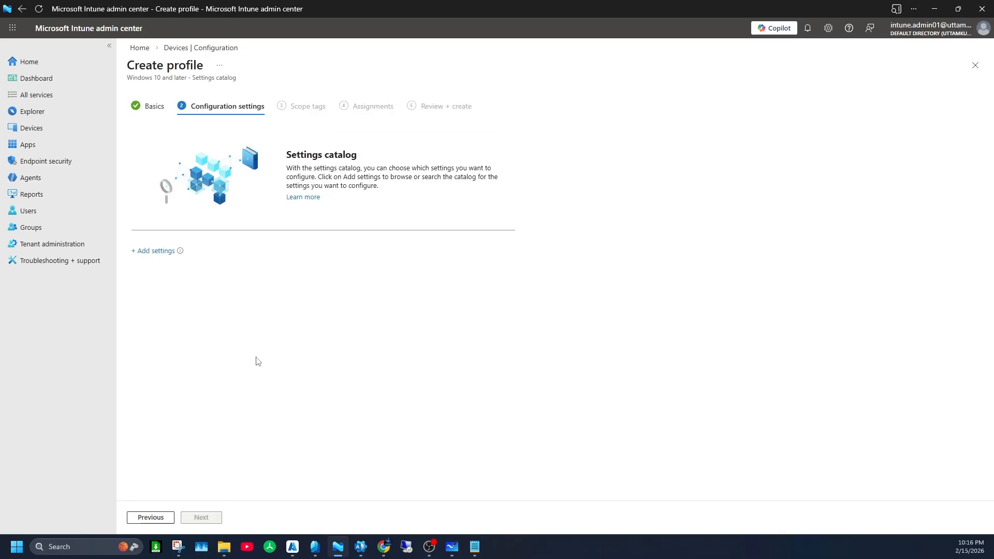
Search 'person' in the settings picker and add all four Personalization settings
click(155, 250)
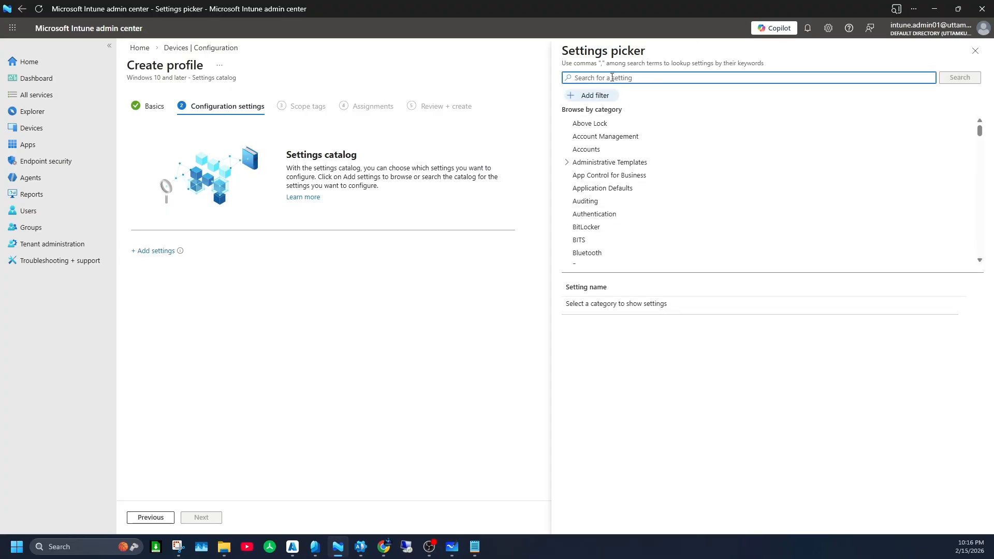
text(personali)
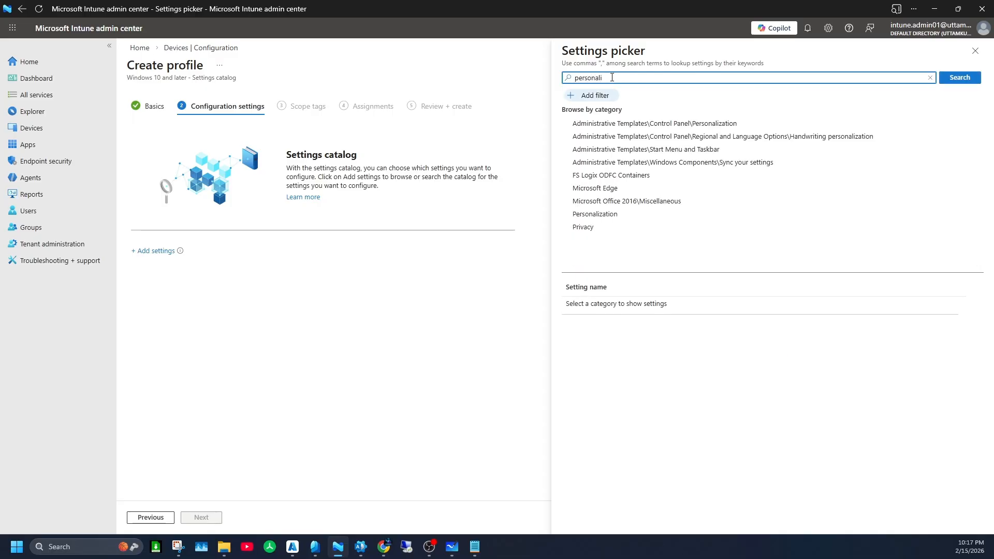
click(614, 214)
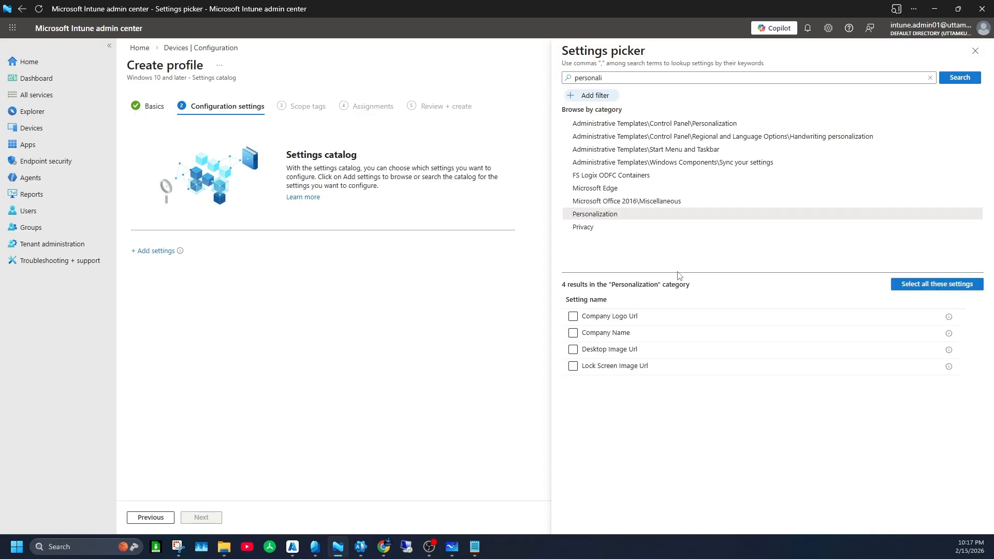
click(896, 290)
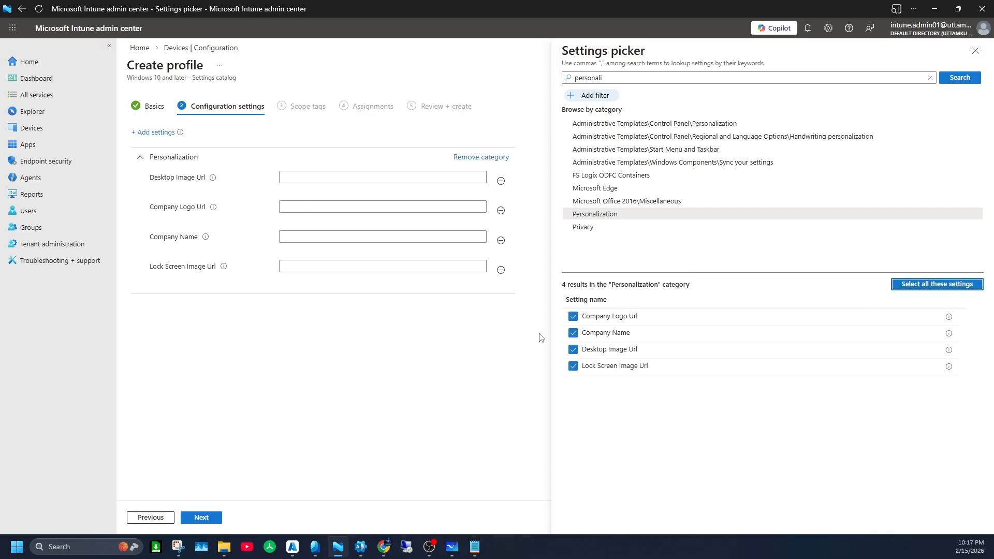
Enter VirtualLabInfra as Company Name, then switch to the browser showing the wallpaper image
click(199, 517)
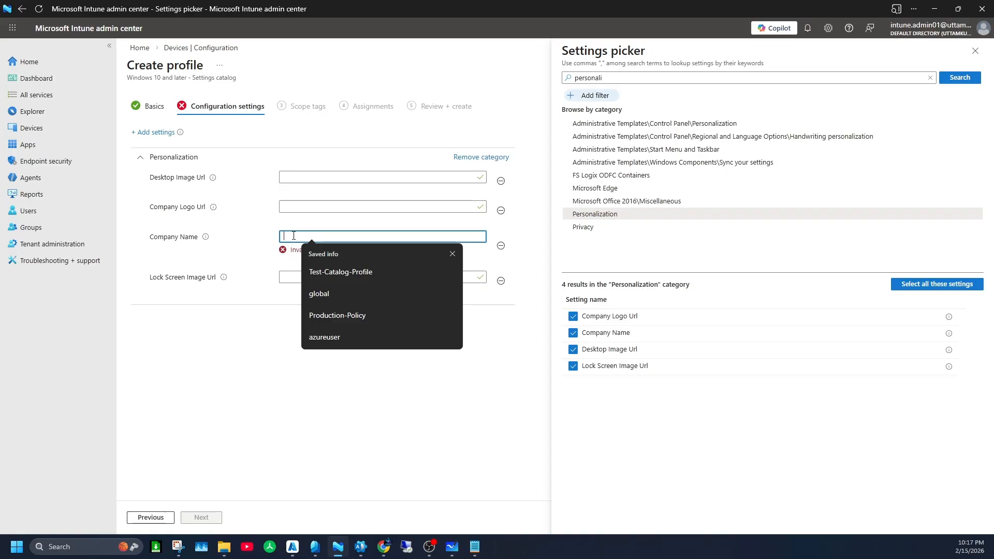
text(Virtua)
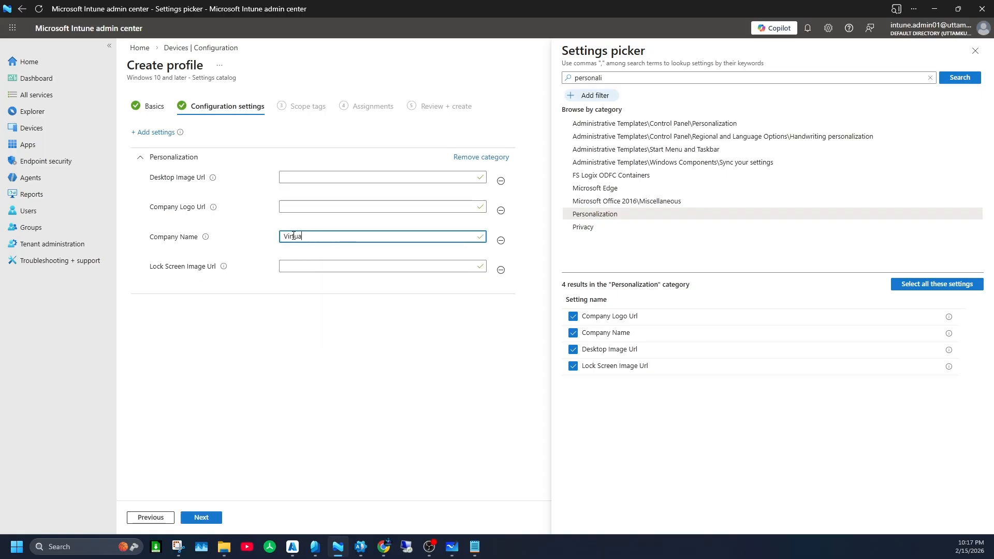
text(lLabInfra)
click(309, 179)
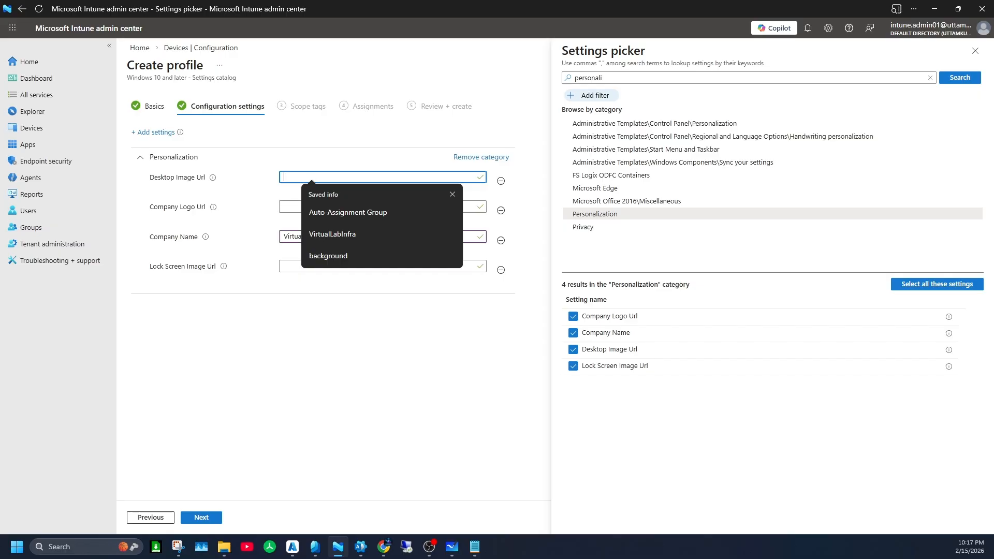
key(alt+Tab)
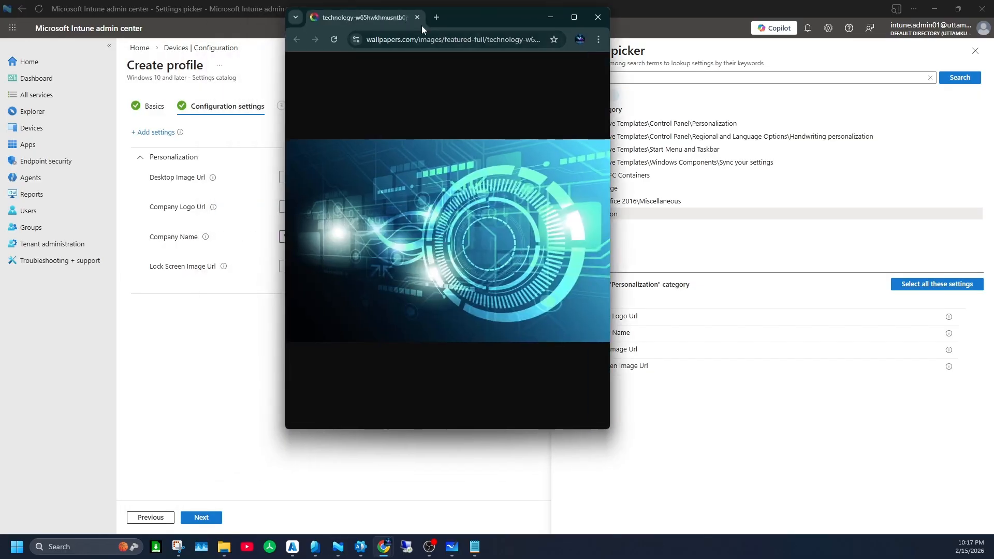
Copy the technology wallpaper's image address from Chrome, then minimize Chrome
click(569, 22)
click(310, 38)
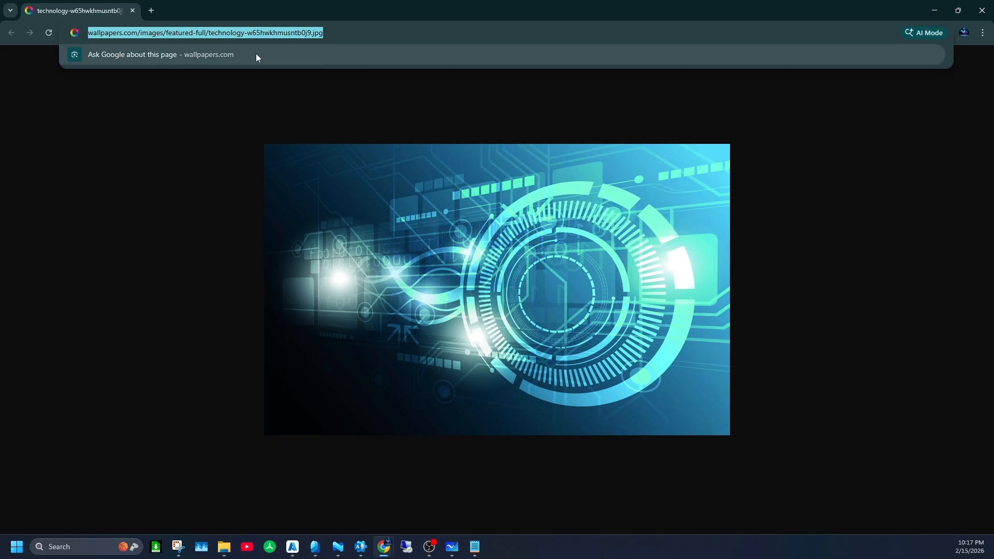
click(933, 11)
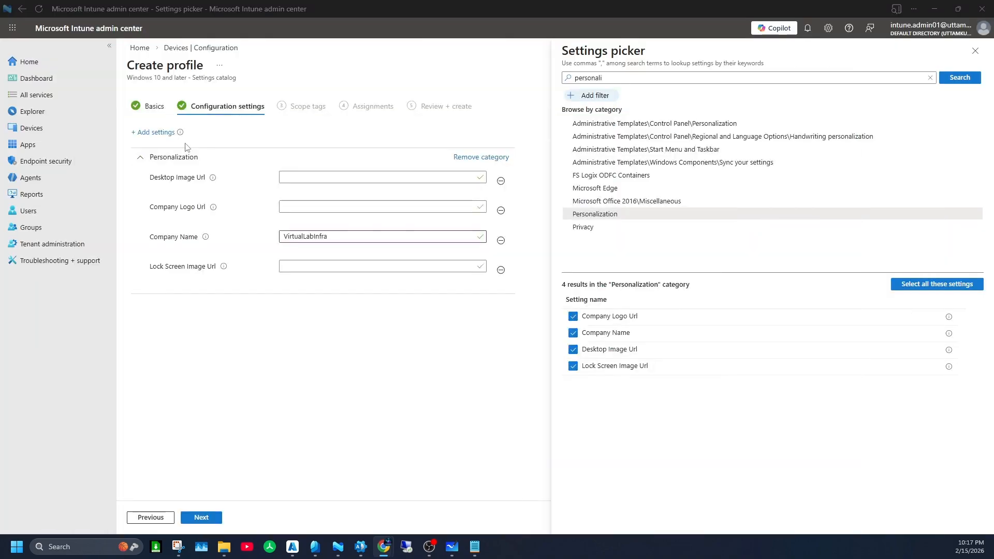
Paste the wallpaper image address into Desktop Image Url, then bring the browser back
click(311, 176)
key(ctrl+v)
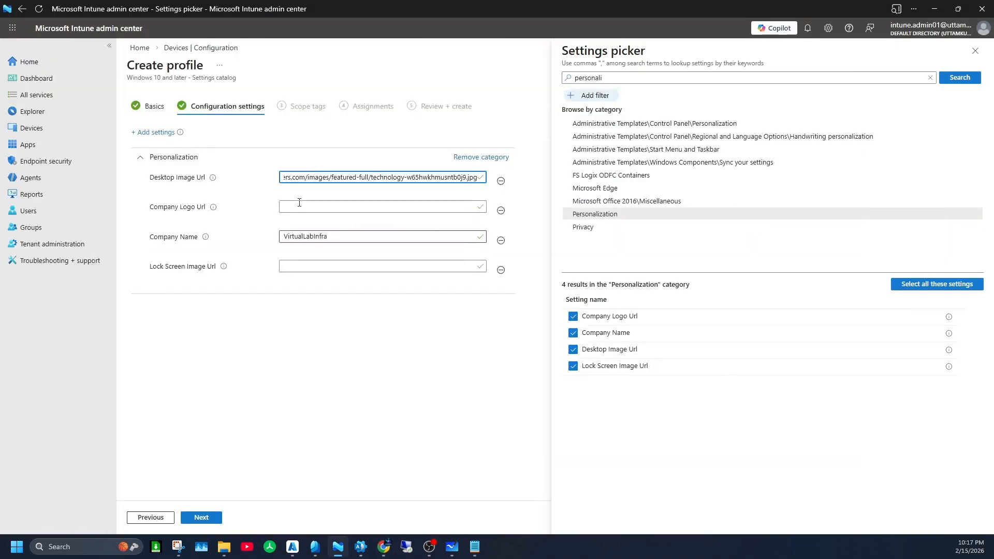
click(291, 208)
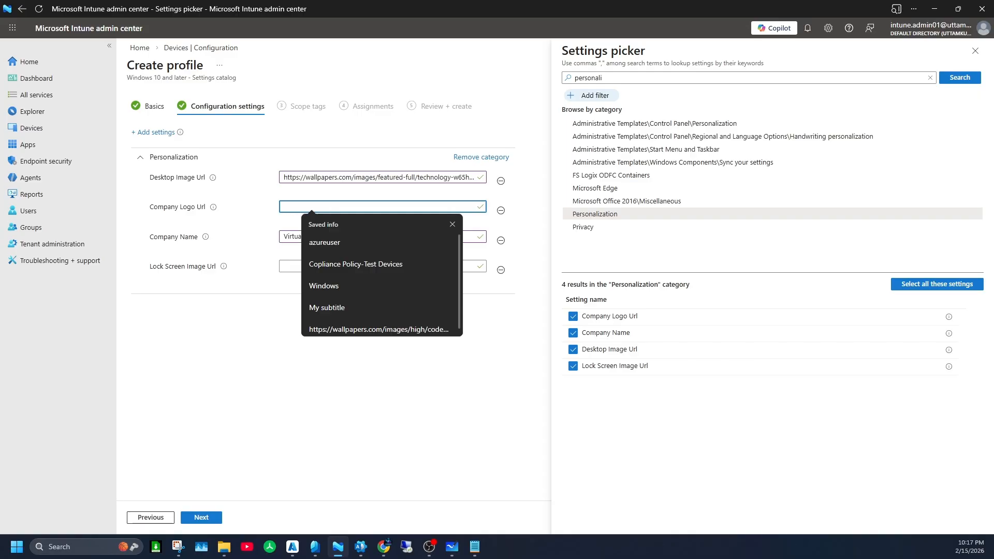
key(alt+Tab)
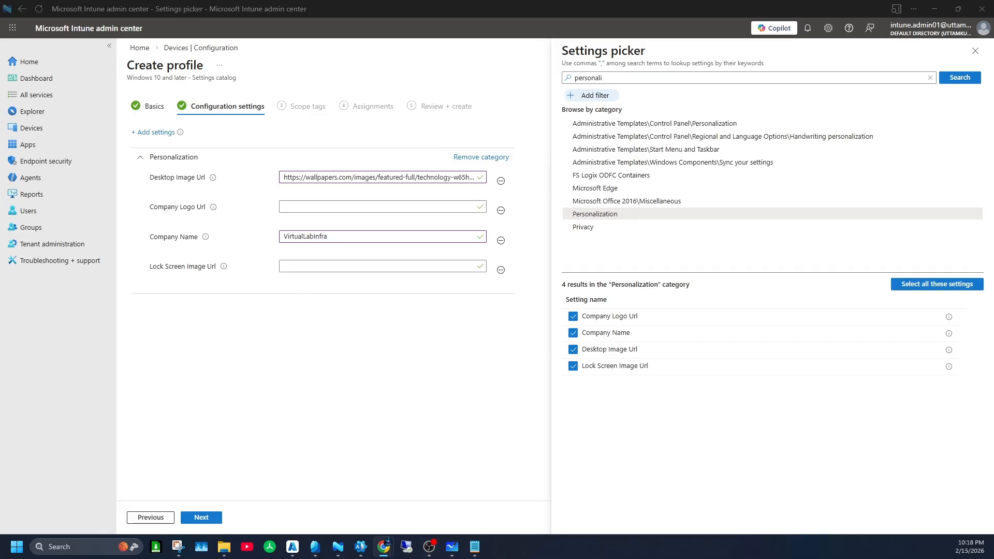
click(934, 10)
Search Google for 'microsoft logo' in a new Chrome tab
click(151, 10)
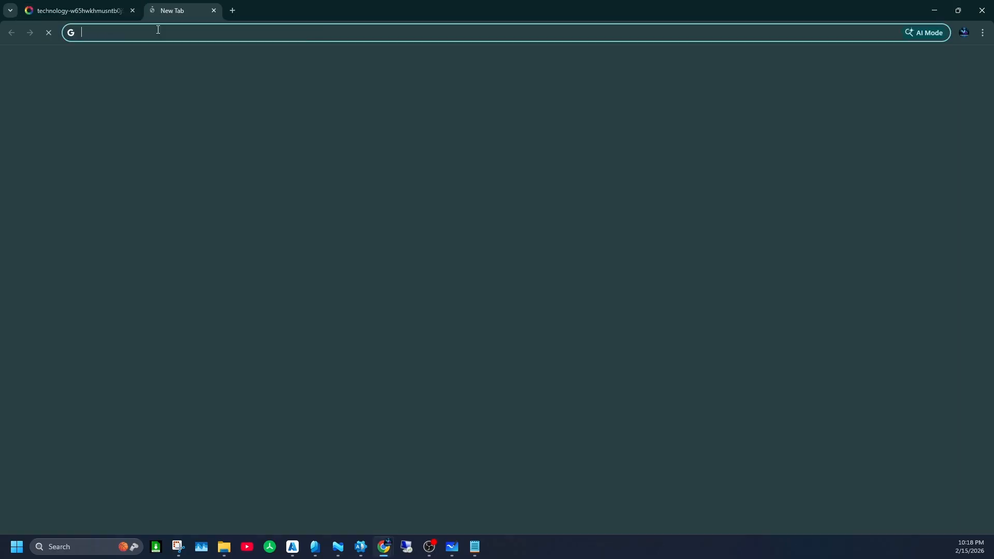
text(ran)
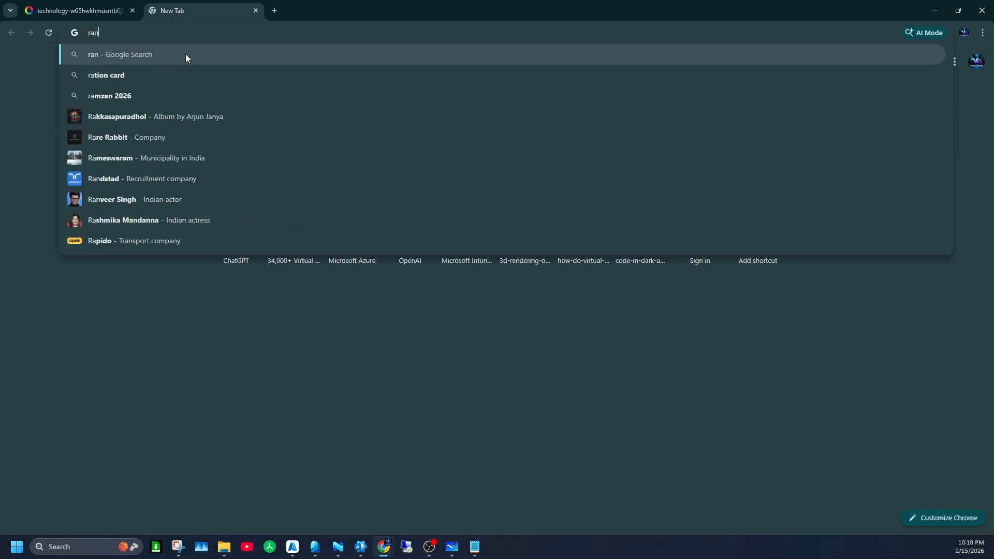
text(===)
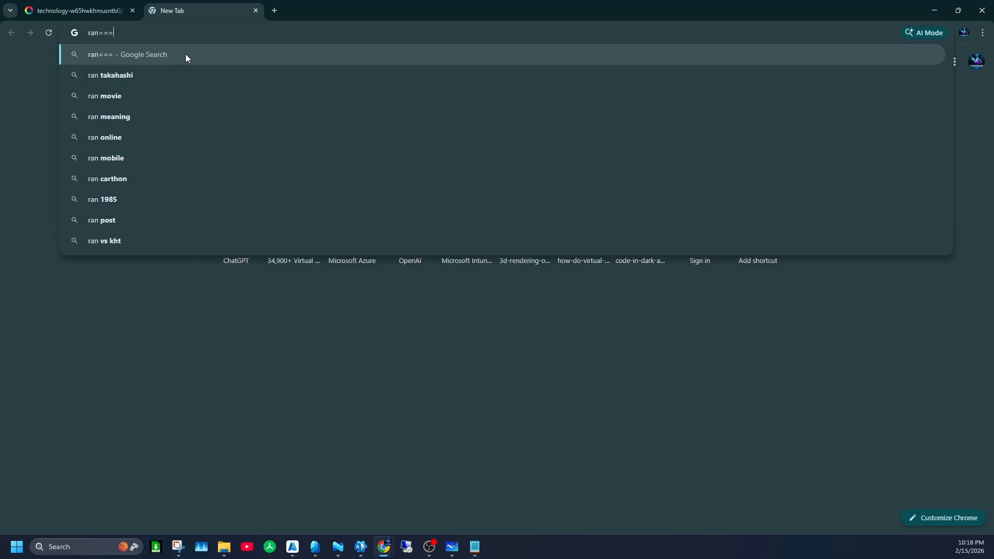
key(Escape)
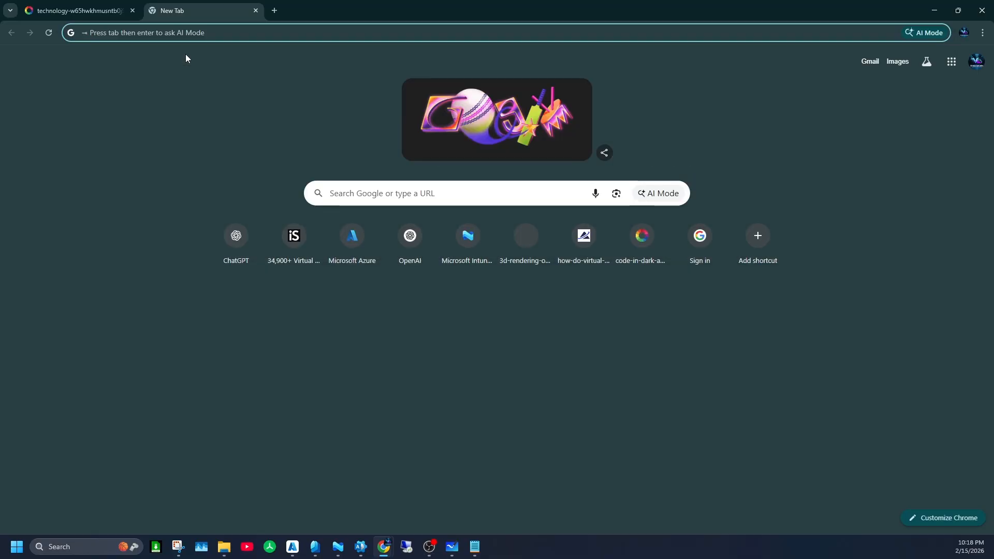
text(micjrosof)
text(t)
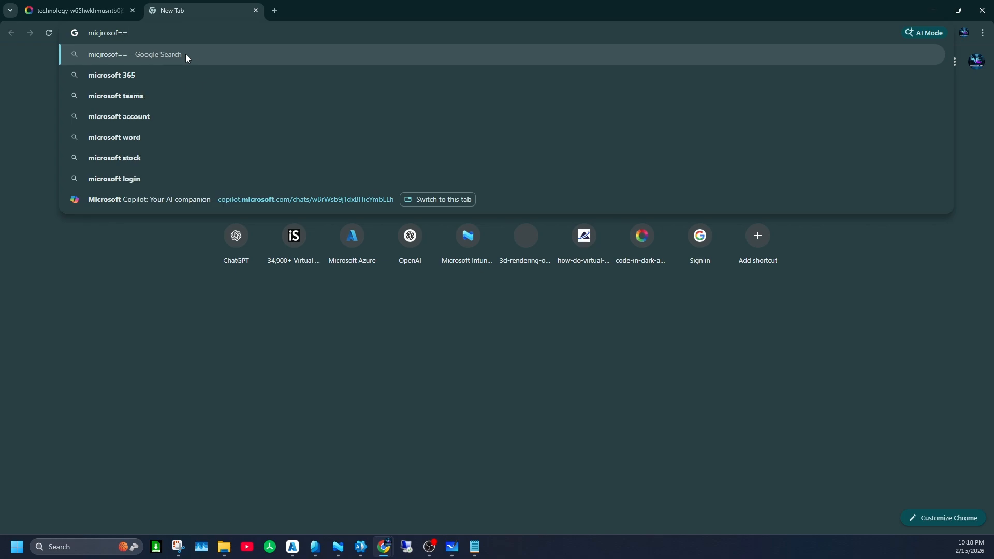
key(BackSpace)
key(BackSpace)
key(BackSpace)
key(BackSpace)
key(BackSpace)
key(BackSpace)
key(BackSpace)
text(r)
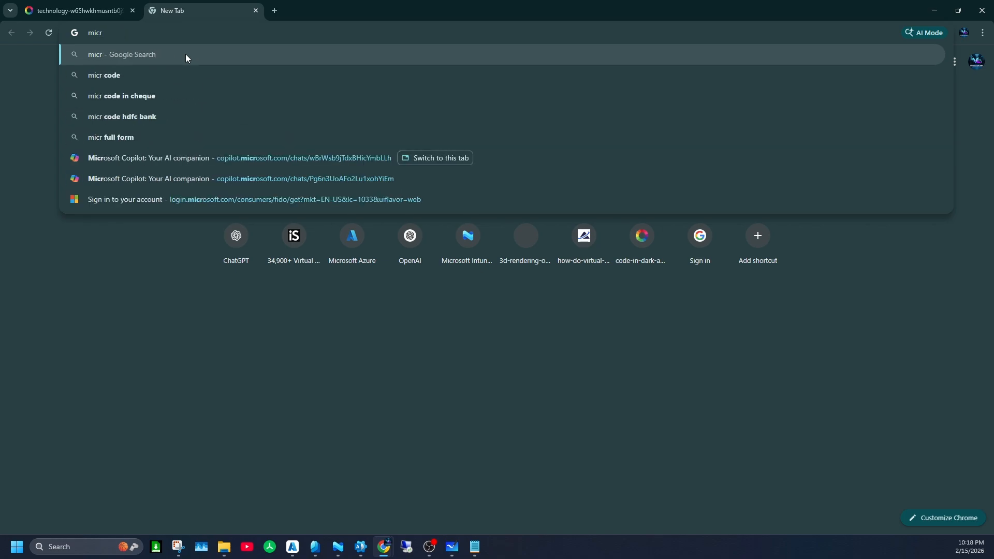
key(BackSpace)
text(os)
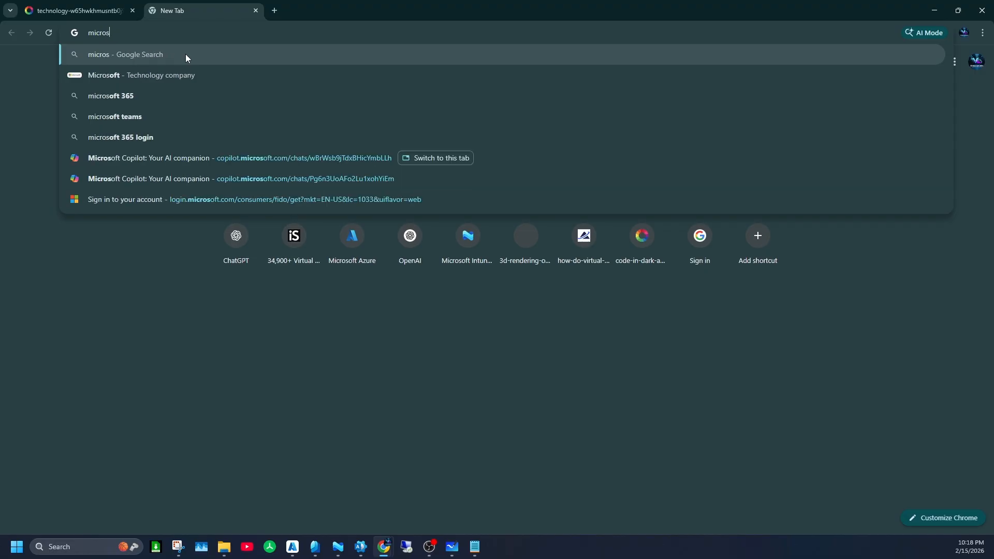
text(oft )
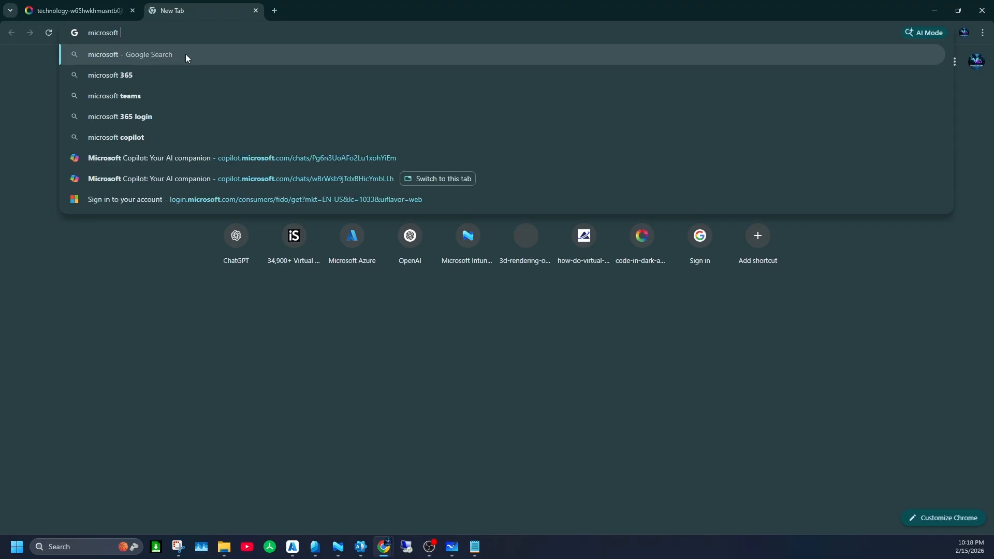
text(logo)
key(Return)
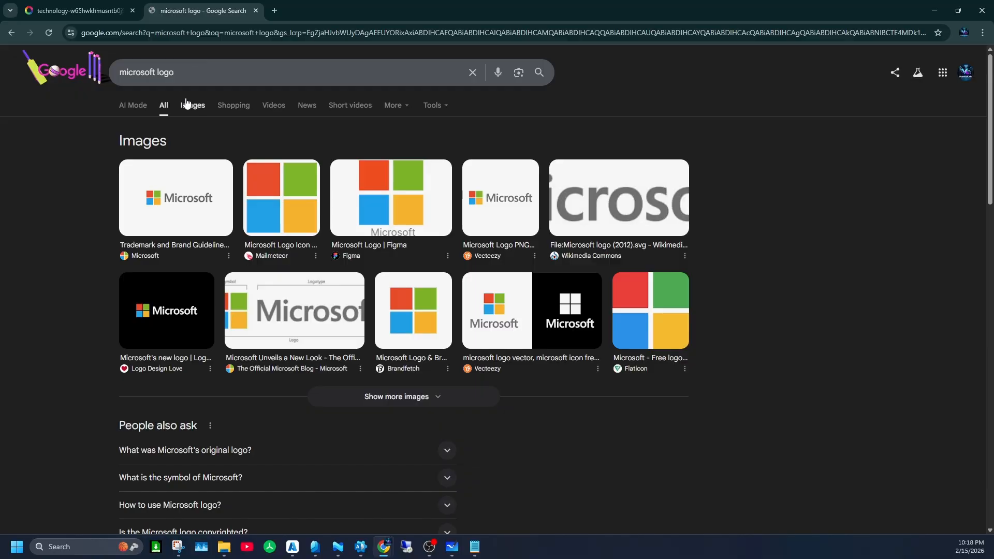
Copy the link address of the Logo Design Love Microsoft logo image
click(172, 317)
right_click(778, 178)
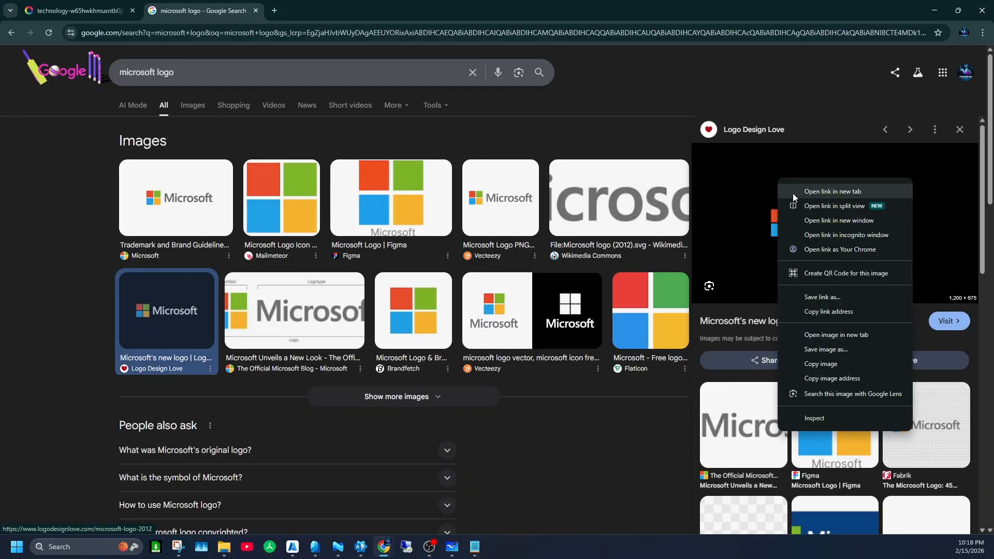
click(839, 310)
Paste the Microsoft logo link into Company Logo Url and Lock Screen Image Url, then continue
click(925, 11)
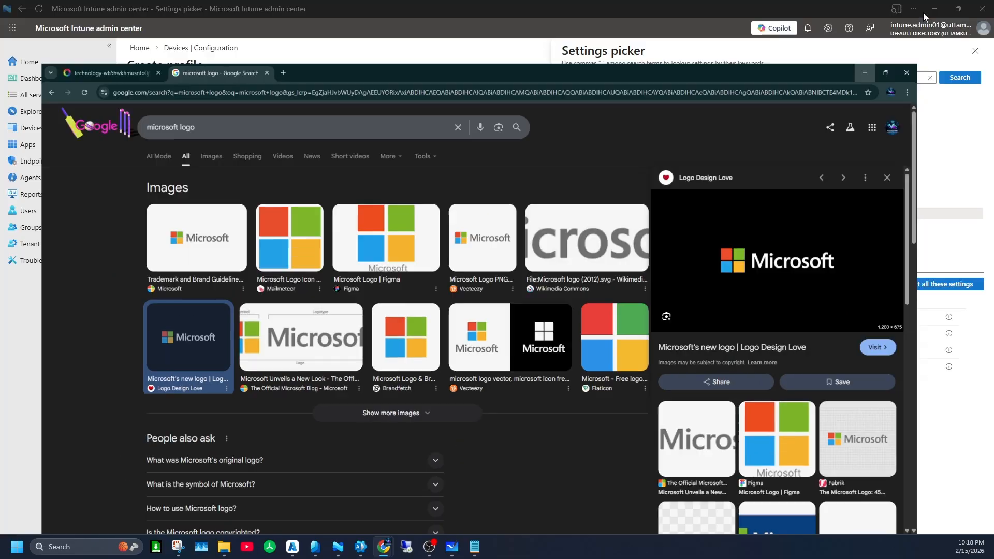
click(311, 266)
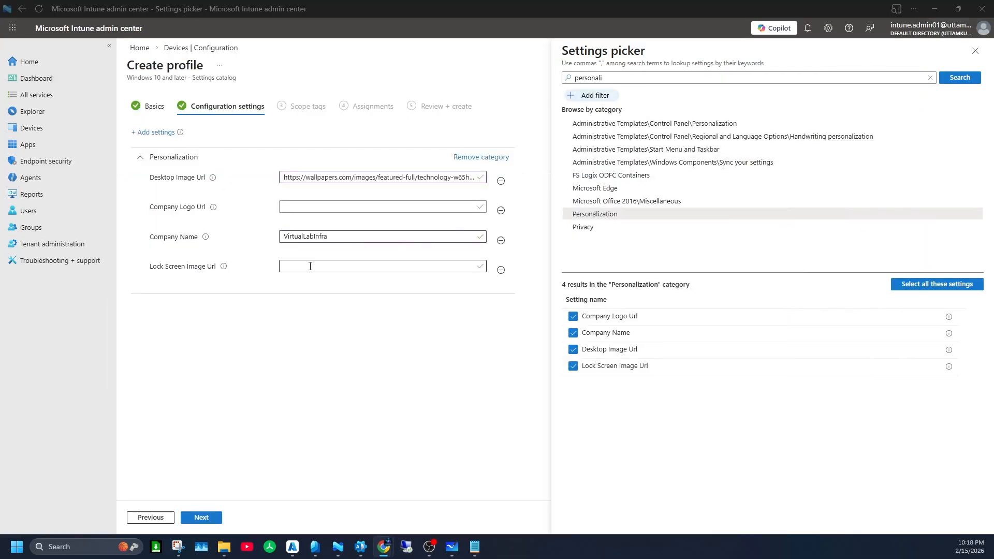
click(290, 202)
key(ctrl+v)
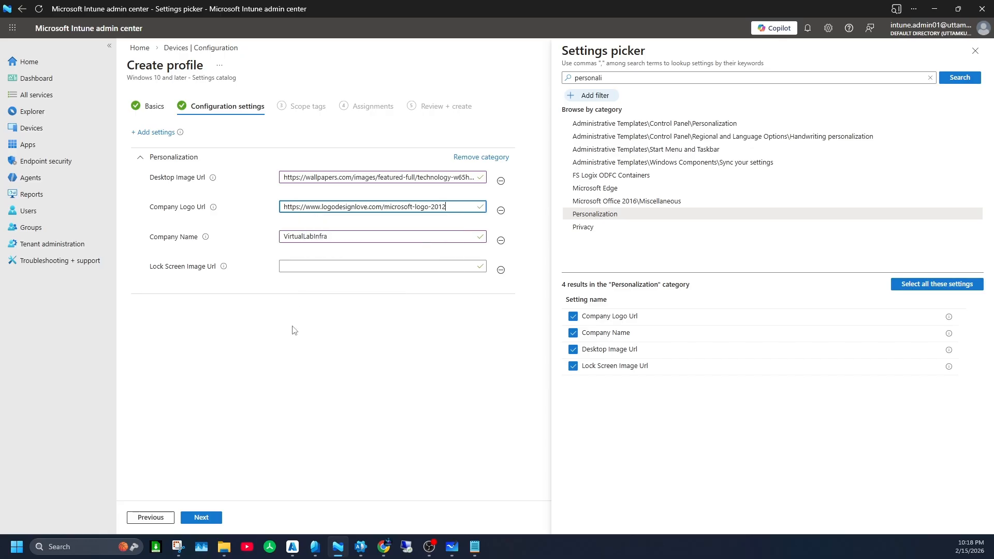
click(289, 265)
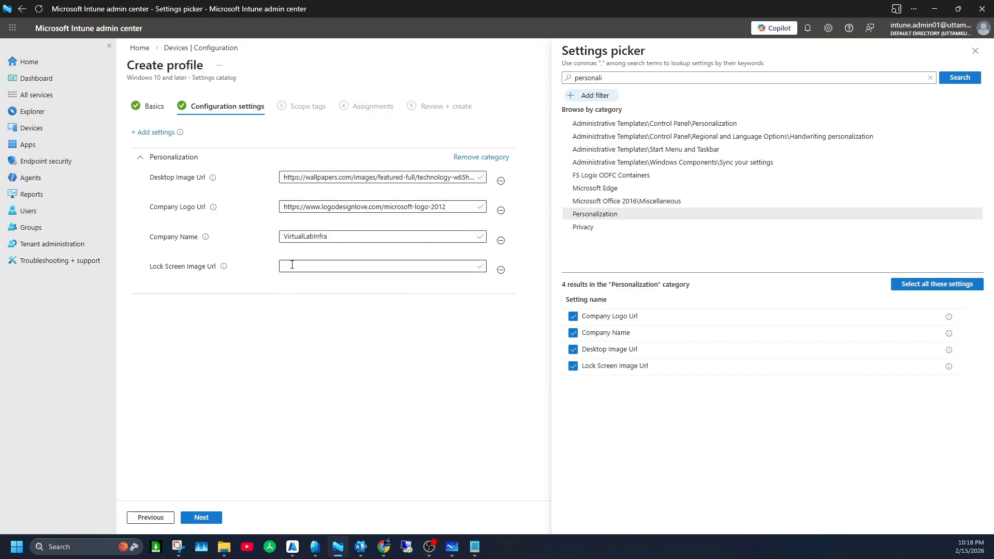
click(292, 264)
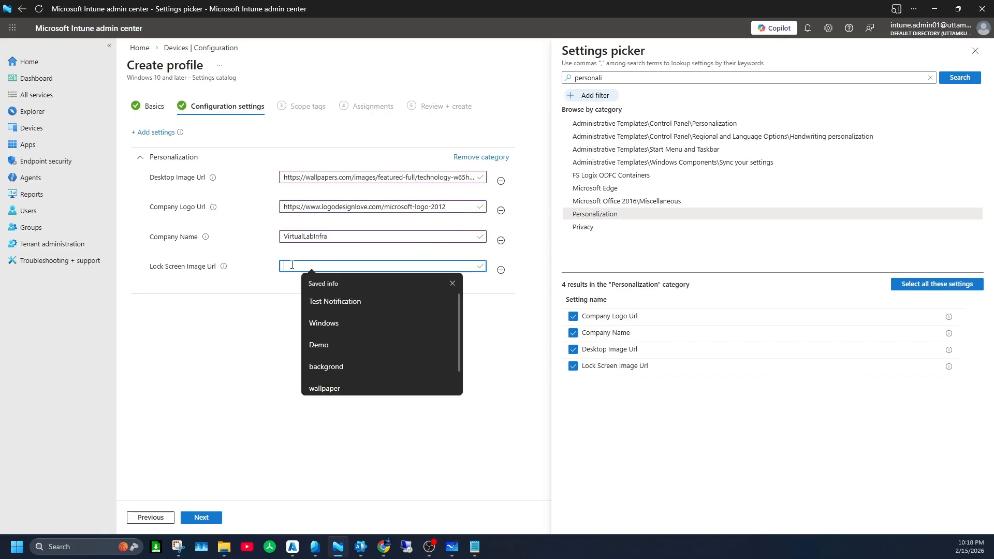
key(ctrl+v)
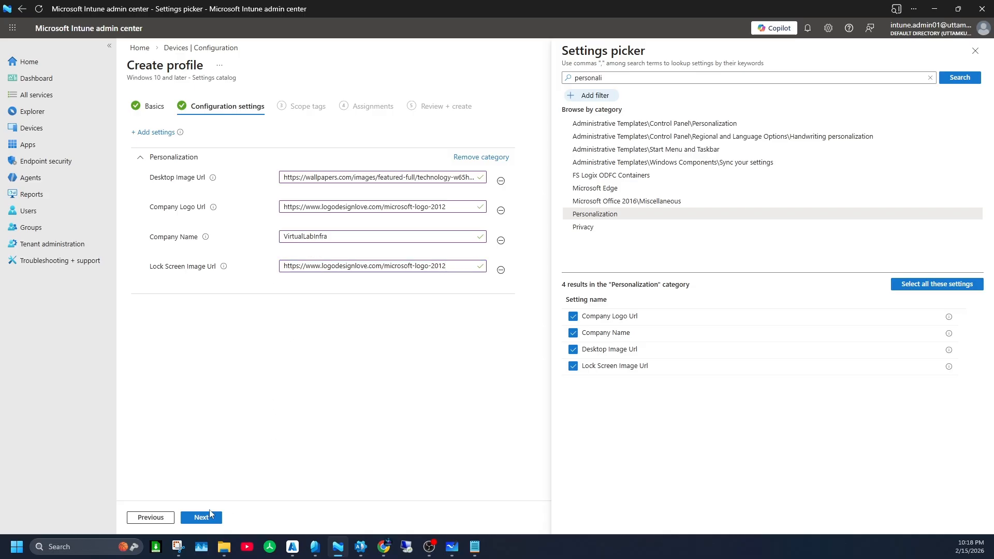
click(206, 517)
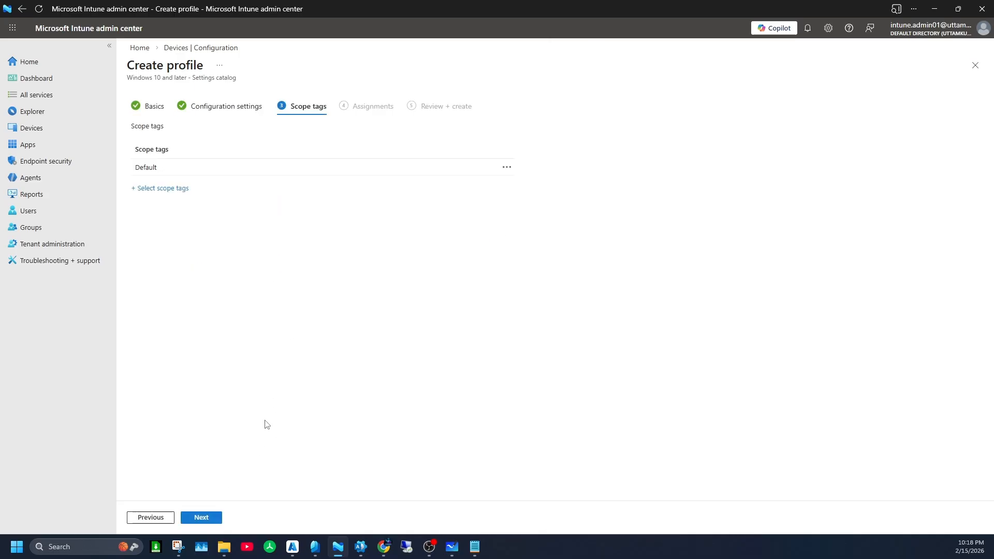
Skip scope tags, include the Device Configuration-Policy group in assignments, and proceed to review
click(219, 515)
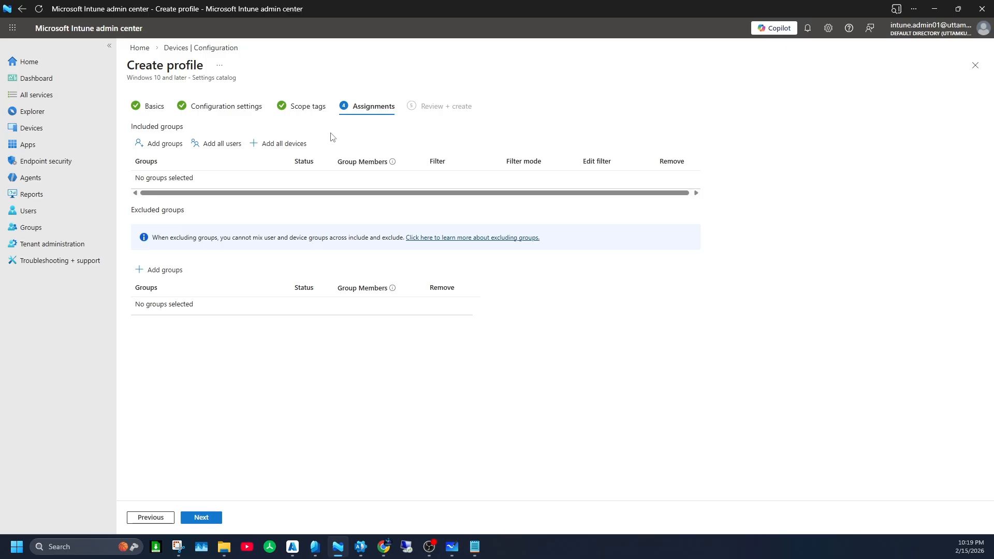
click(163, 145)
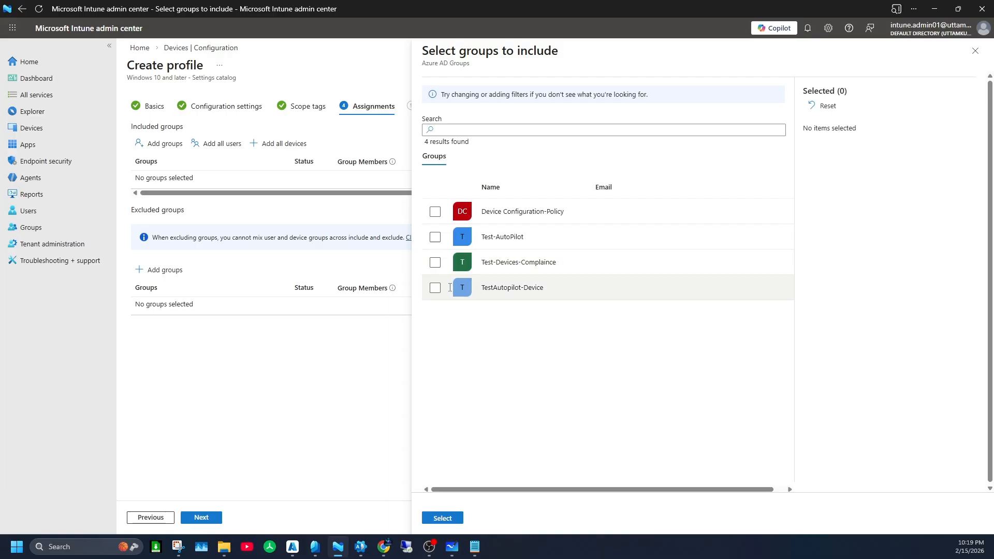
click(436, 213)
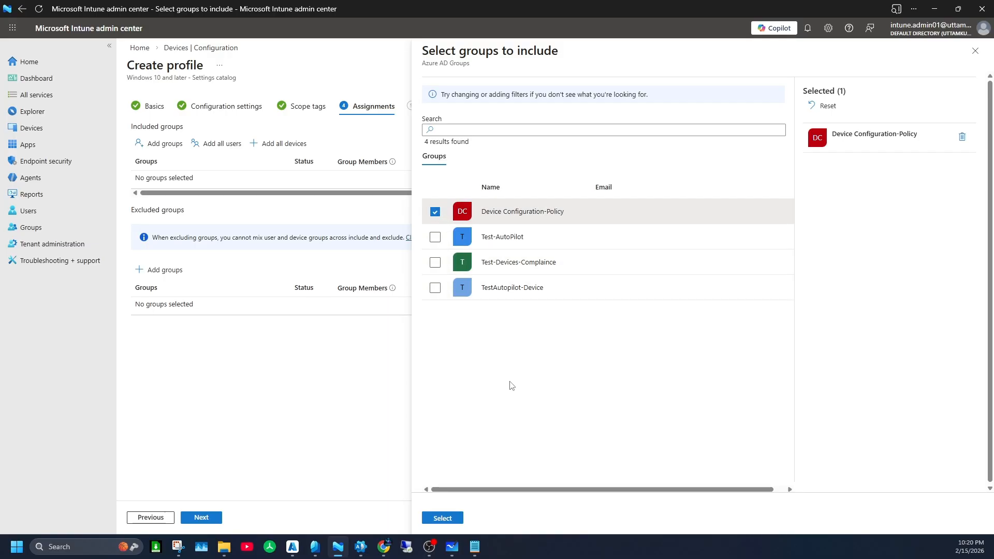
click(454, 520)
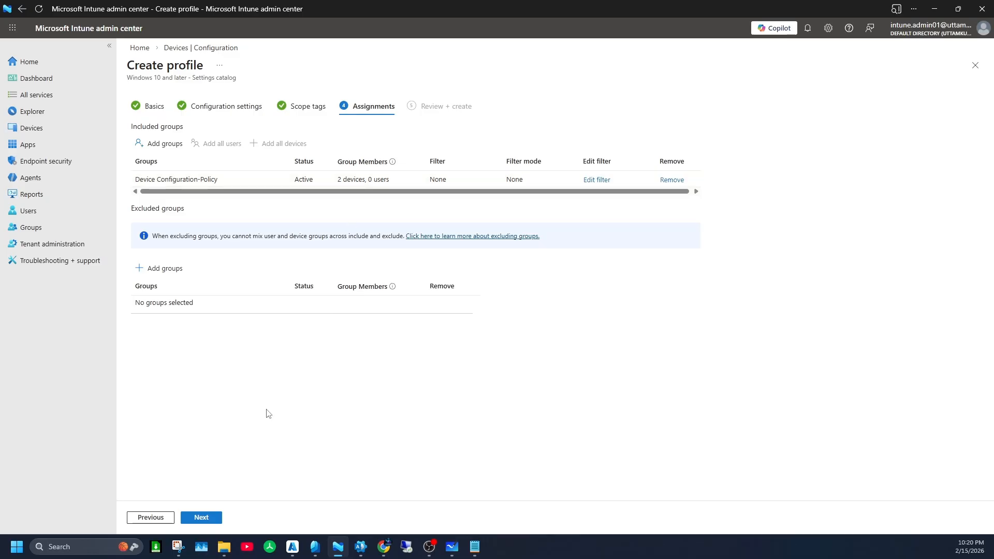
click(202, 518)
Review the Corporate Wallpaper summary and create the profile
scroll(212, 501, down, 2)
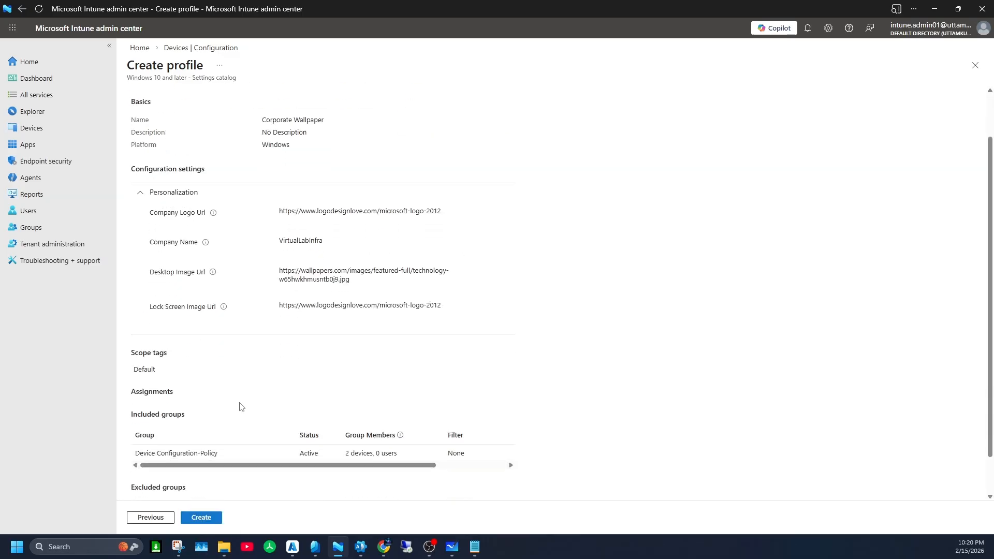
click(204, 517)
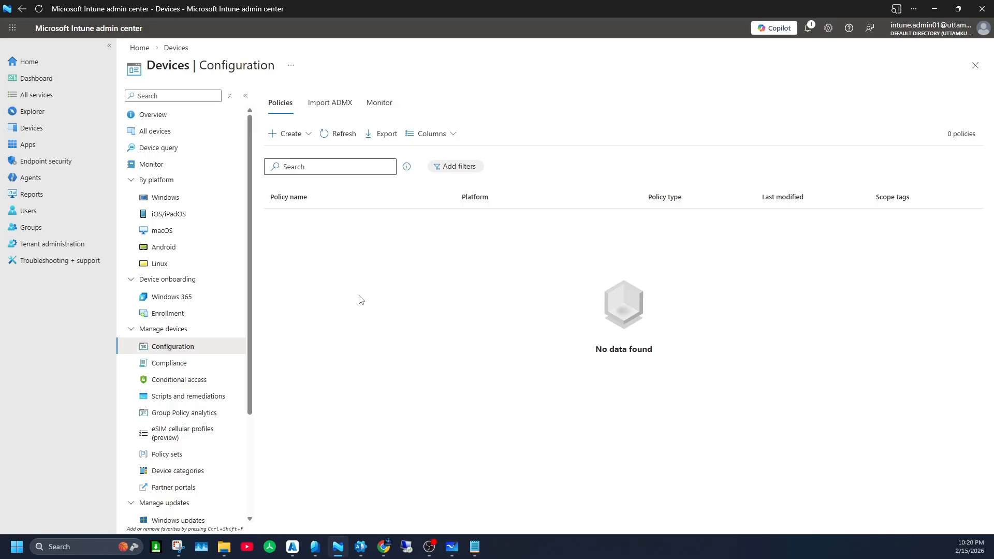
click(339, 134)
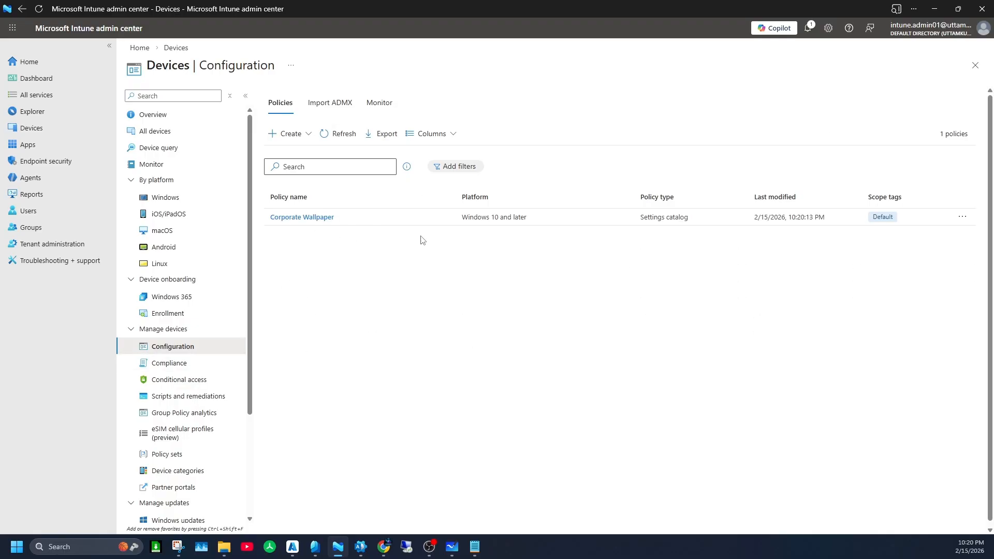
click(308, 219)
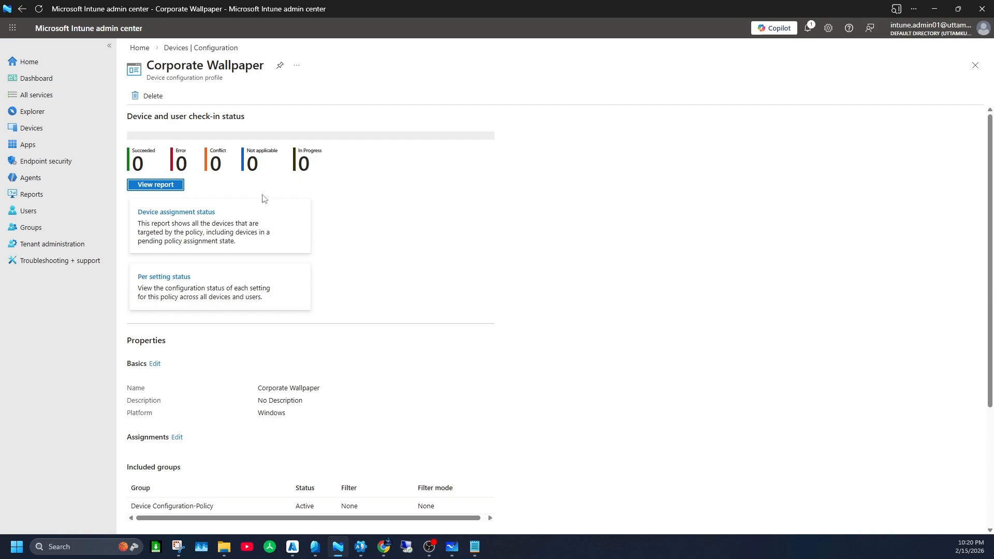
click(171, 186)
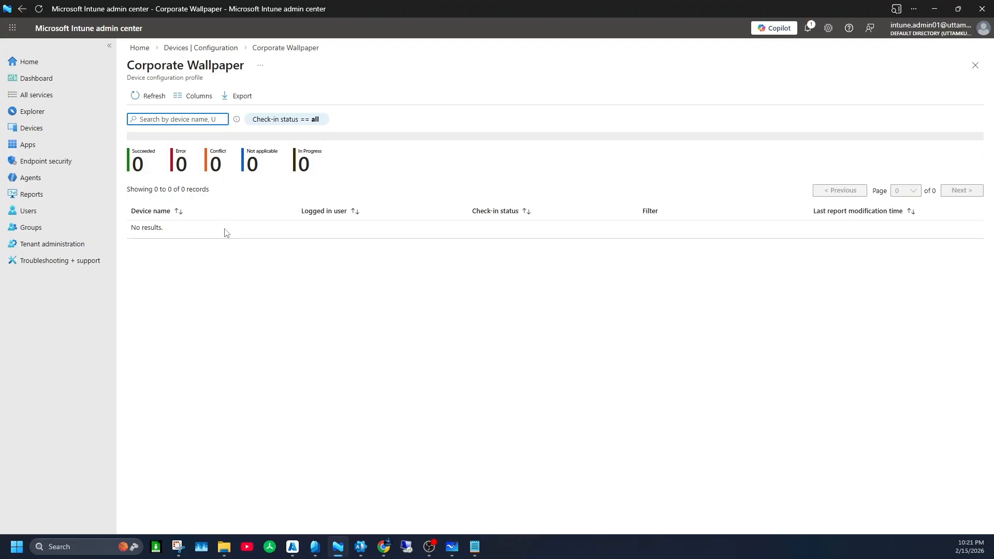
click(227, 50)
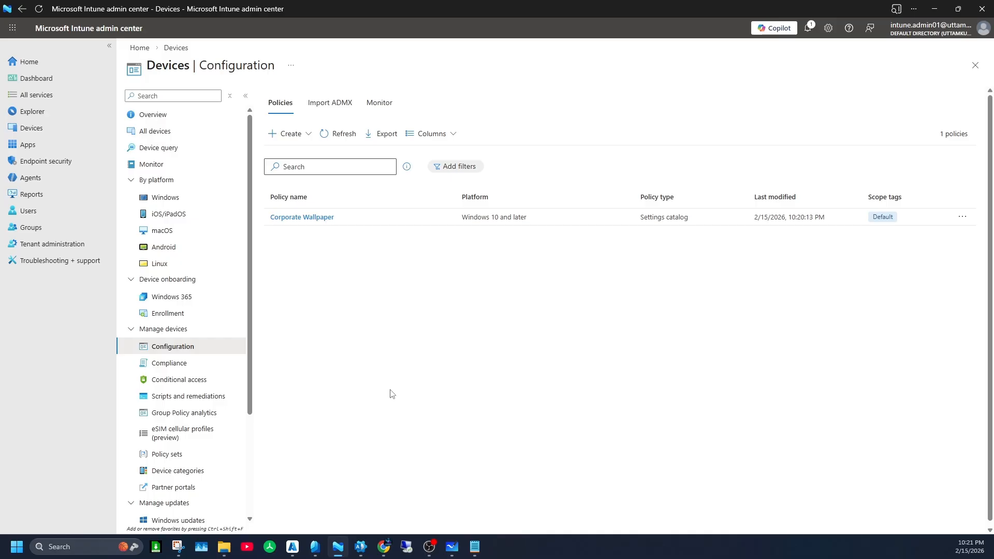
click(292, 547)
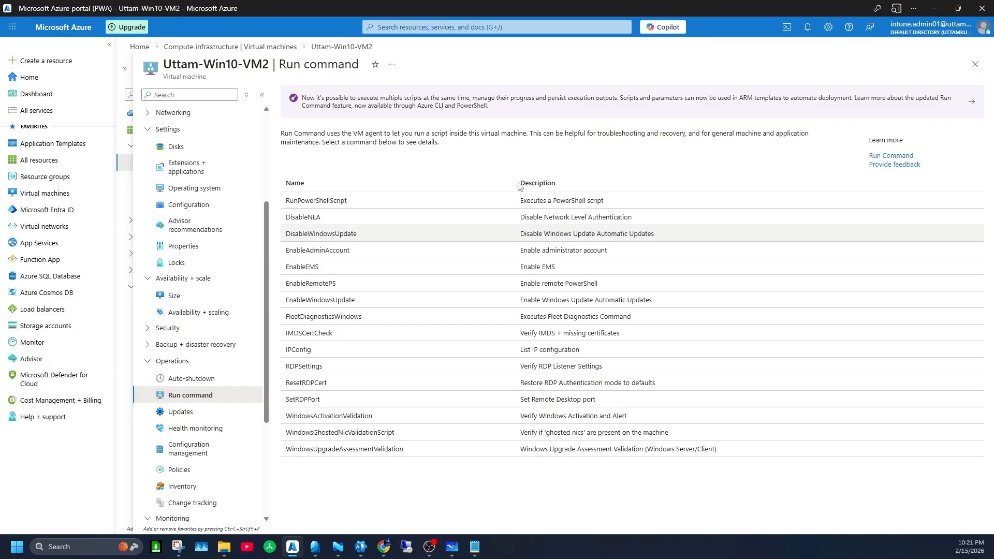
Copy Uttam-Win10-VM1's public IP 20.207.196.35 into Remote Desktop Connection
click(975, 64)
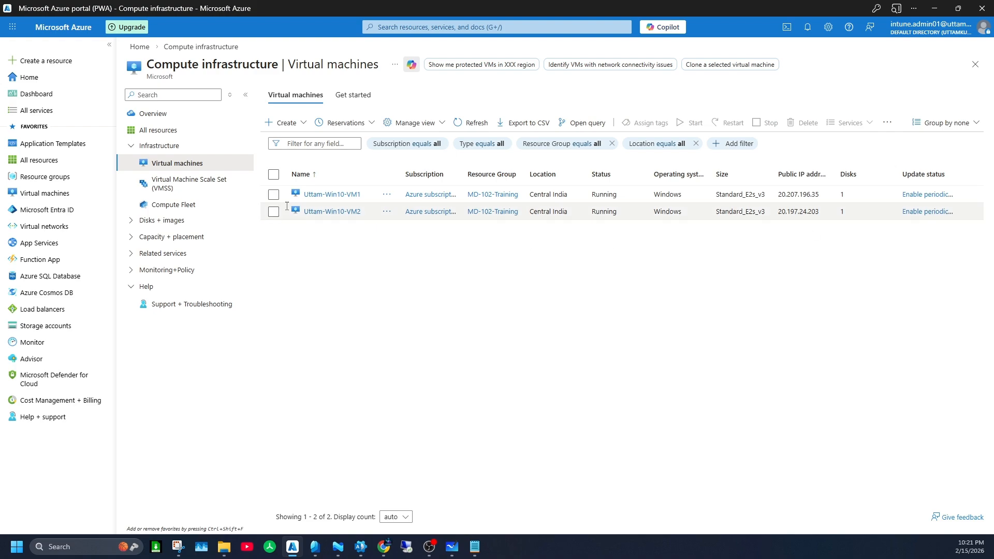
click(318, 197)
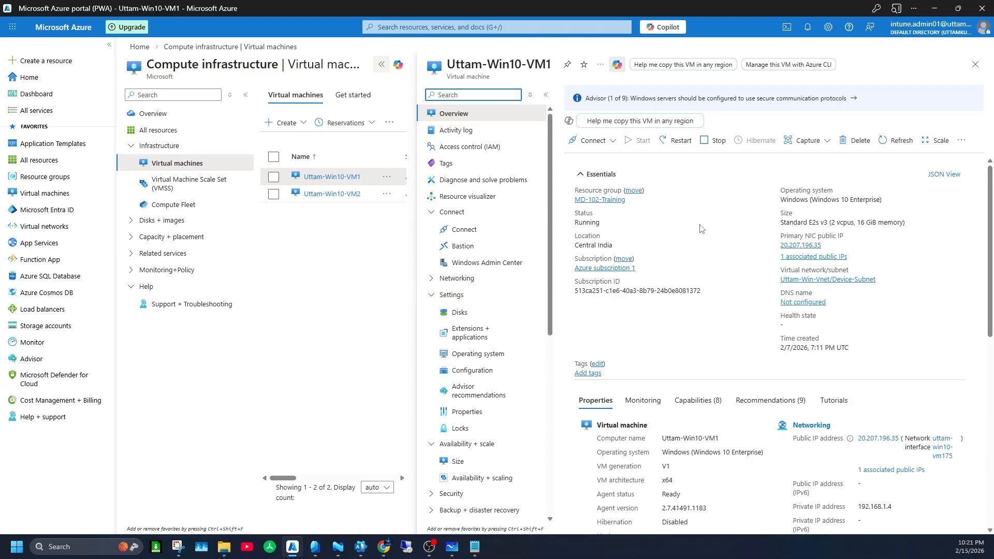
mouse_move(815, 246)
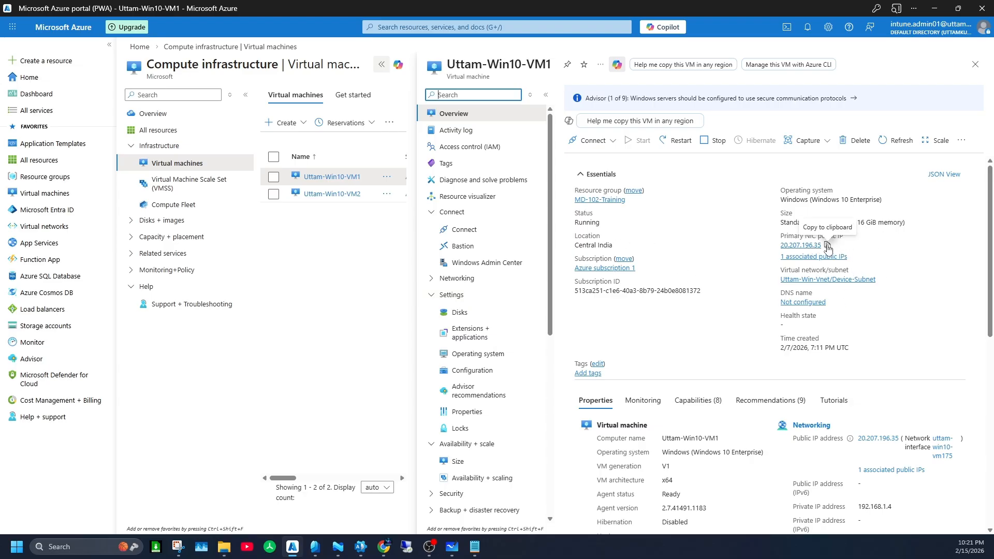
click(827, 248)
click(407, 546)
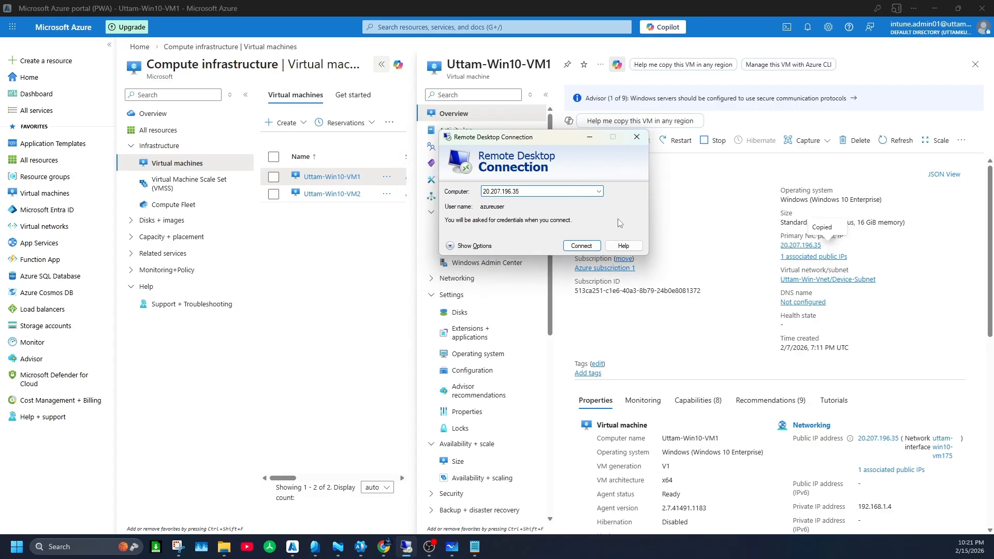
Try signing in to 20.207.196.35 with the account password, dismiss the change-password error, then close Remote Desktop
click(590, 246)
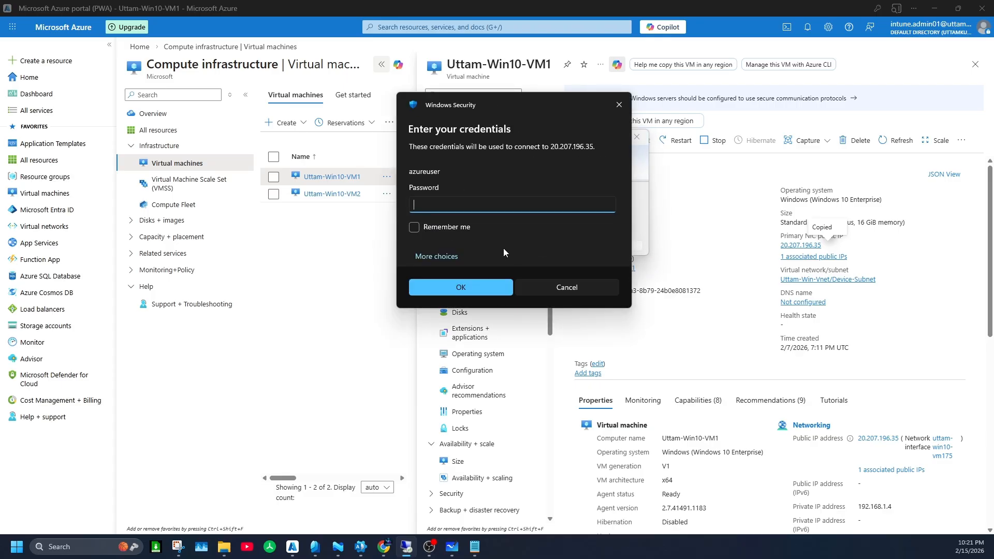
text(••••••••••••••)
key(Return)
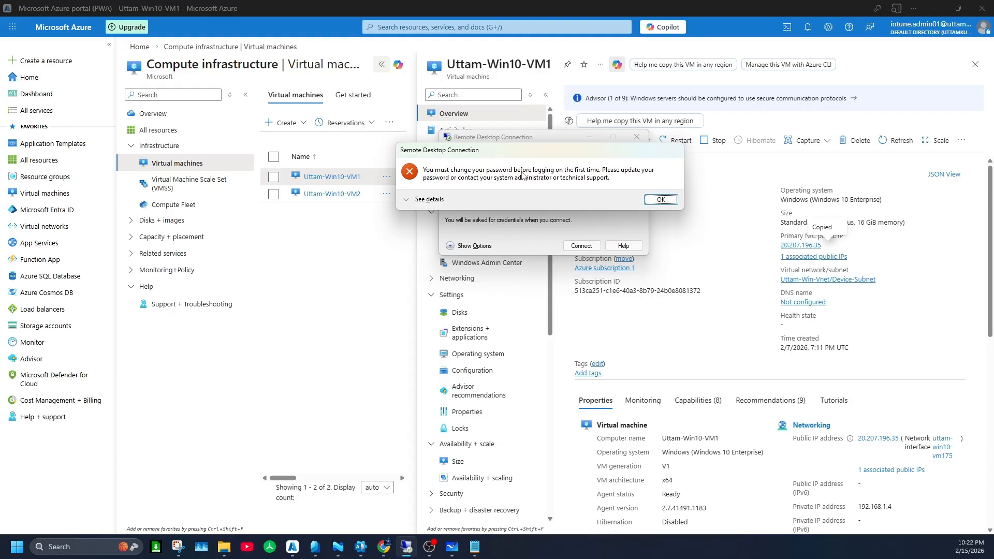
click(661, 200)
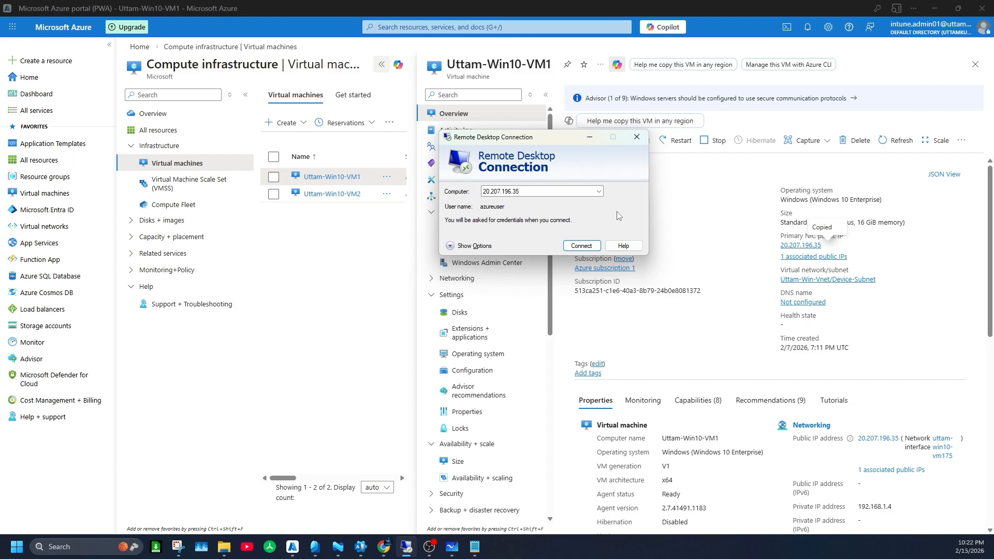
click(638, 139)
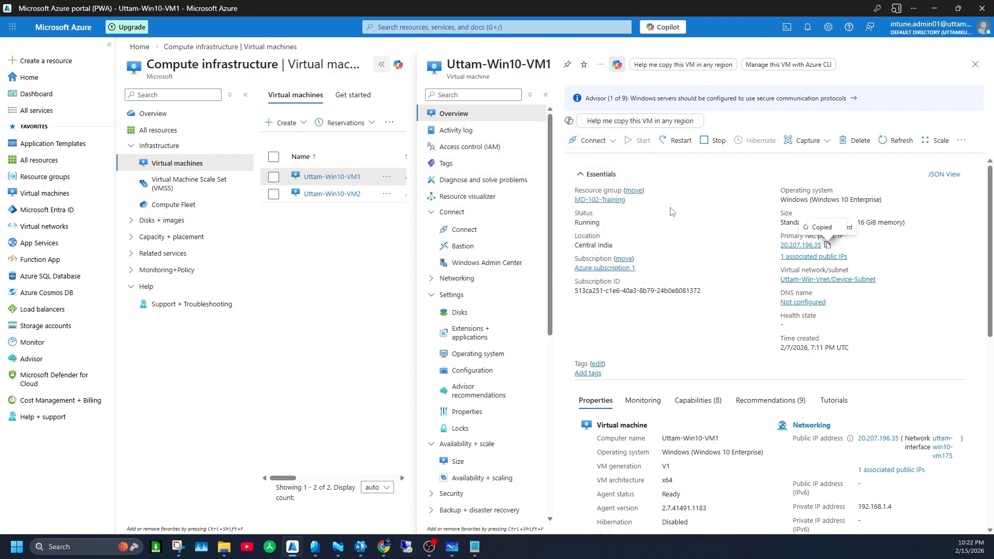
click(382, 64)
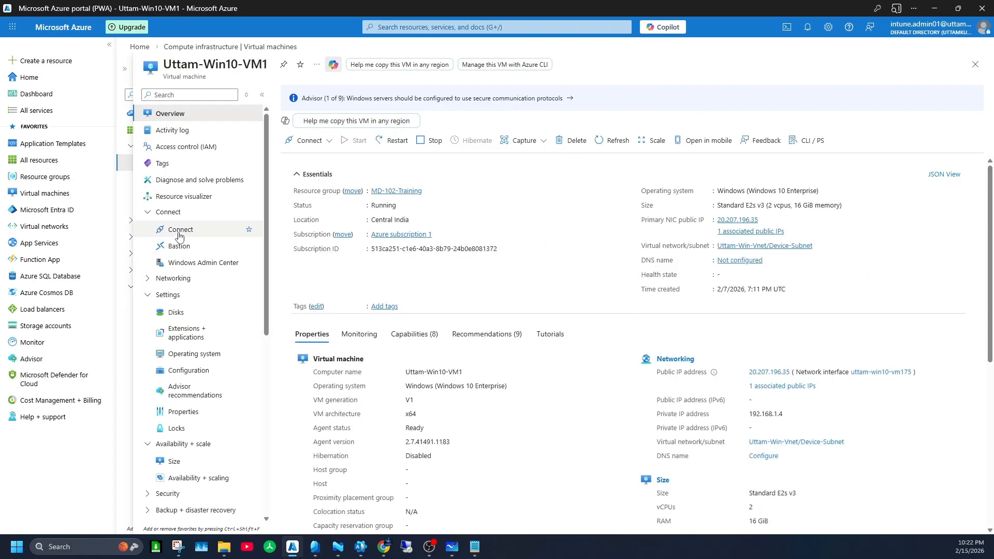
Start a RunPowerShellScript run command on Uttam-Win10-VM1
scroll(197, 334, down, 2)
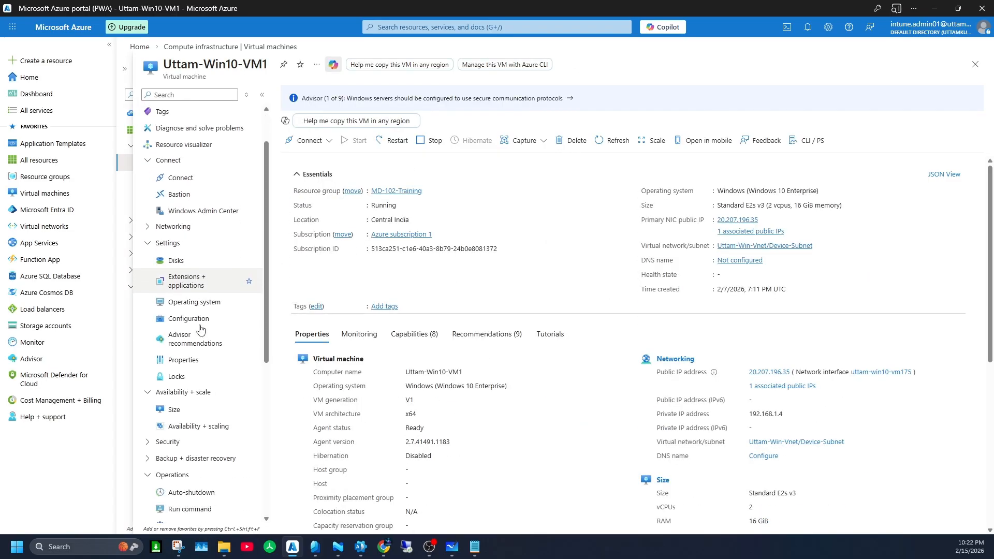
click(193, 268)
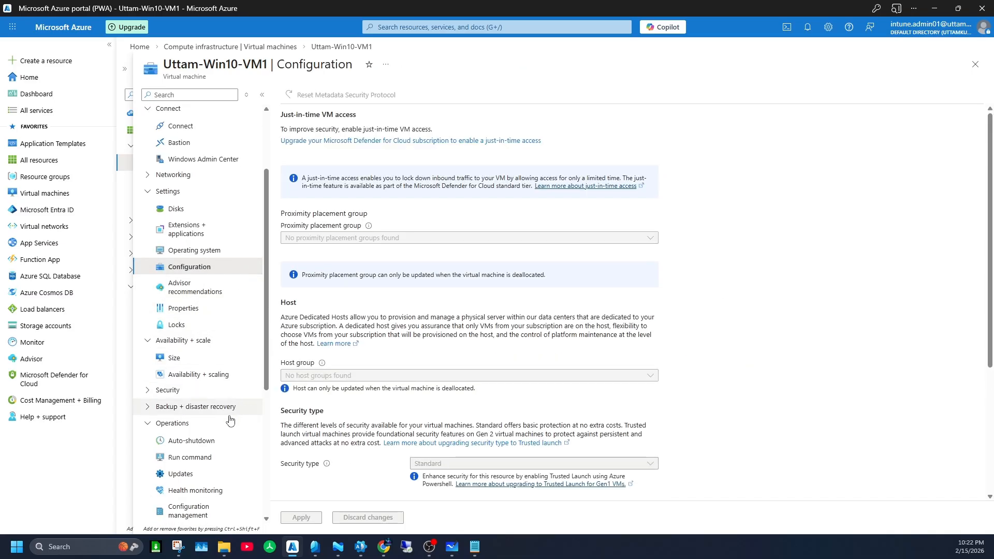
scroll(210, 410, down, 1)
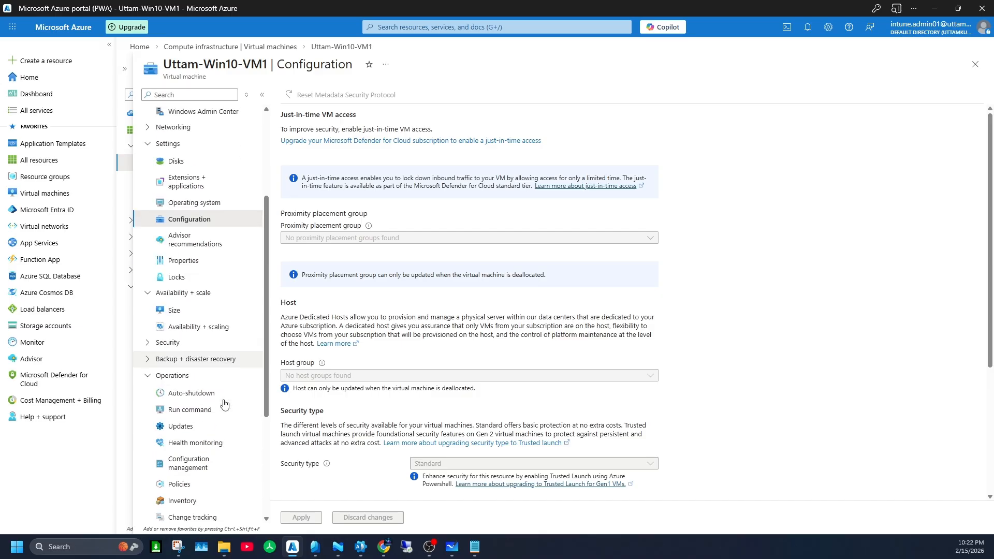
click(207, 408)
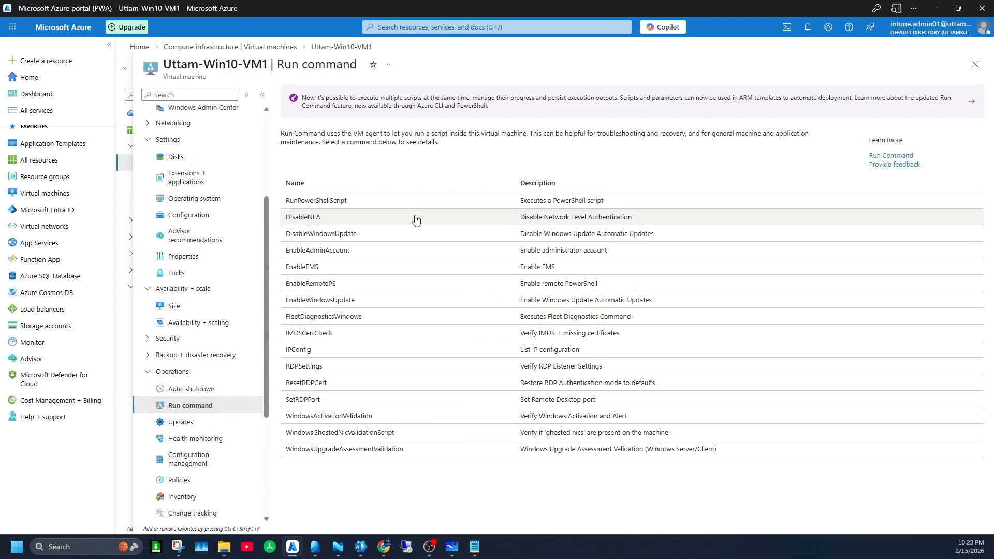
click(378, 203)
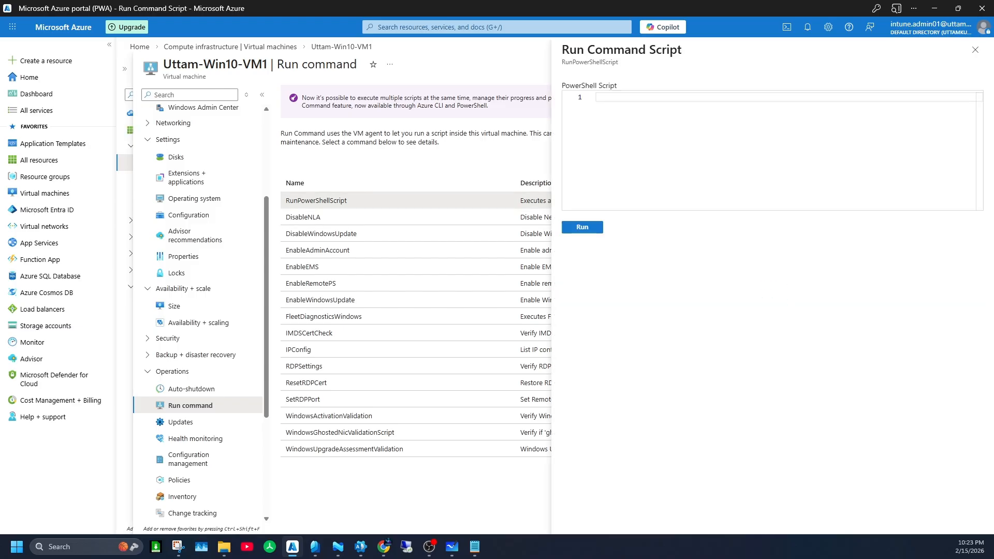
Enter 'net user azureuser' and begin the new password in the script editor
key(alt+Tab)
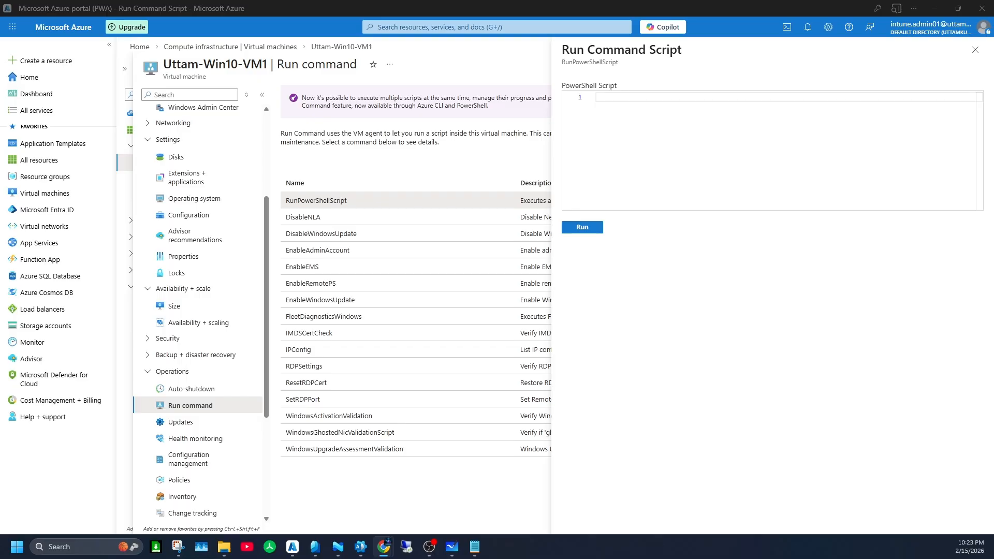
click(605, 115)
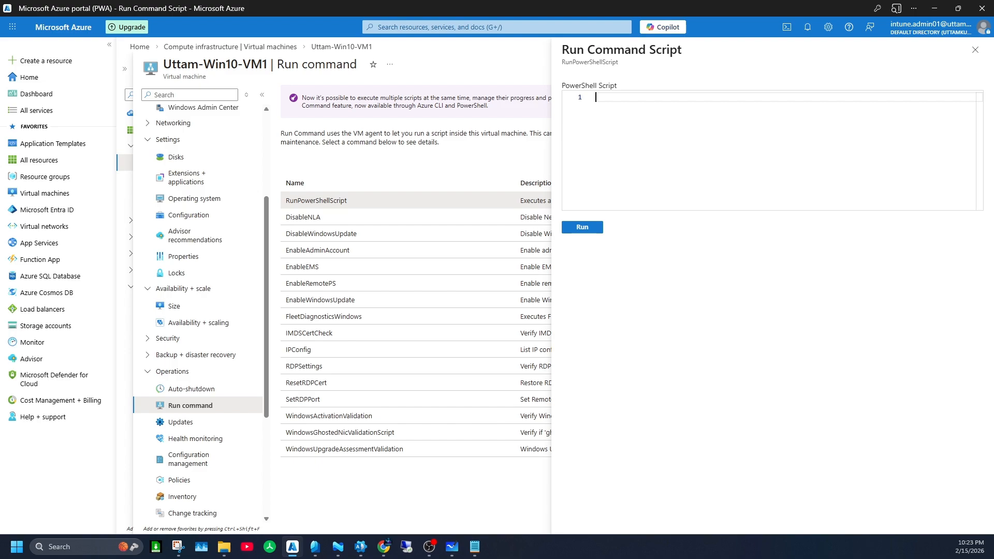
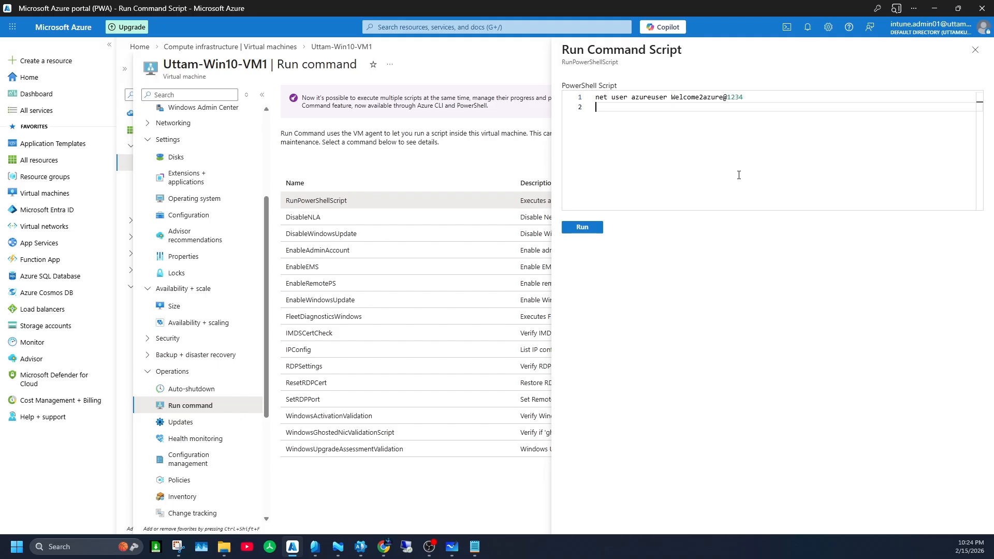
Start line 2 of the PowerShell script with 'wmic' below the net user password command
text(wmic useraccount were)
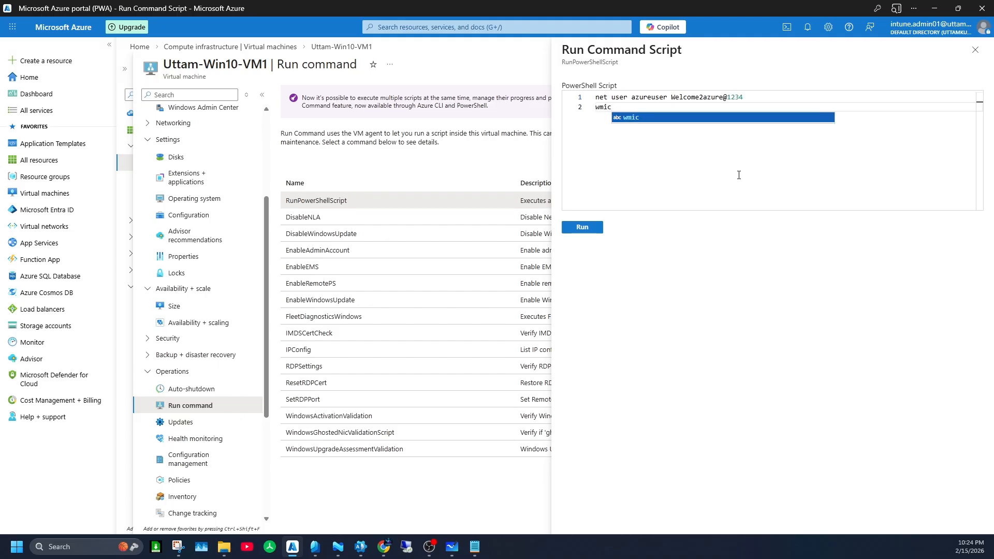
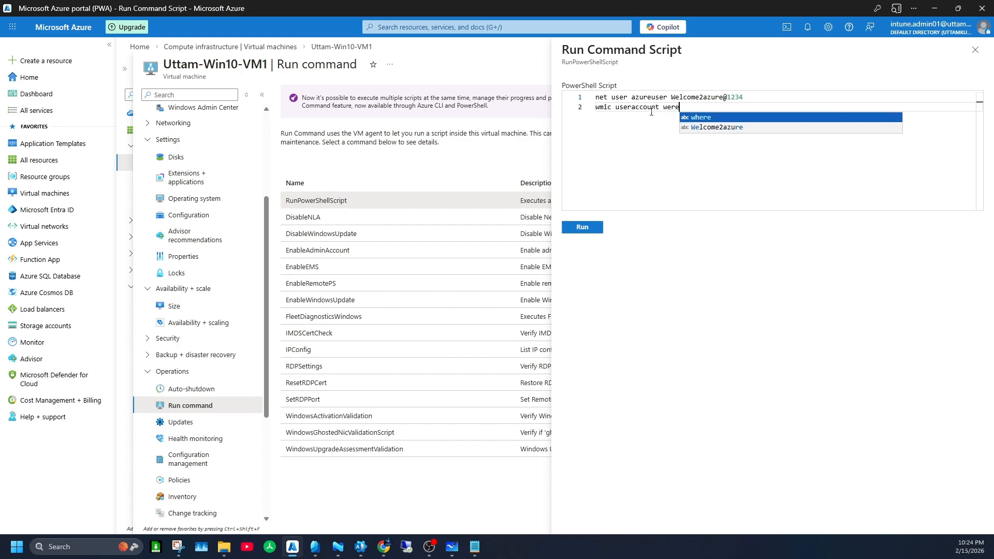
Add the Name='' condition to the wmic useraccount query on script line 2
text(Name)
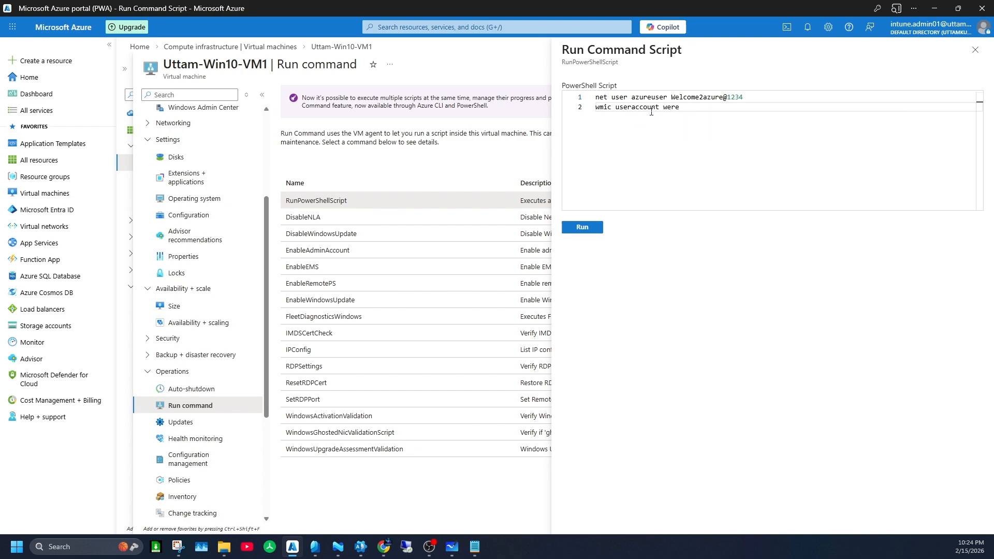
text(=a)
key(Escape)
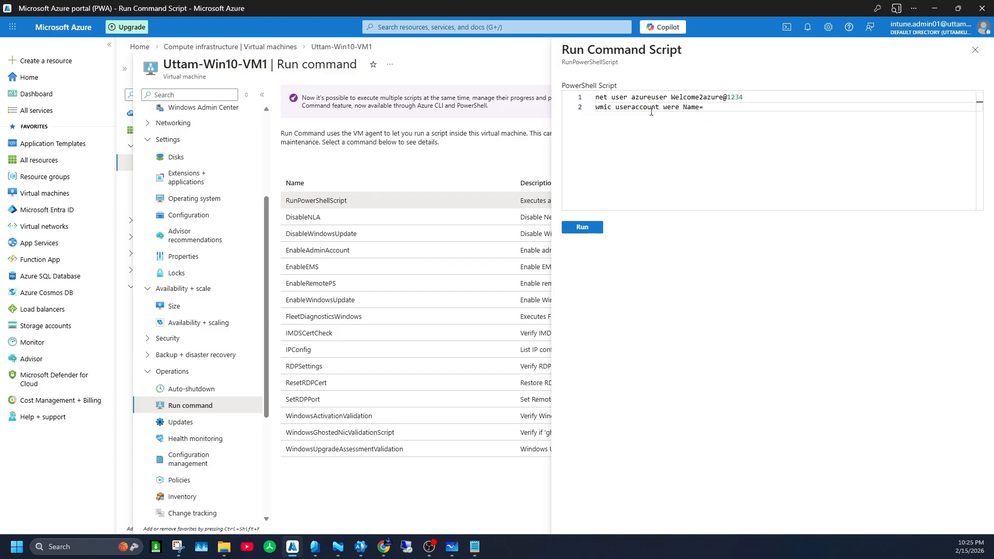
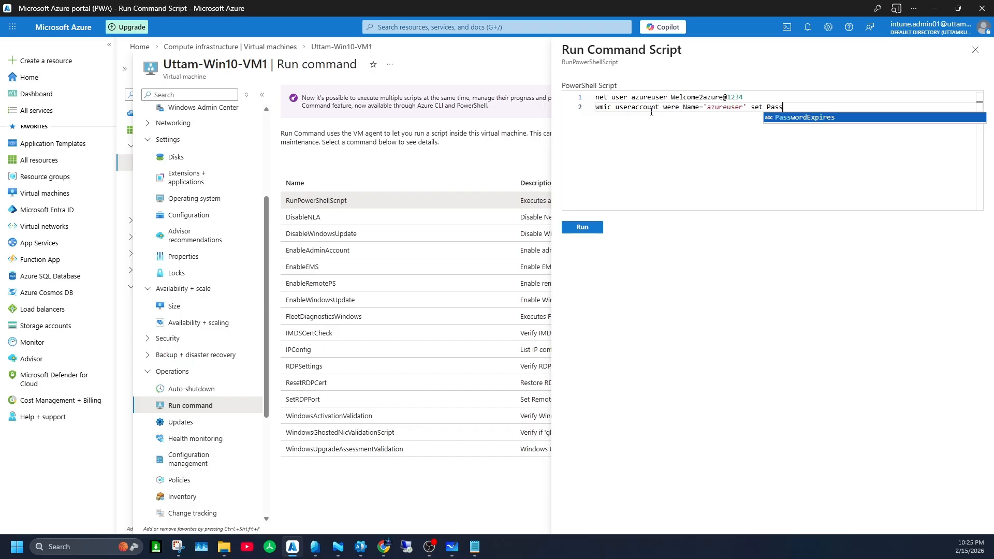
Type 'wro' to continue line 2's wmic useraccount command toward 'set Password'
text(wro)
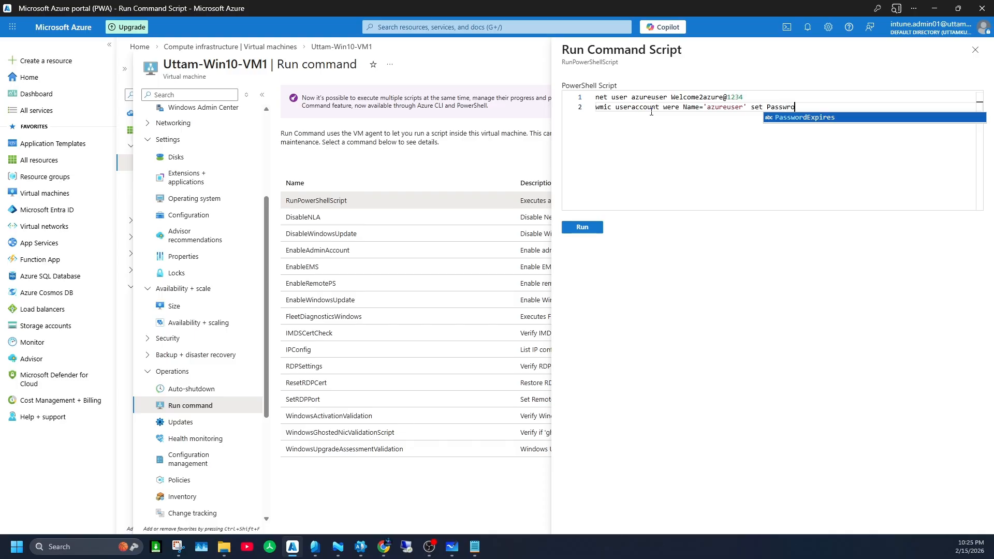
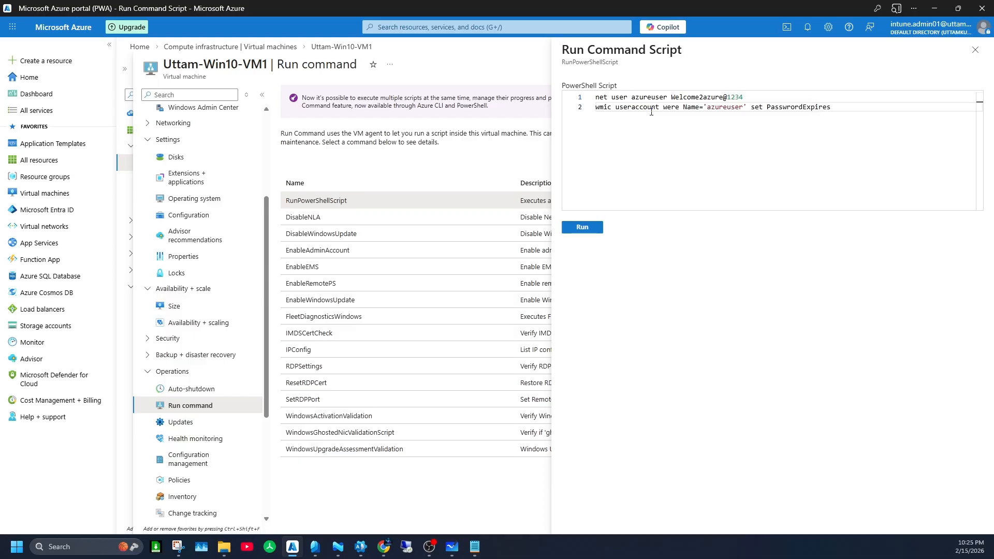
Finish line 2 with 'PasswordExpires=false' and run the two-line script on the virtual machine
text(rdExpires=false)
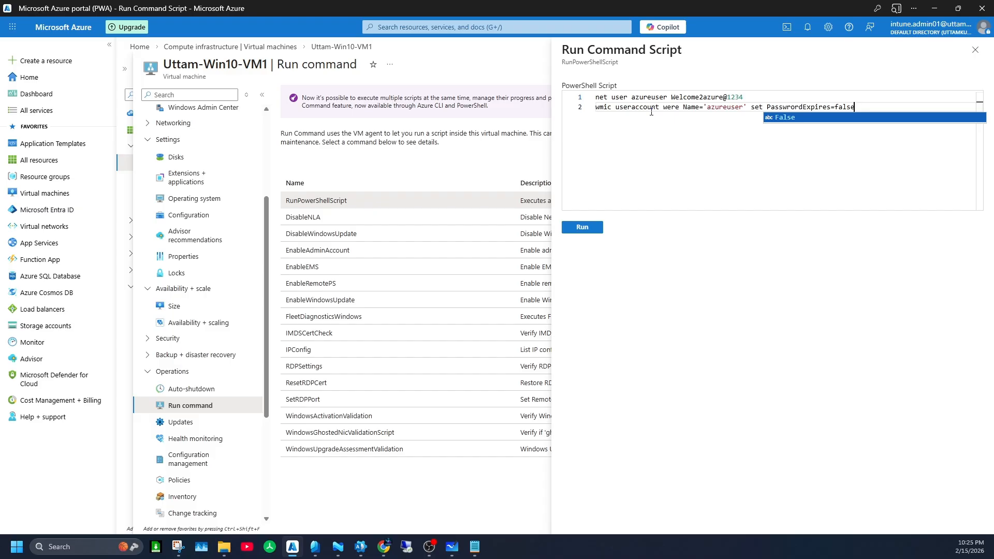
click(583, 227)
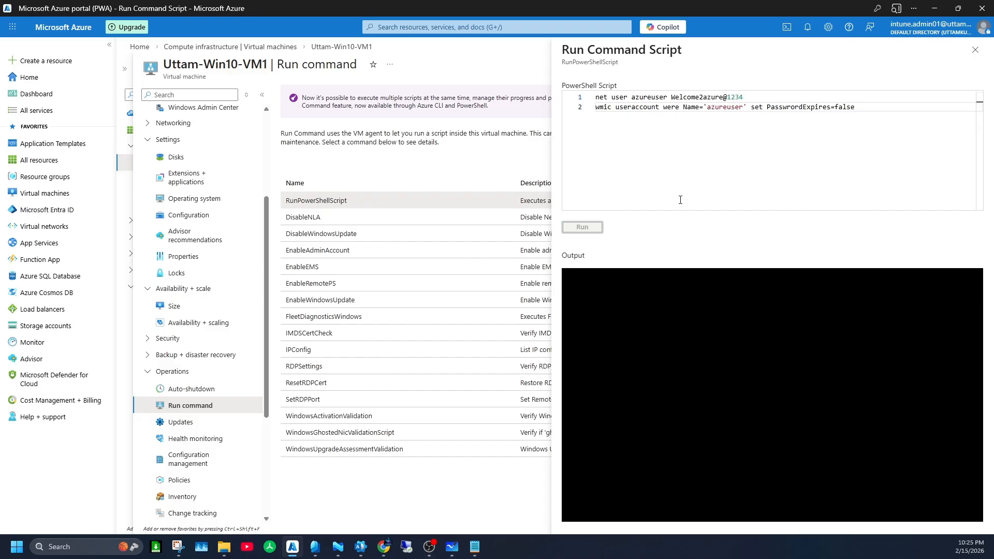
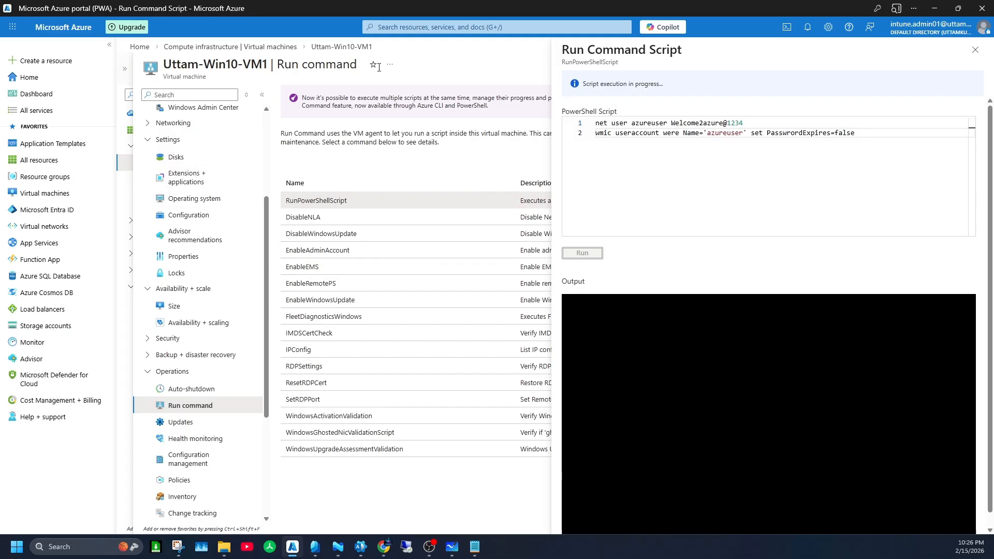
Show the virtual machines list beside Uttam-Win10-VM1, then view recent Remote Desktop connections from the taskbar
click(125, 69)
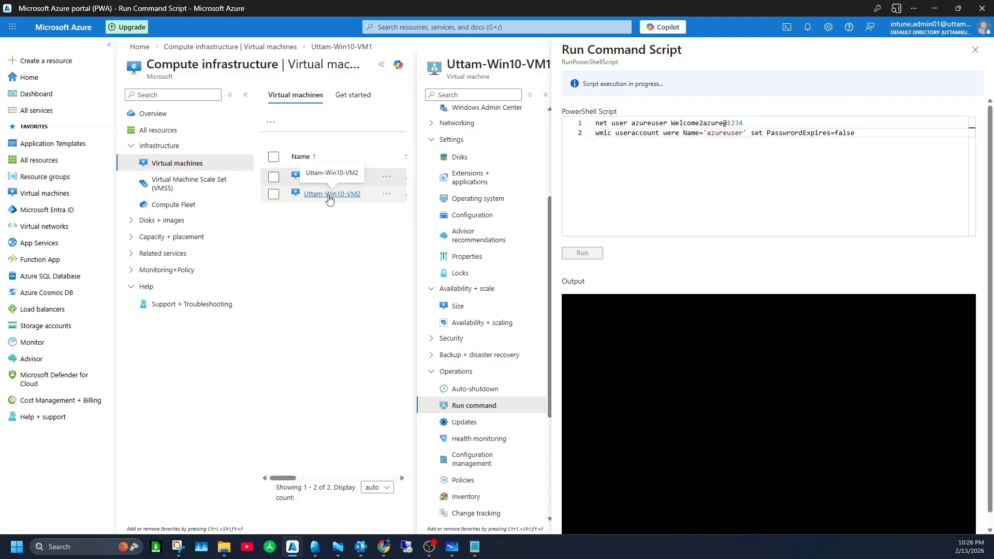
right_click(406, 547)
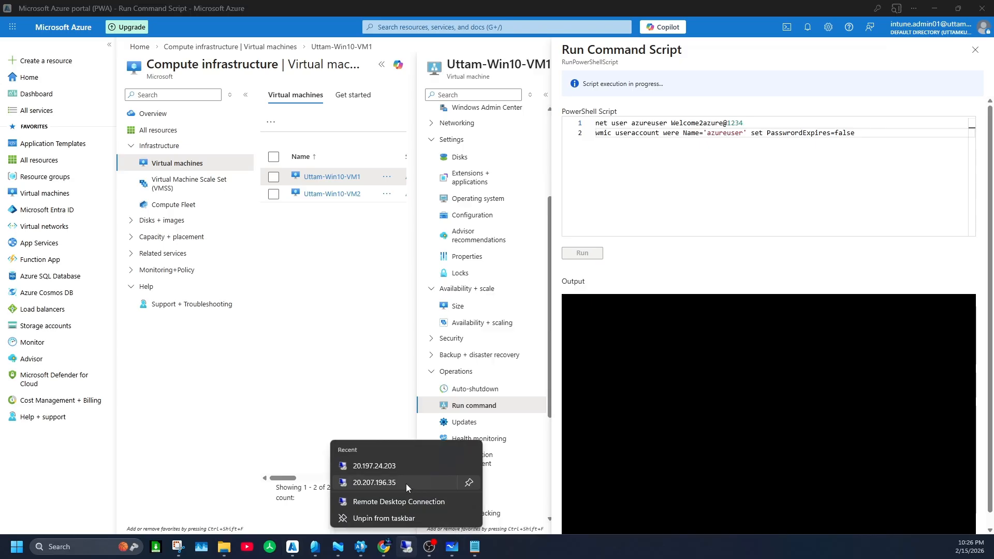
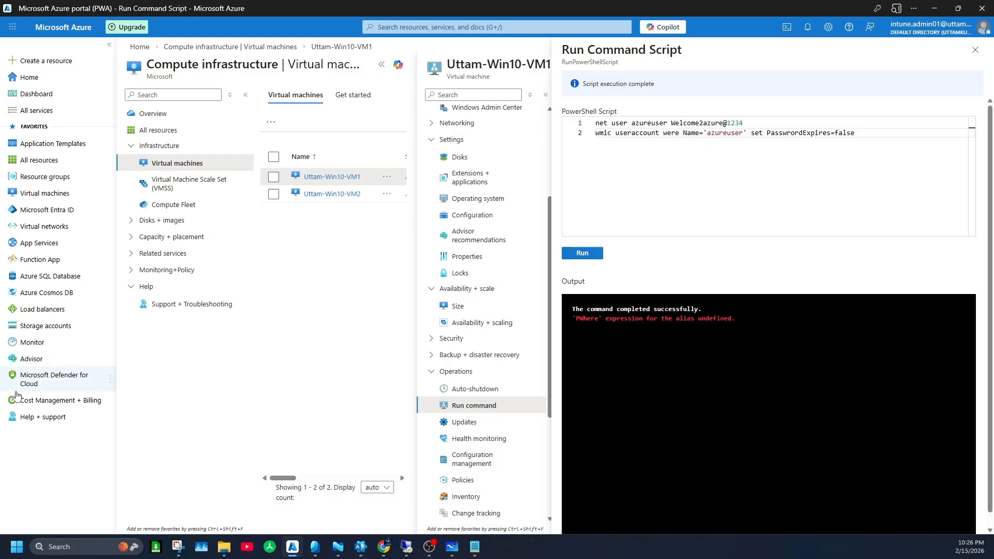
Bring the full-screen remote desktop session for 20.197.24.203 to the front, showing the VM's Windows desktop
click(406, 542)
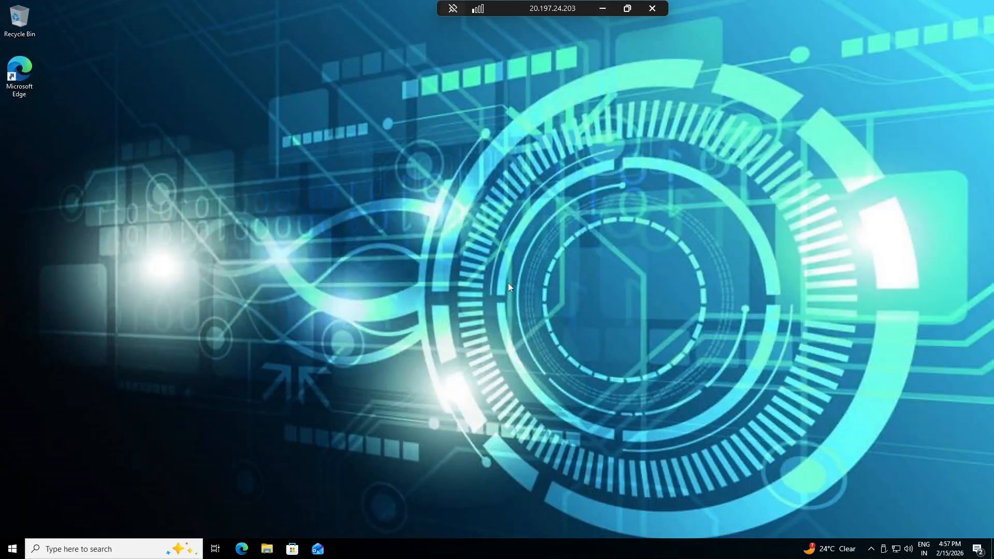
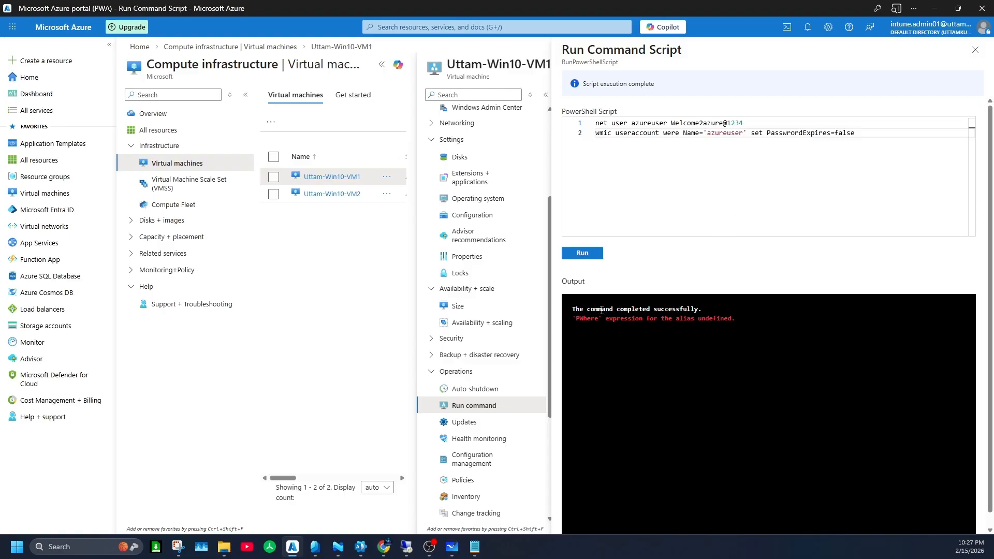
drag(587, 309, 702, 310)
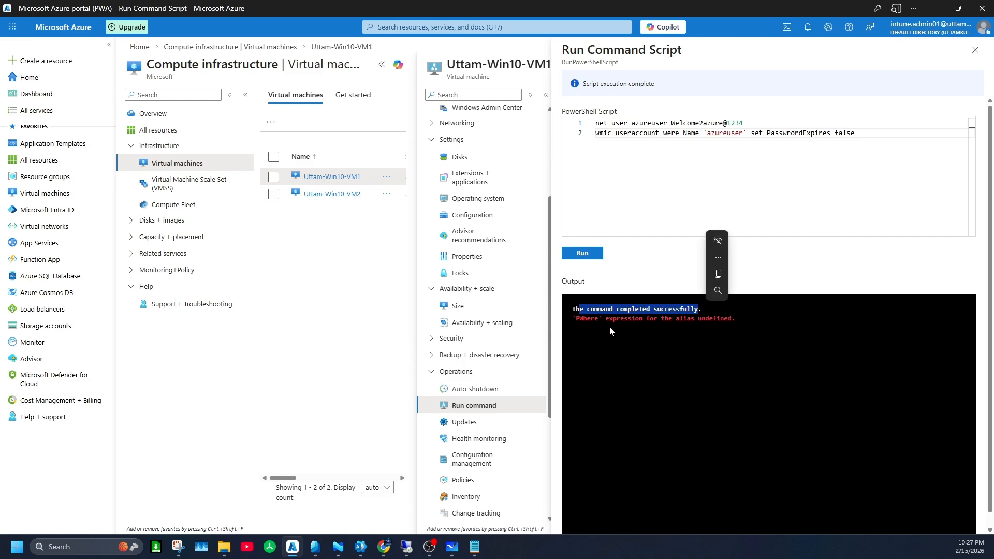
drag(584, 318, 735, 319)
click(728, 347)
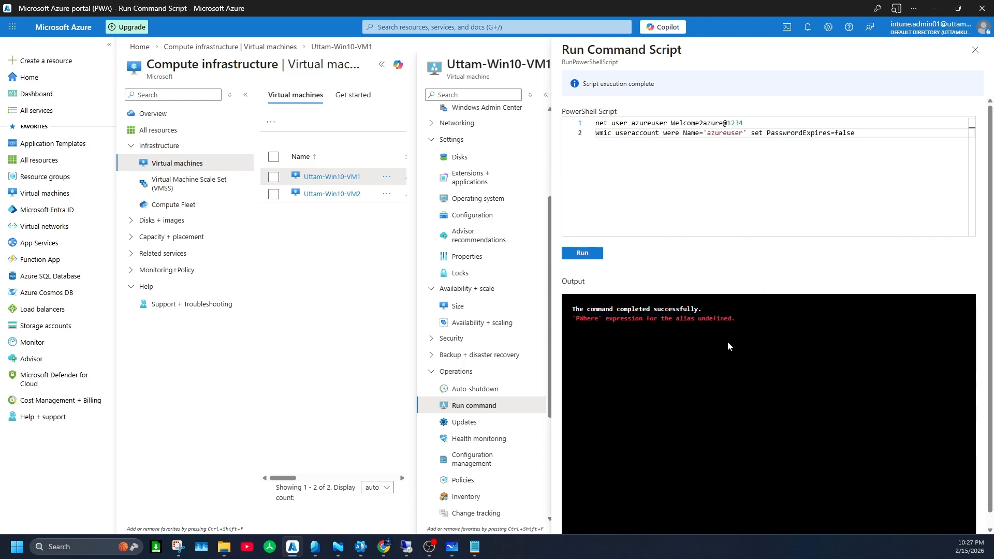
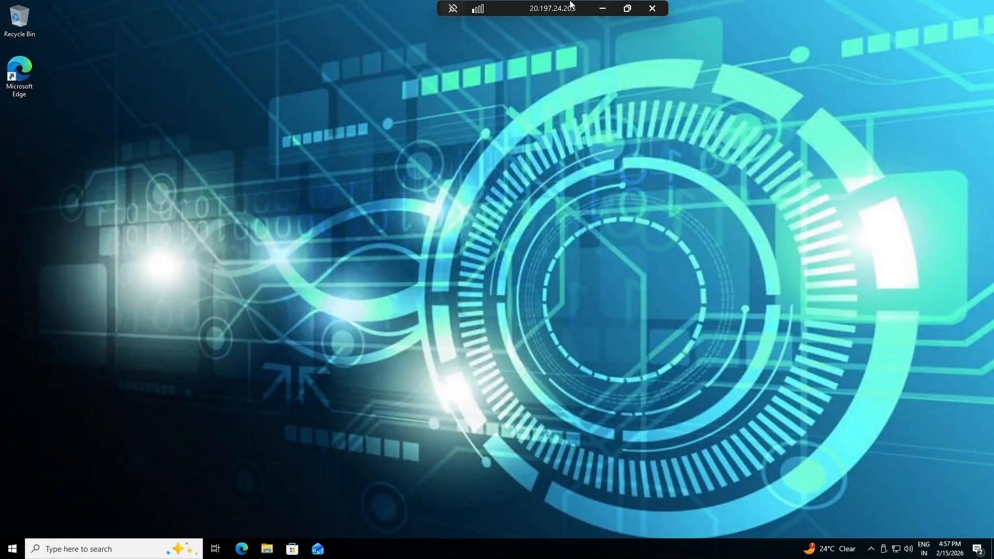
Minimize the Remote Desktop session to view the Run Command script output in the Azure portal
click(602, 8)
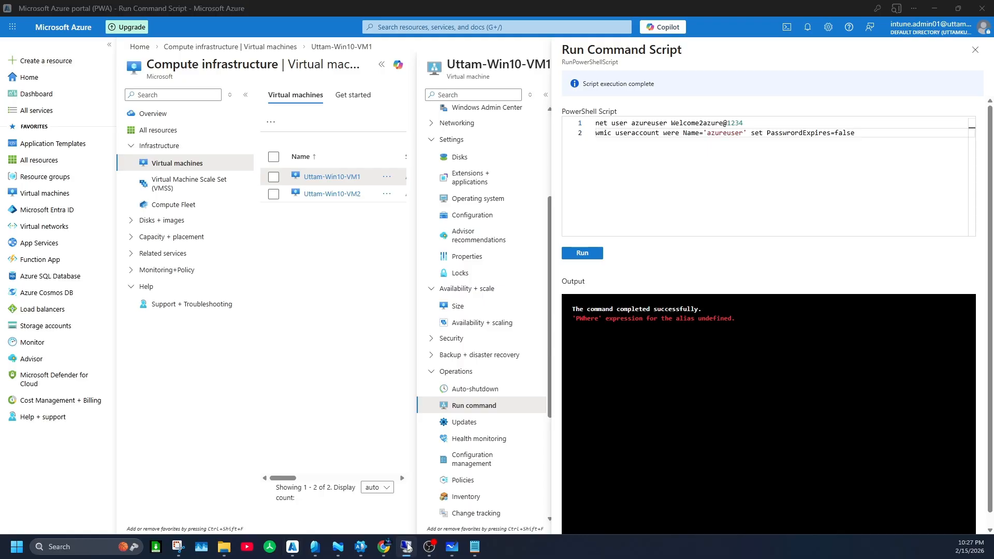
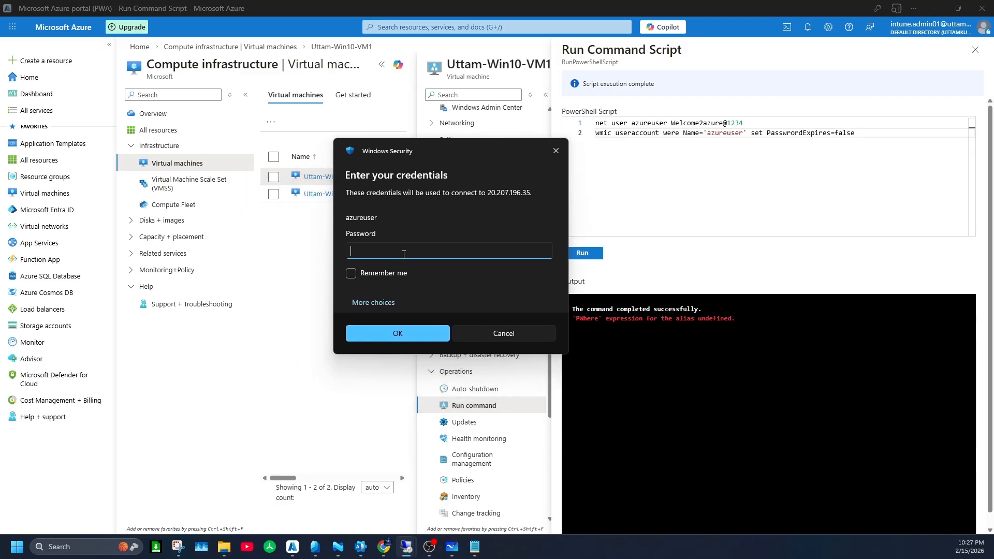
Clear the old entry from the password field of the 20.207.196.35 credentials prompt
key(BackSpace)
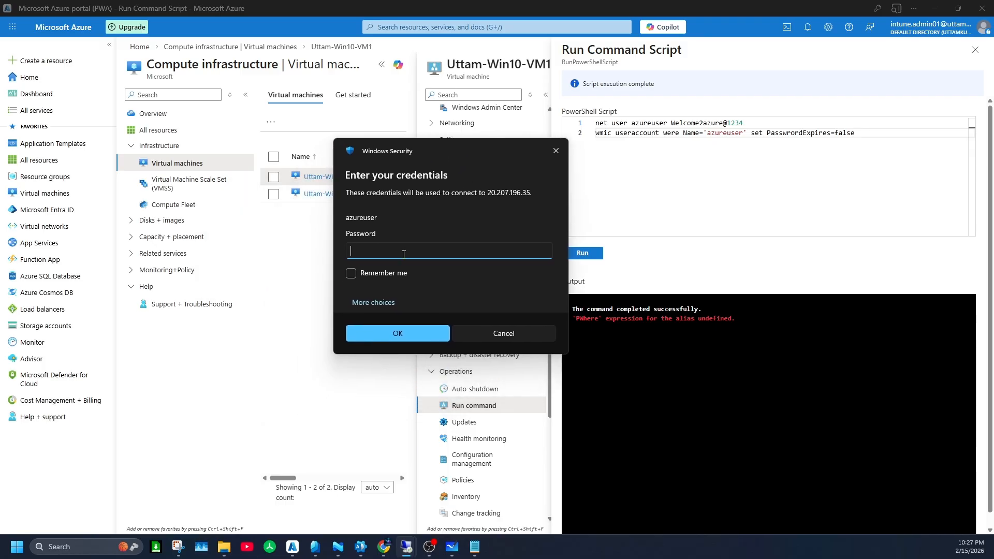
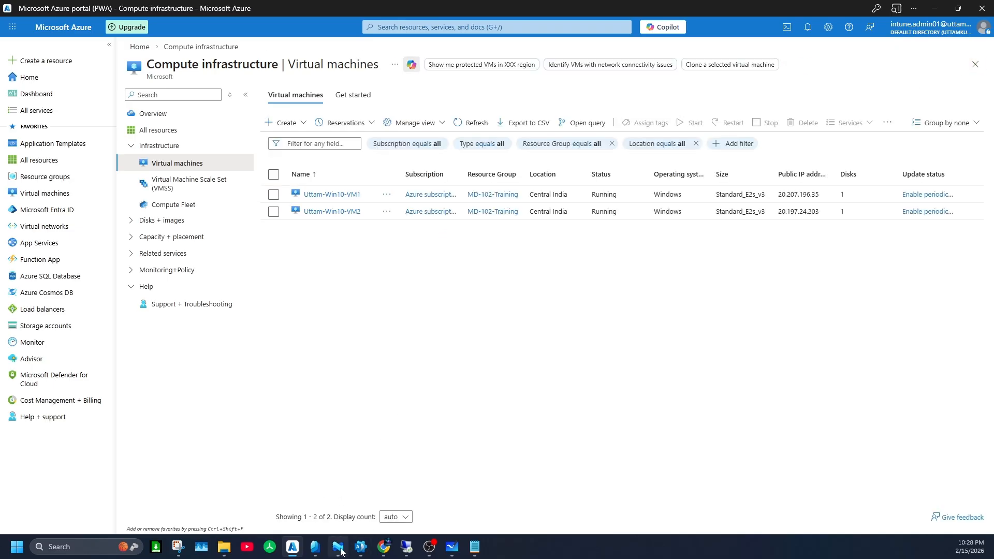
Check the Corporate Wallpaper check-in report for both VMs, then refresh the configuration policy list
click(337, 487)
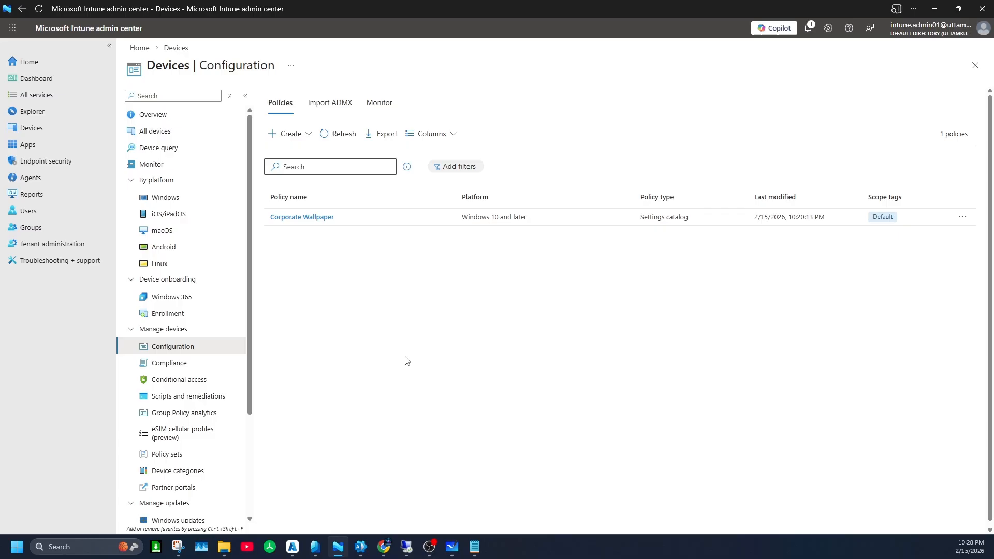
click(321, 218)
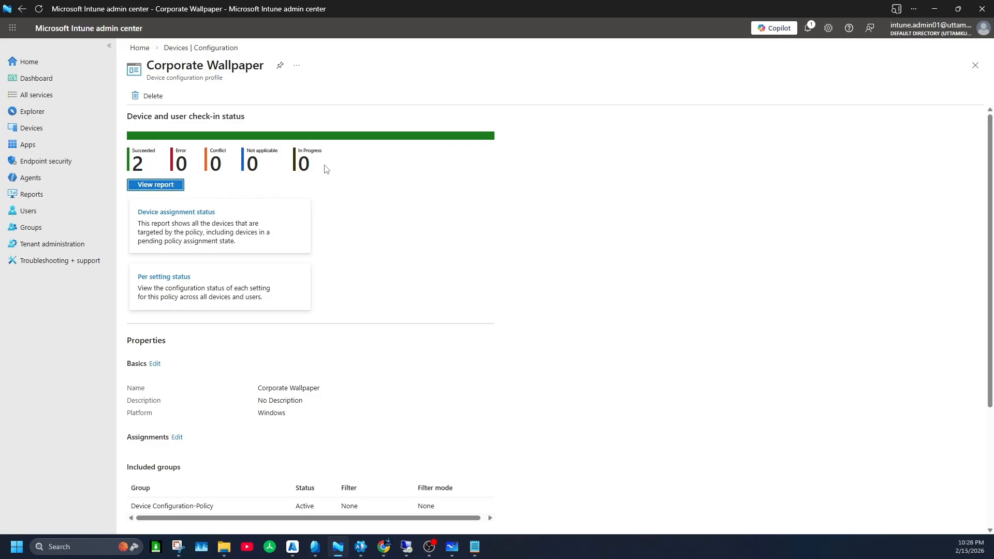
click(167, 185)
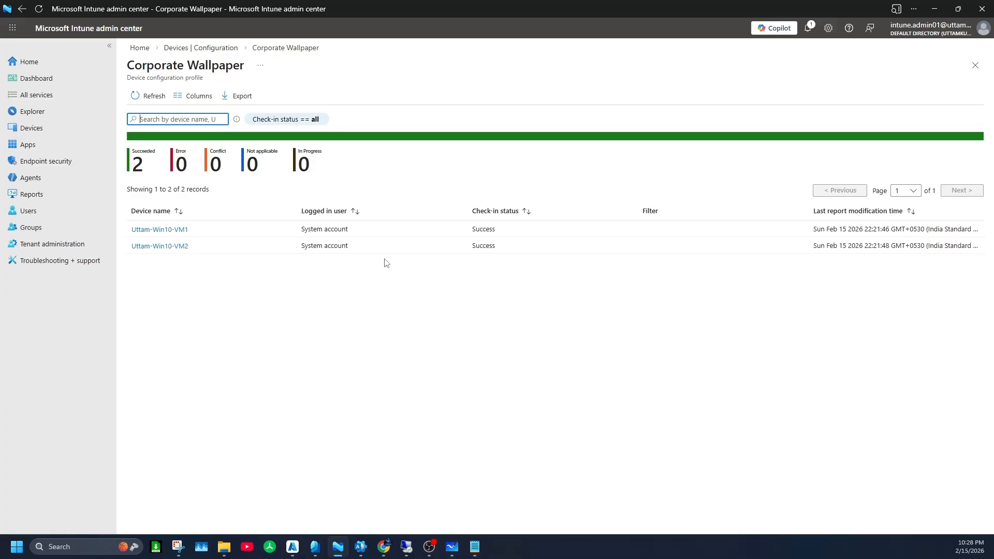
click(219, 50)
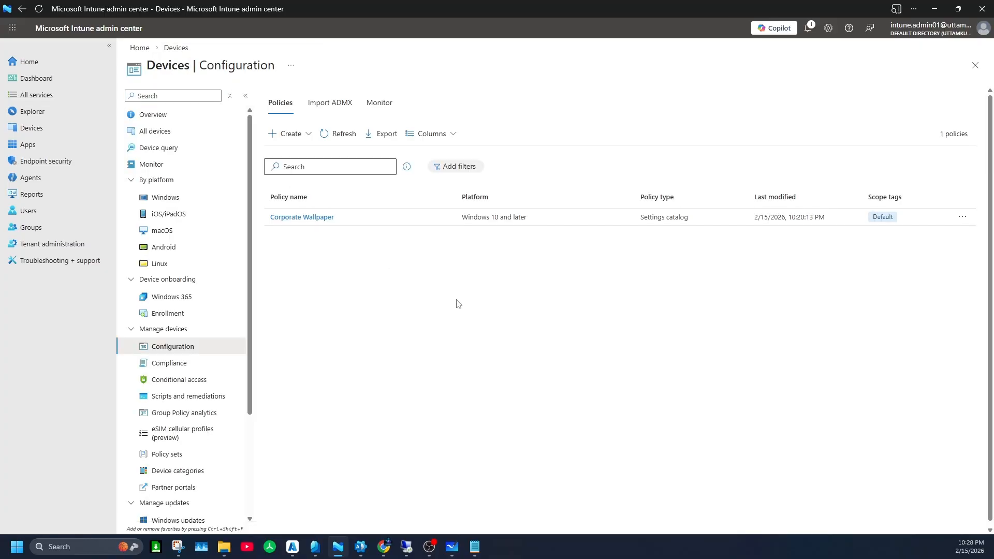
click(336, 136)
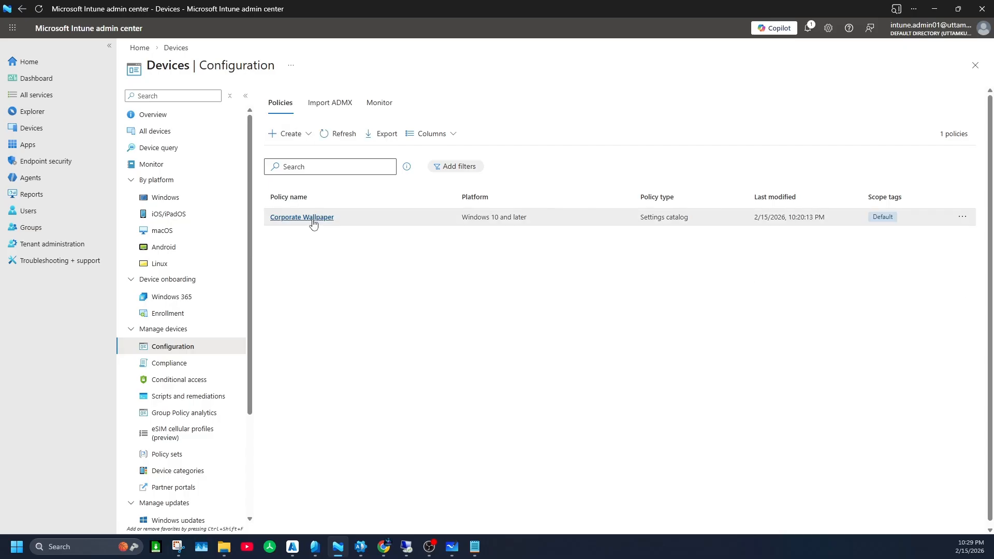
Open Corporate Wallpaper's Device assignment status report, reloading the page and reopening it through Configuration
click(316, 217)
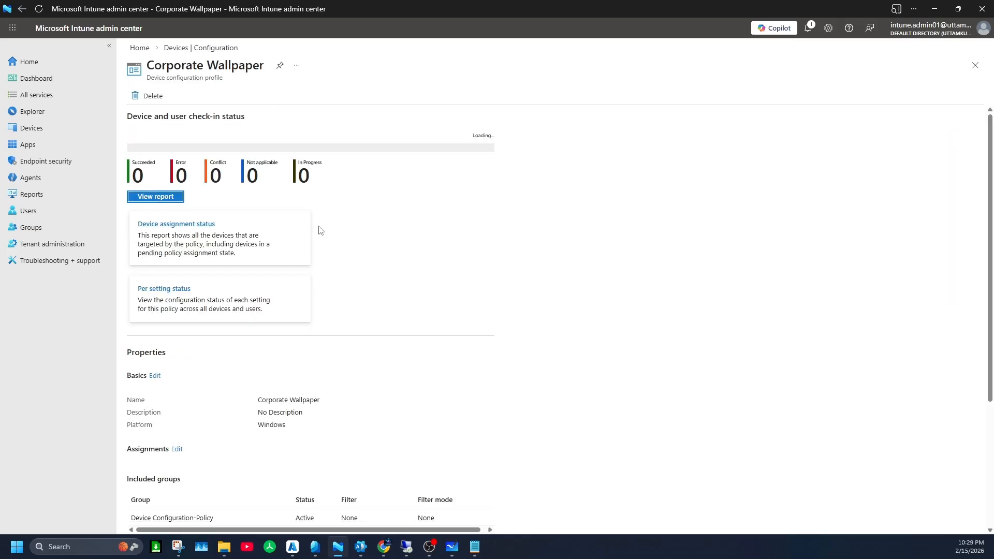
click(187, 225)
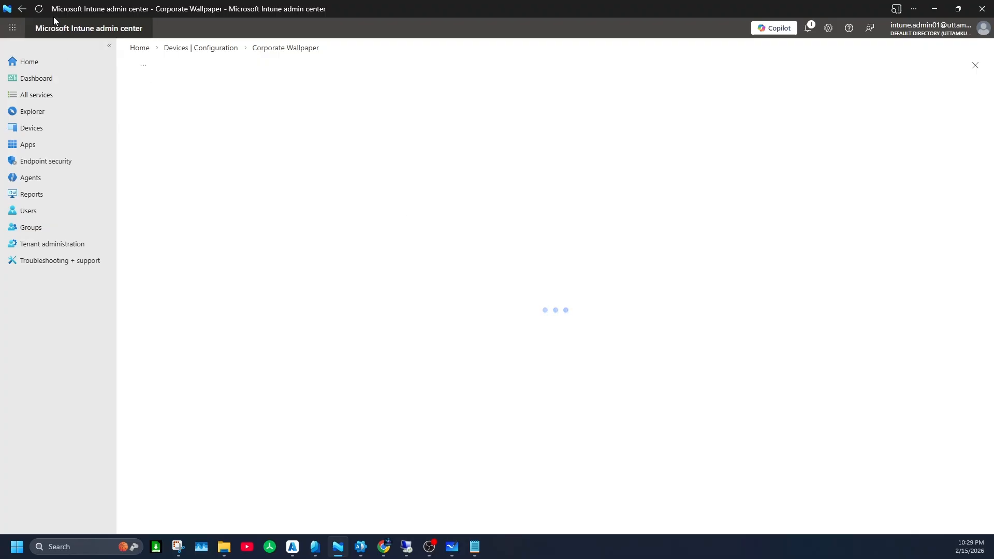
click(39, 9)
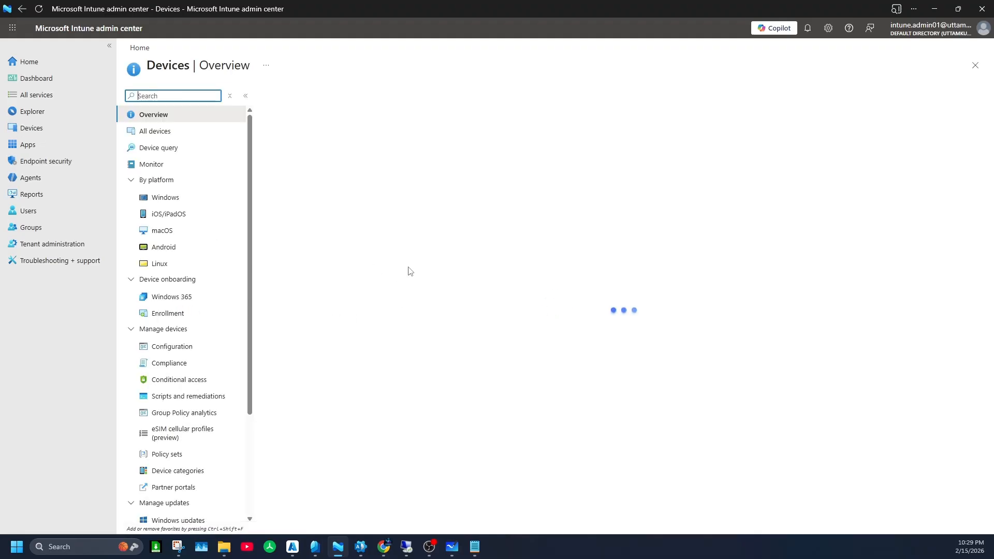
click(185, 347)
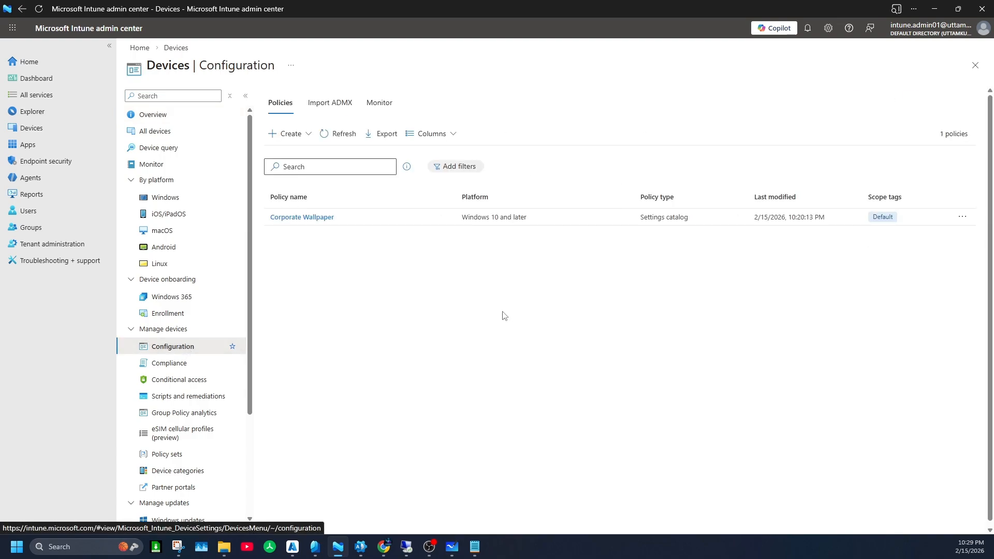
click(321, 216)
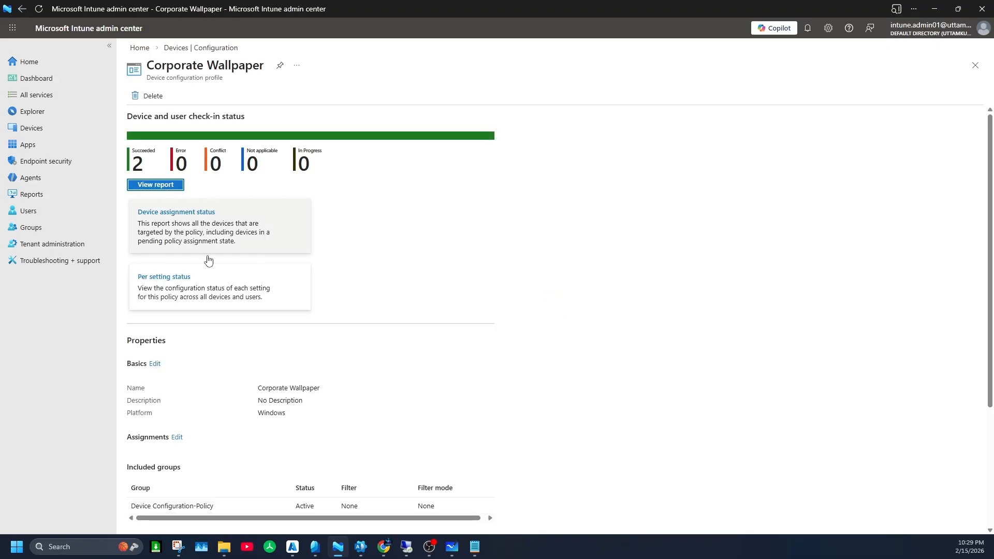
click(249, 232)
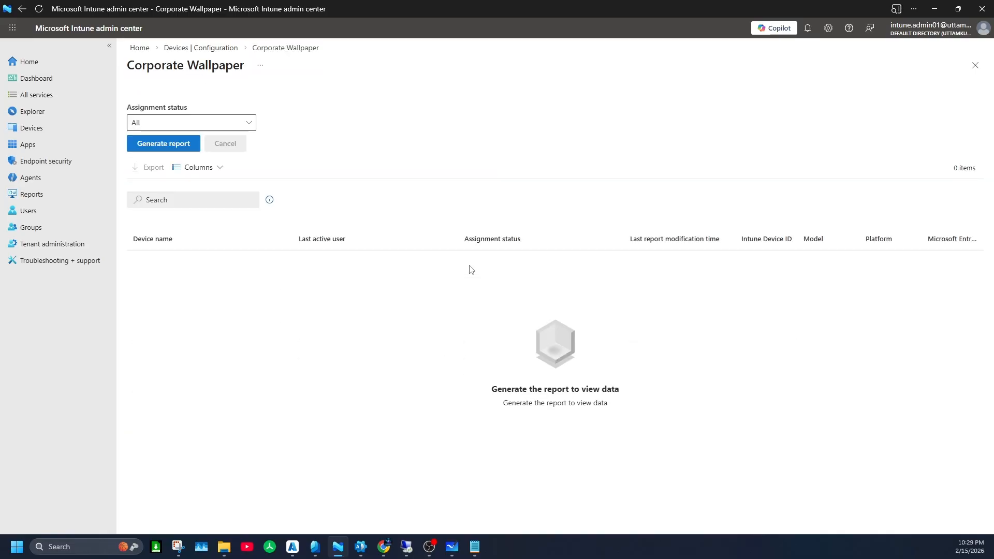
Generate the assignment report so both Windows 10 VMs show Success
click(176, 145)
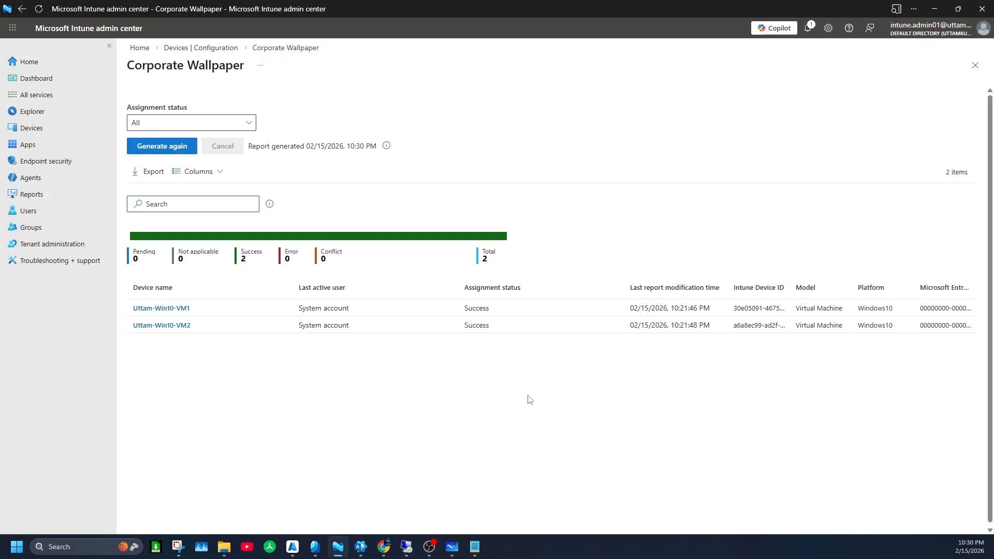
click(407, 547)
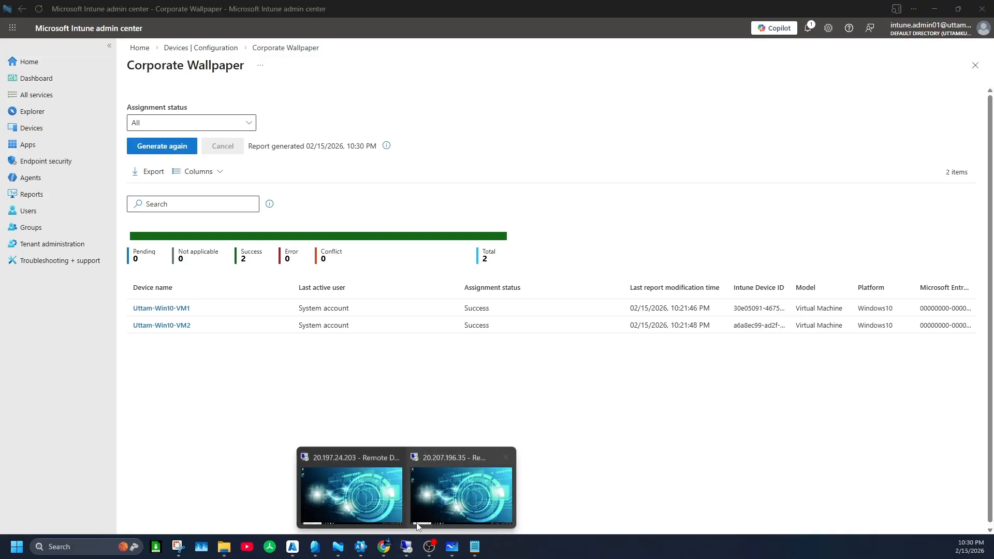
On the 20.207.196.35 VM, sync the Entra ID work connection in Access work or school, then minimize the session
click(417, 526)
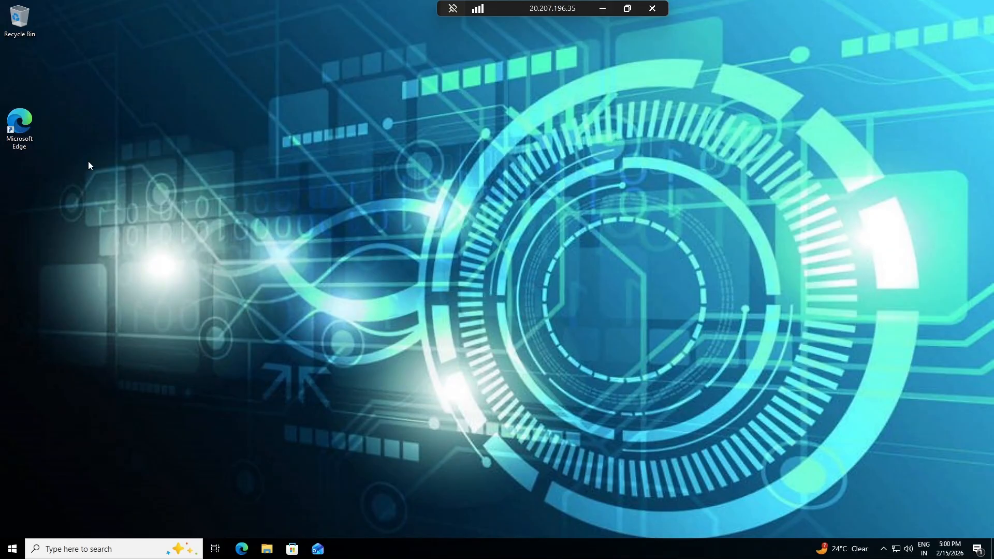
drag(22, 128, 24, 77)
click(410, 153)
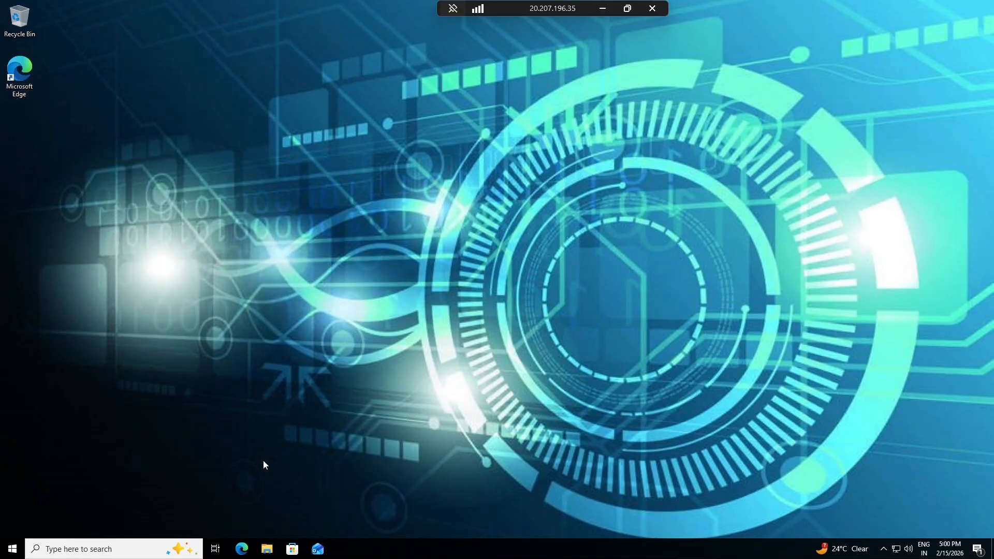
click(13, 551)
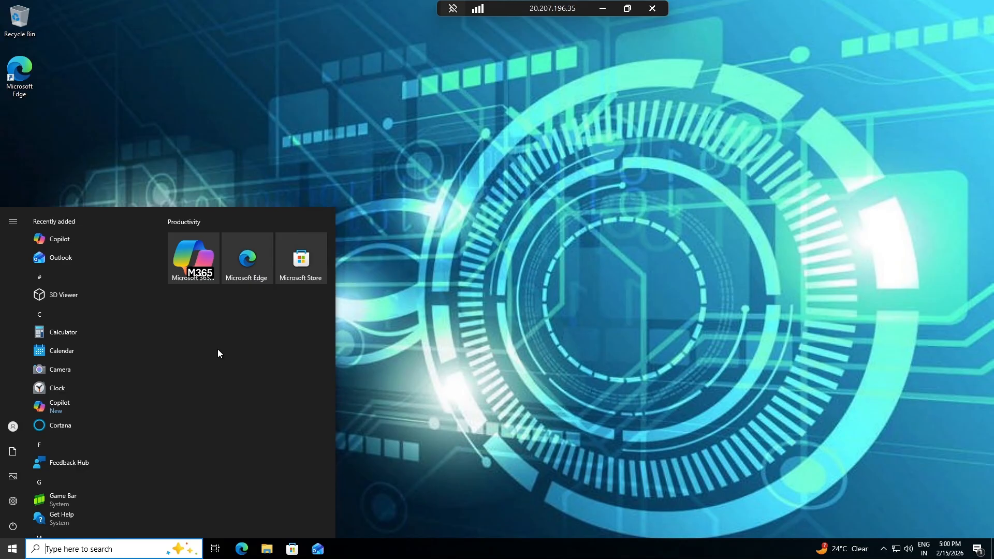
text(a)
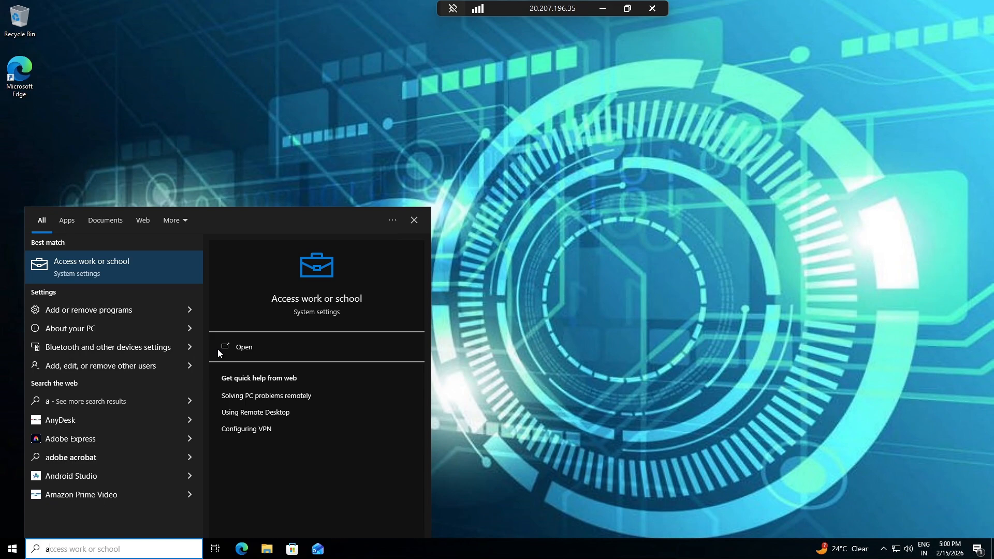
click(218, 352)
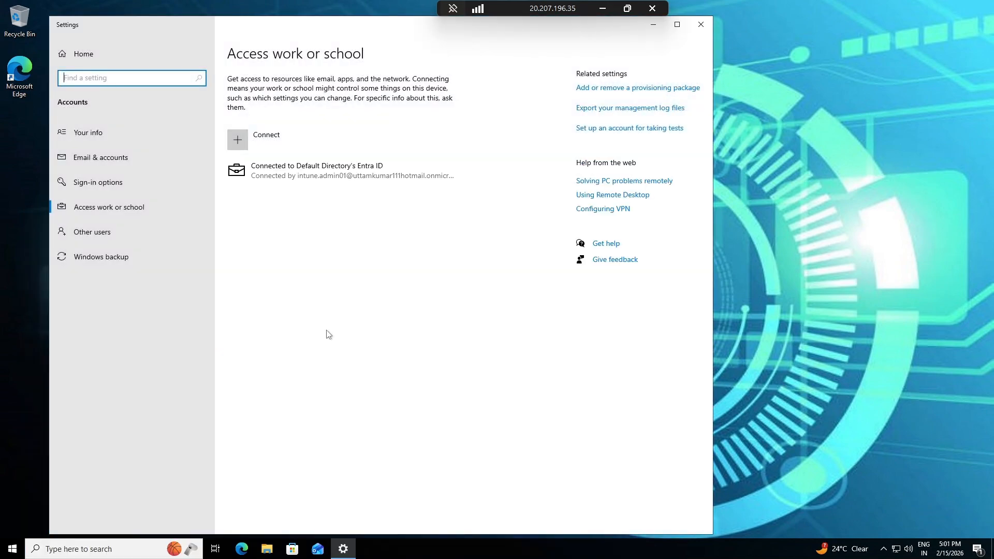
click(368, 171)
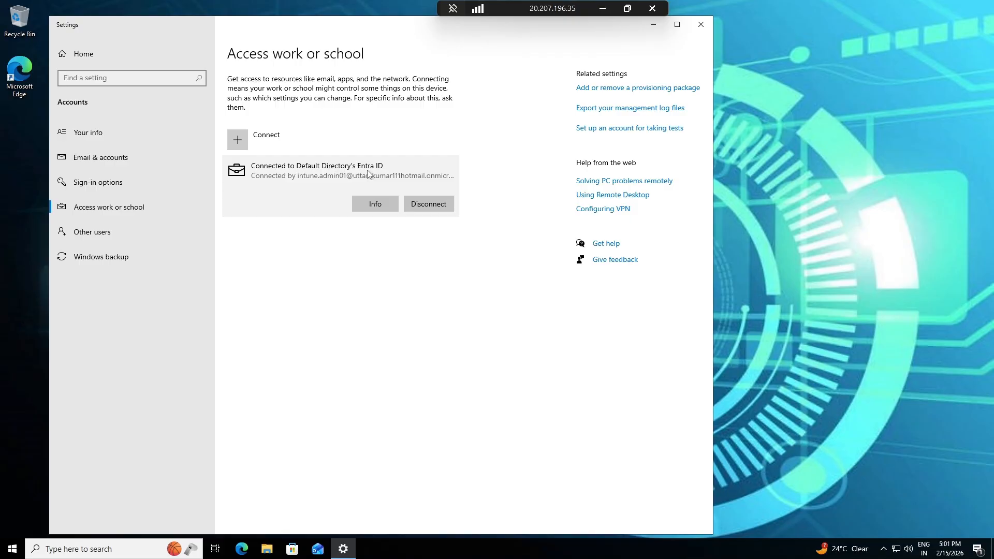
click(383, 206)
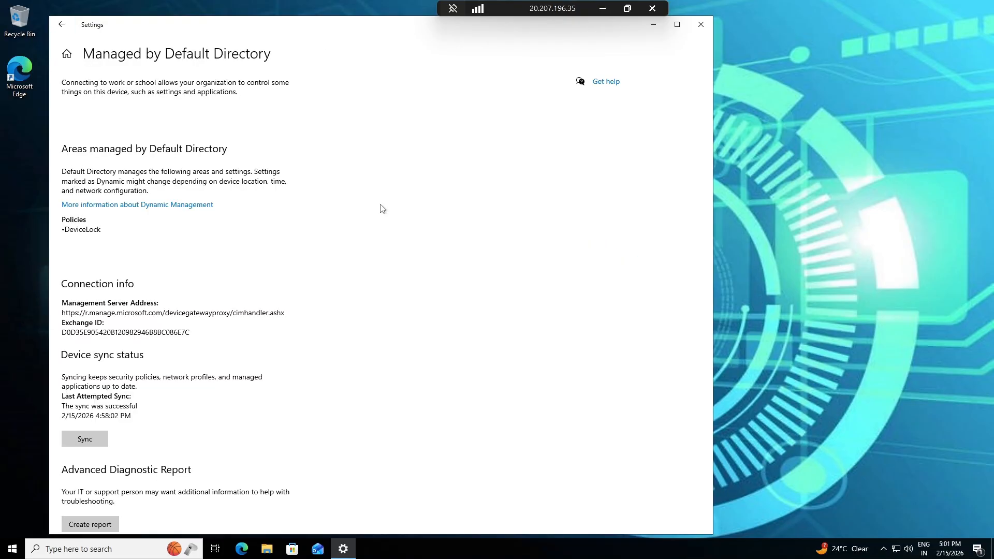
scroll(172, 247, down, 1)
click(85, 420)
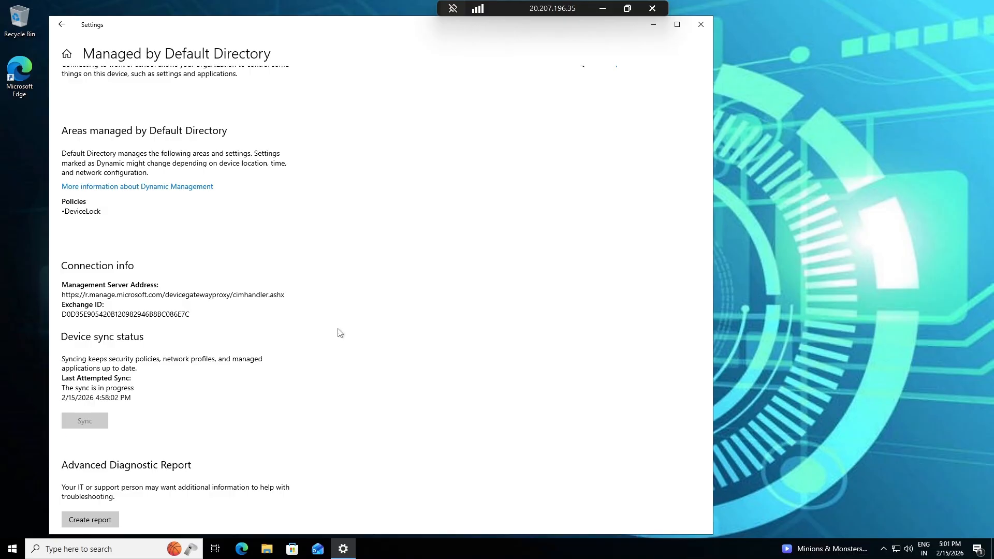
click(603, 8)
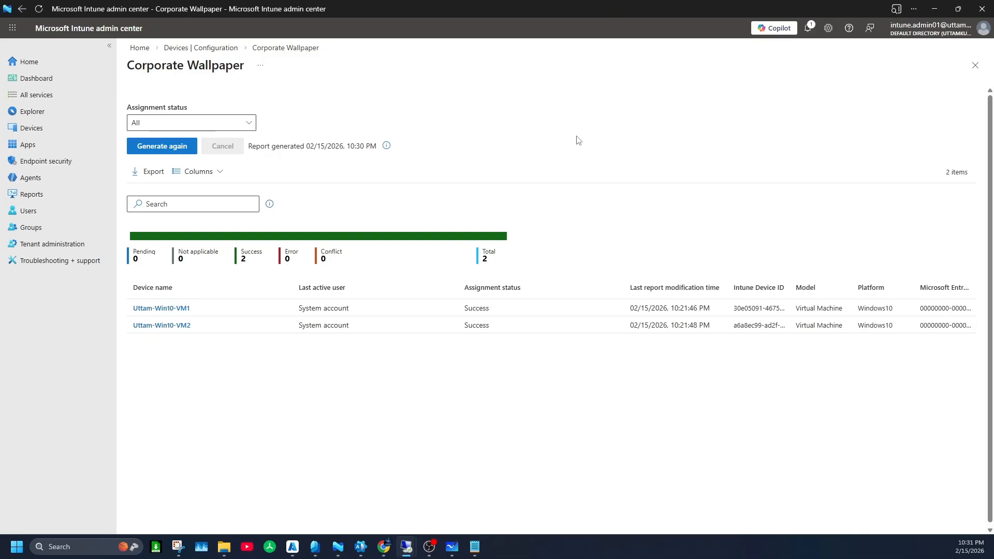
From All devices, open Uttam-Win10-VM1 and confirm a Sync request for it
click(54, 129)
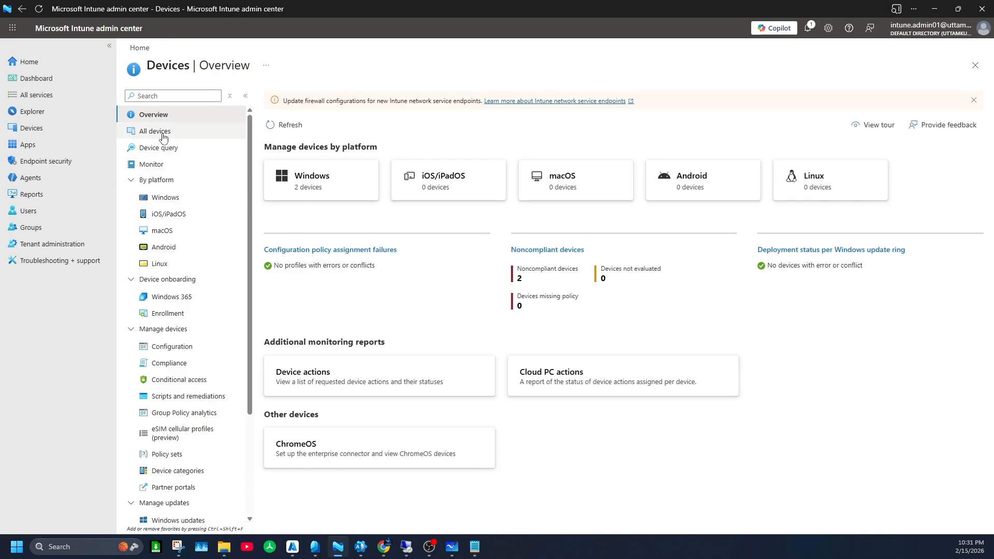
click(147, 131)
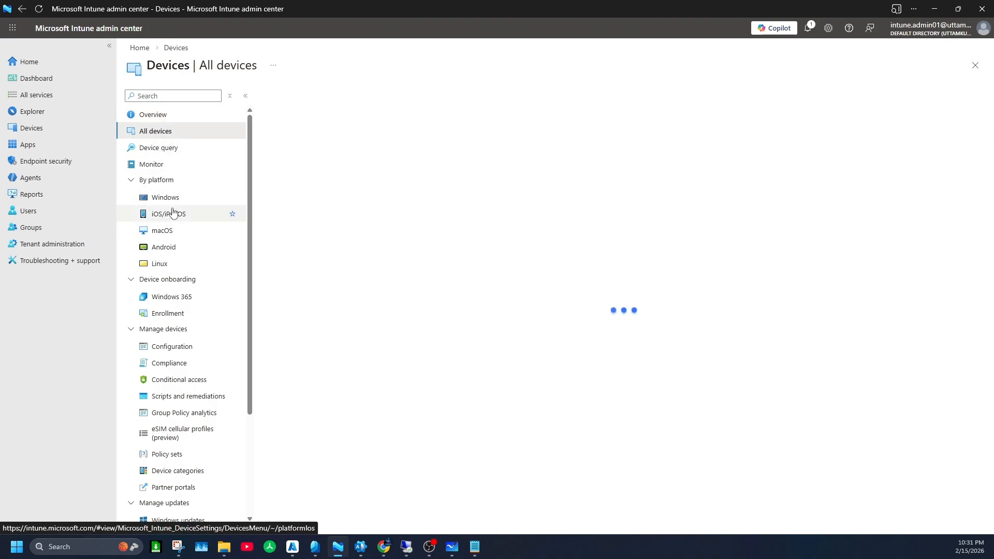
click(310, 186)
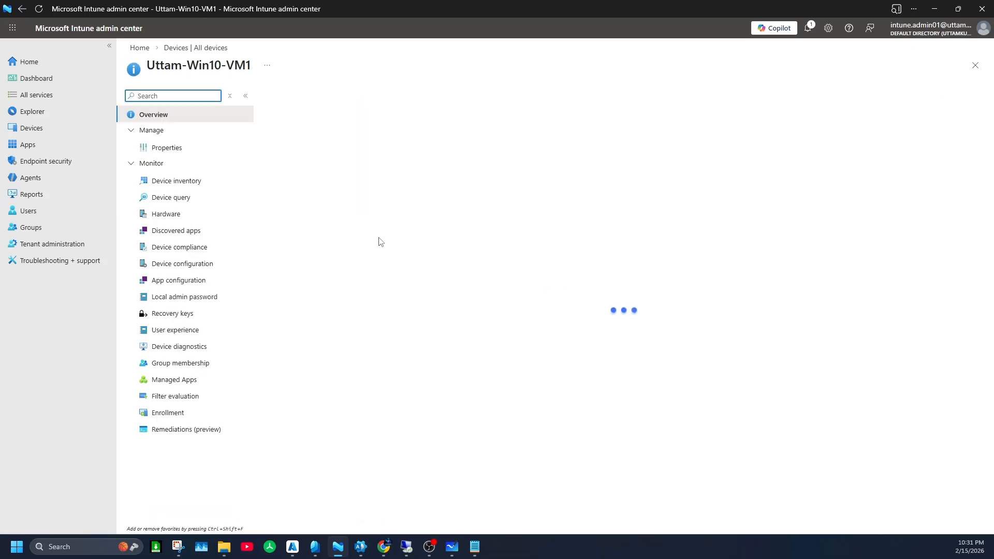
click(455, 97)
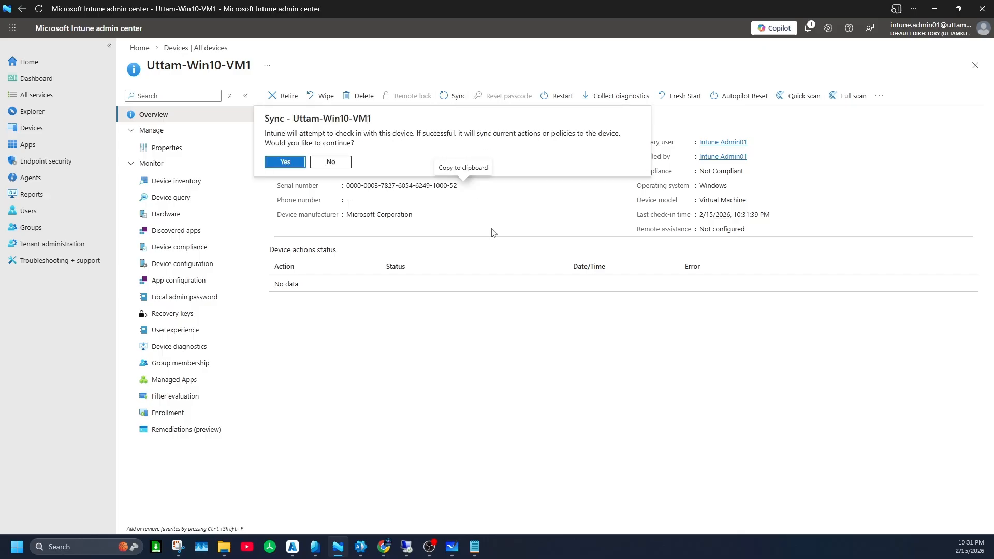
click(295, 161)
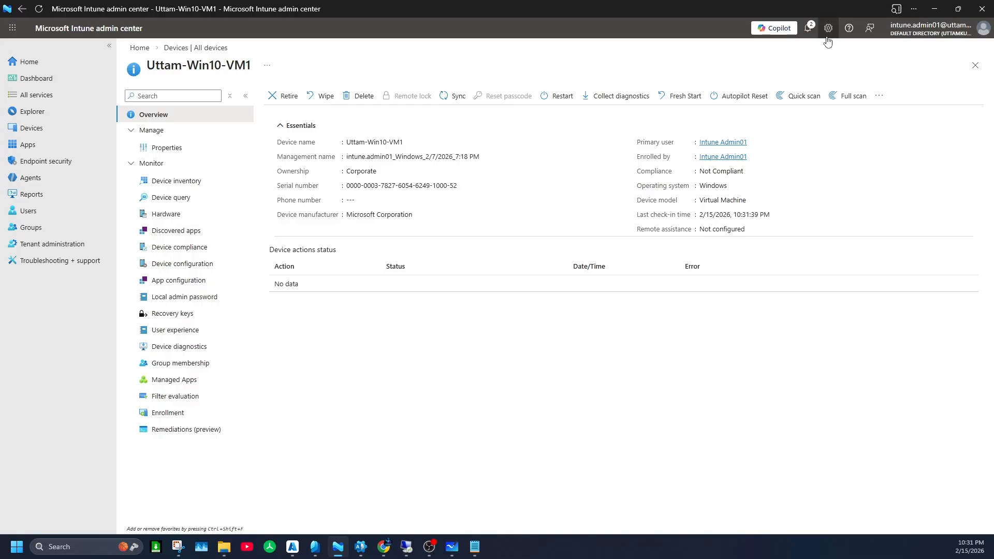
Check the Sync initiated notification, dismiss the panel, and open VM1's Device compliance page
click(808, 28)
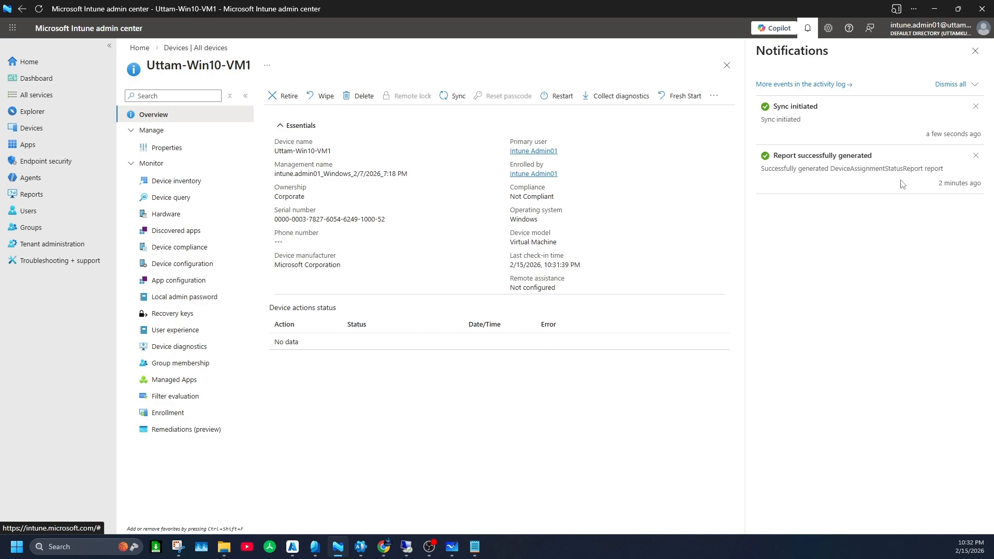
click(977, 53)
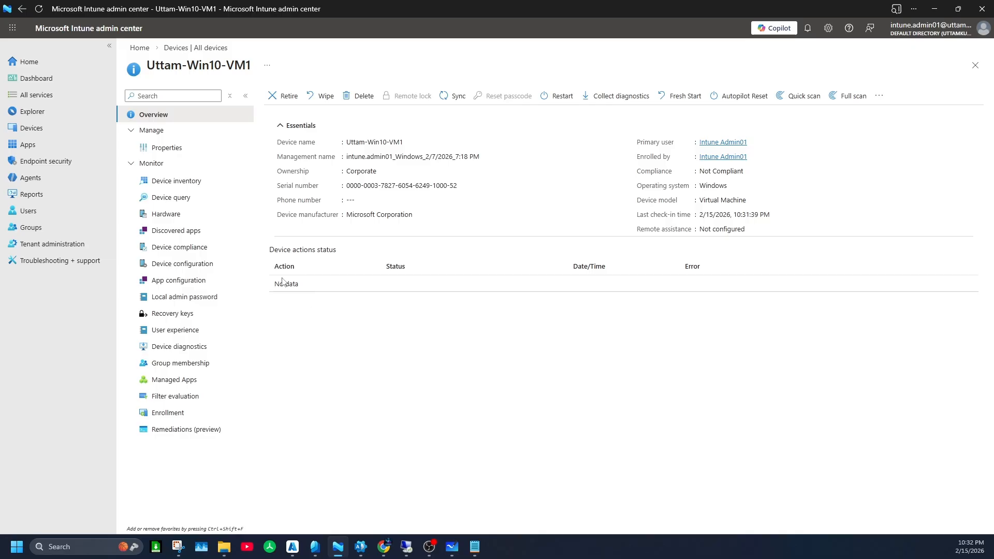
click(182, 248)
Check that Desktop Image Url and Lock Screen Image Url both succeeded, then go to the Devices overview
click(194, 265)
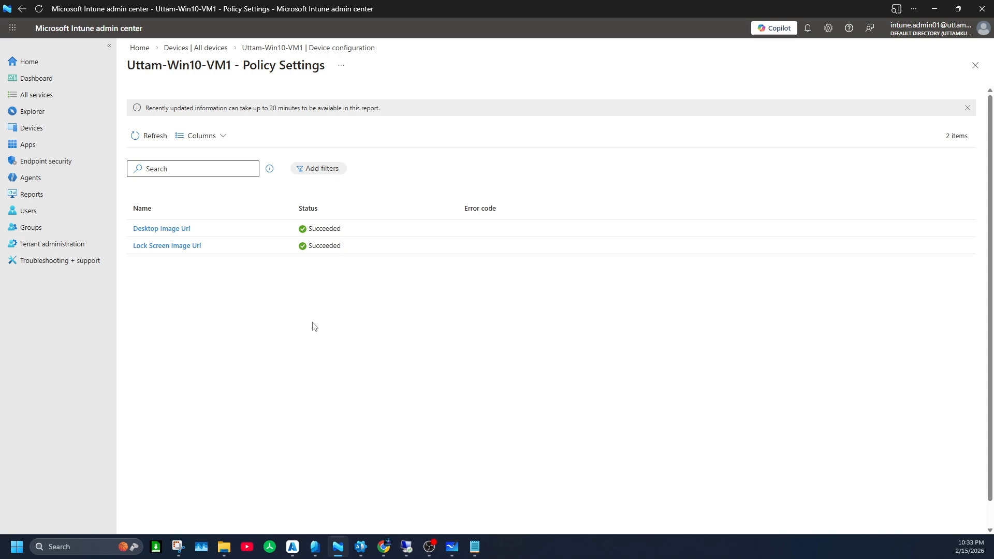
click(31, 128)
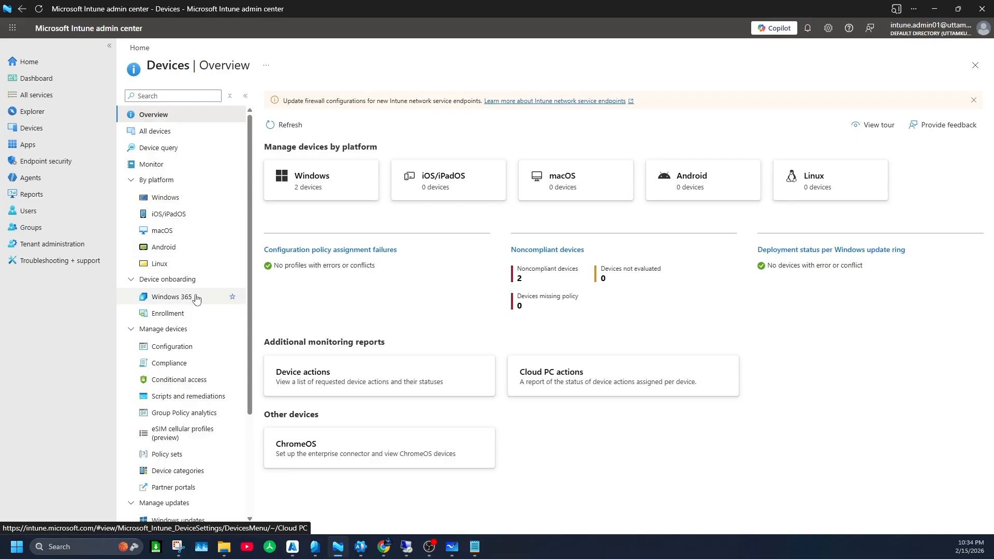
Choose Conditional access under Manage devices in the Devices menu
click(180, 380)
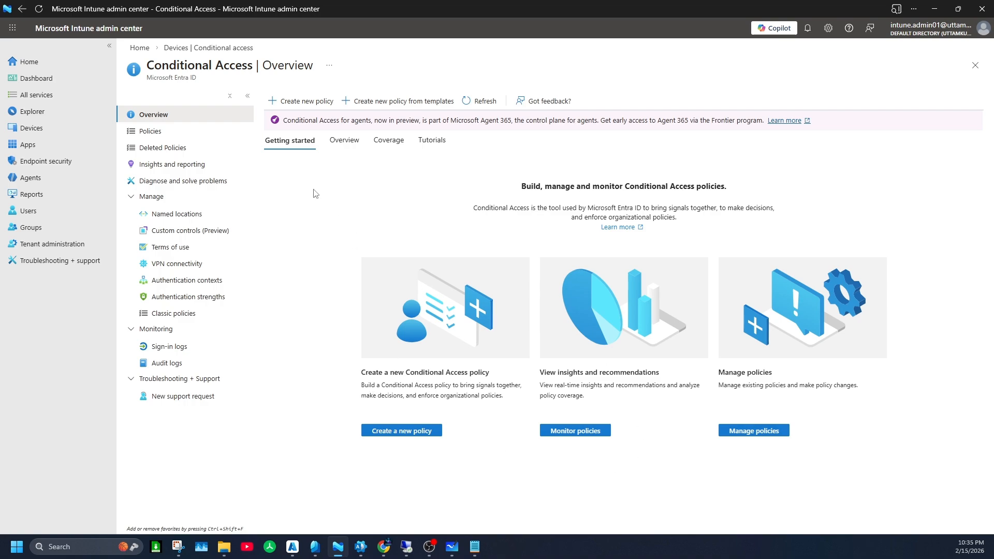
Begin a new Conditional Access policy, reopening Conditional access from Devices to get a fresh form
click(313, 101)
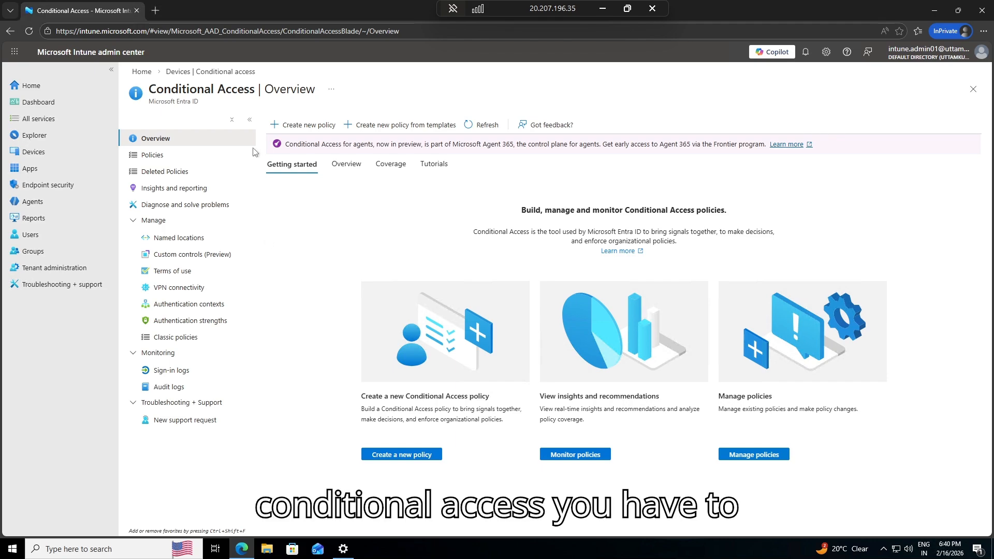
click(34, 152)
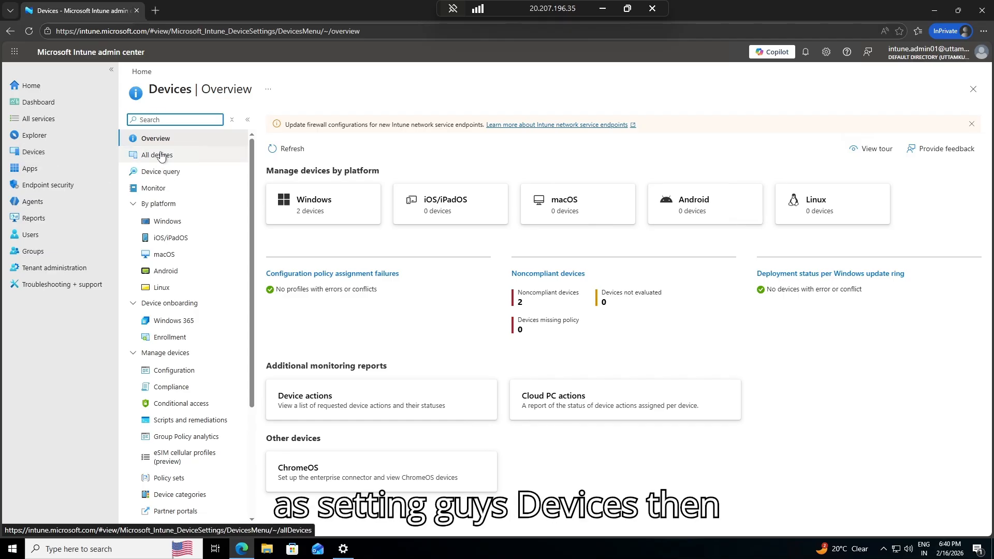
click(181, 408)
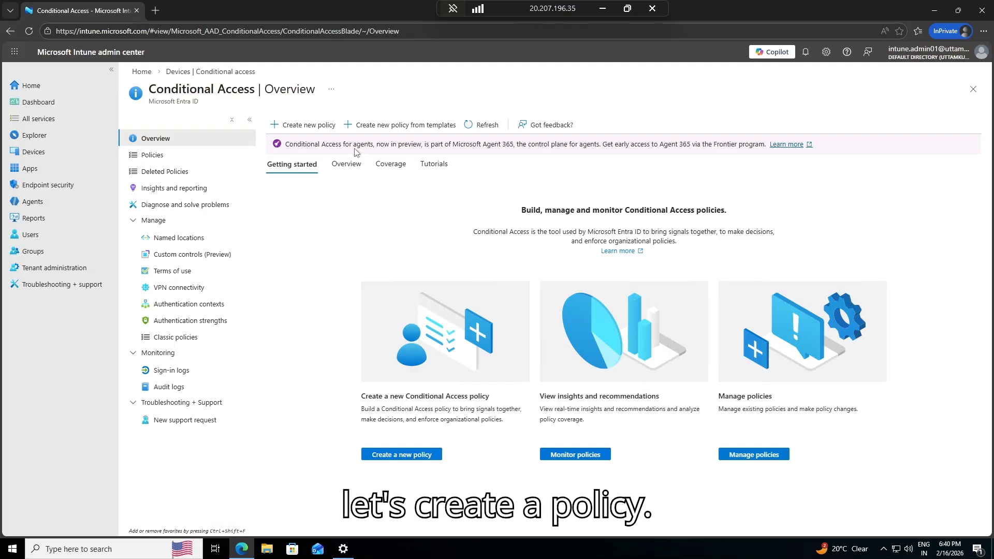
click(308, 125)
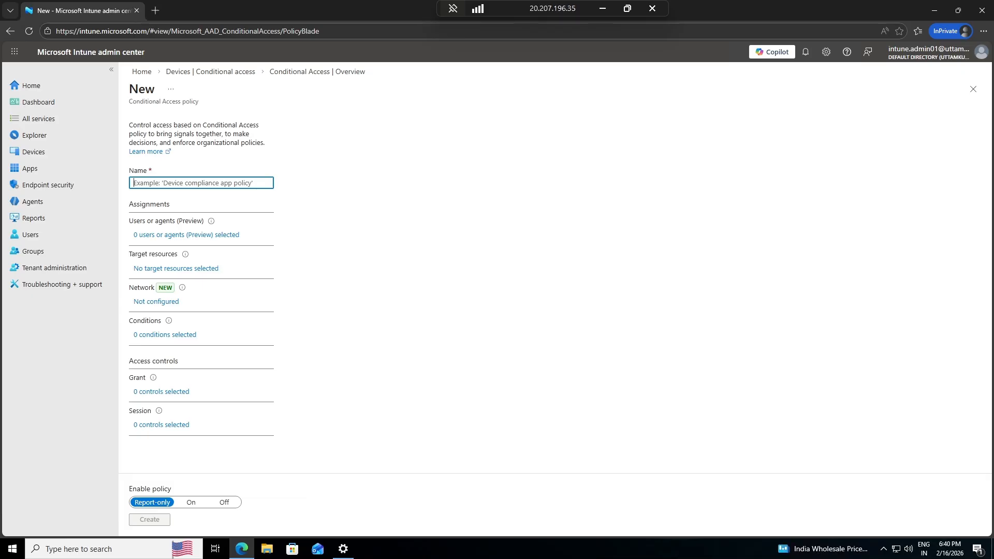
Enter NonComp-CA-Policy in the Name field of the new Conditional Access policy
text(Non)
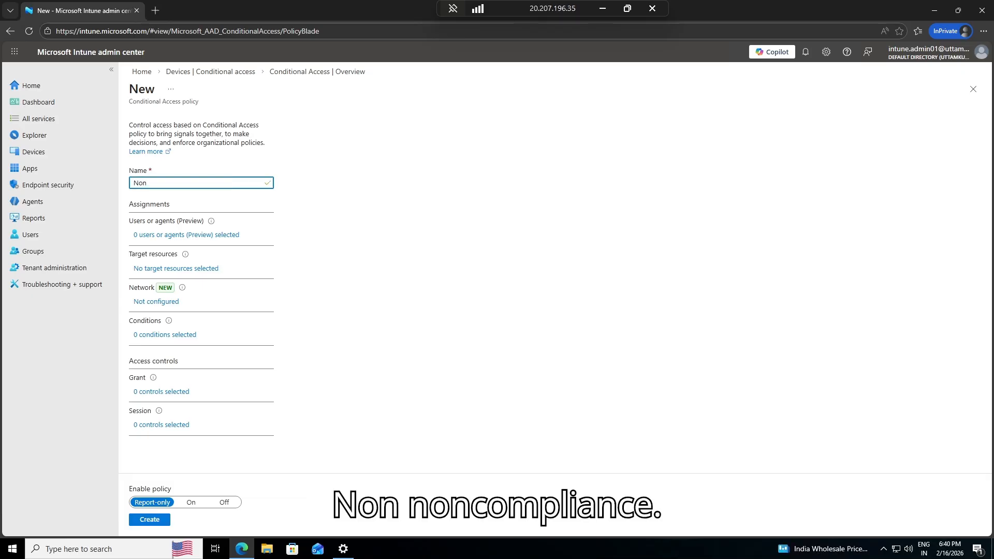
text(Comp)
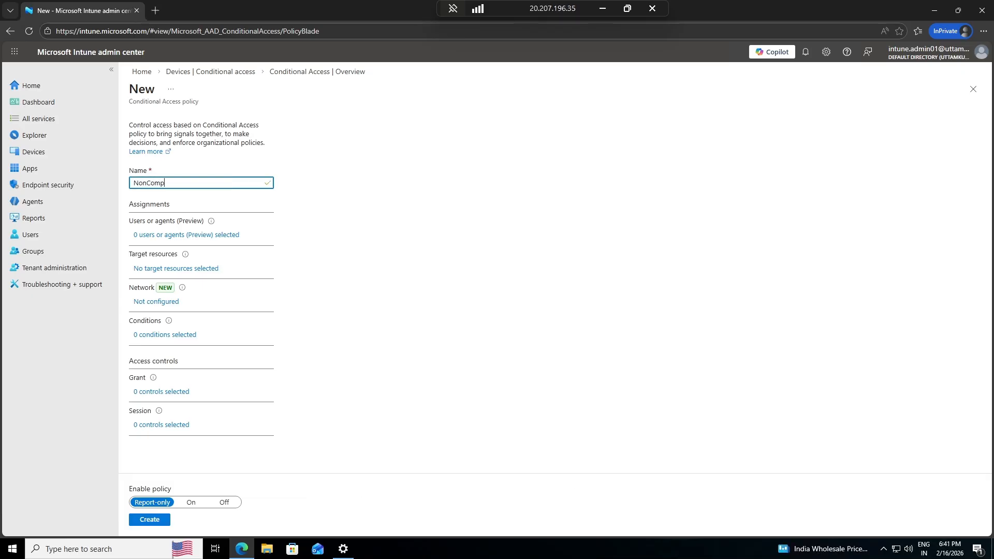
text(-CA)
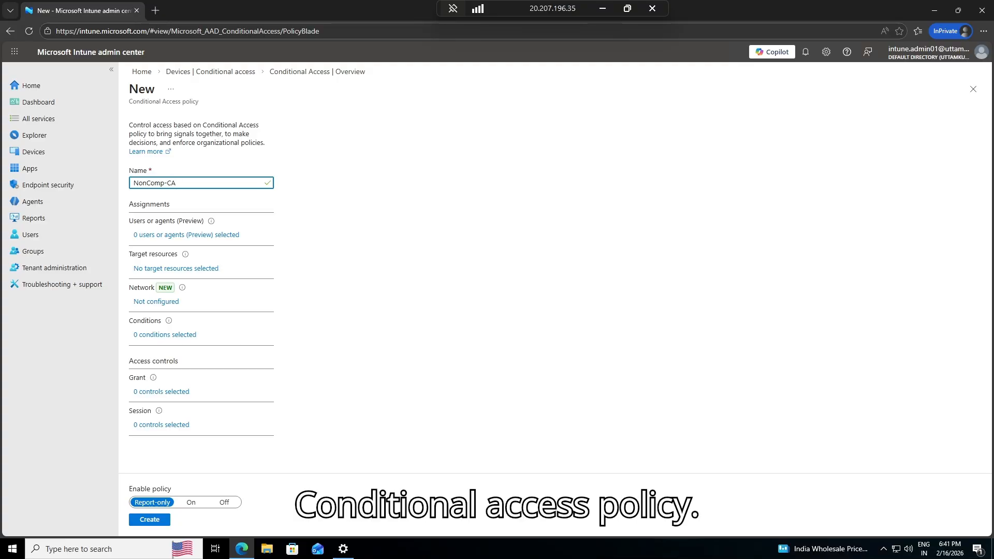
text(-P)
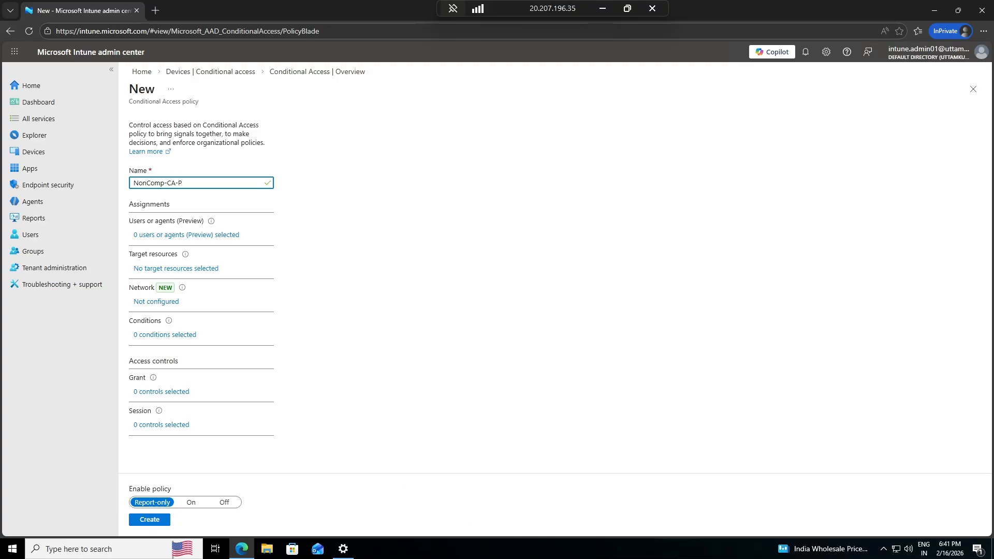
text(ool)
text(licy)
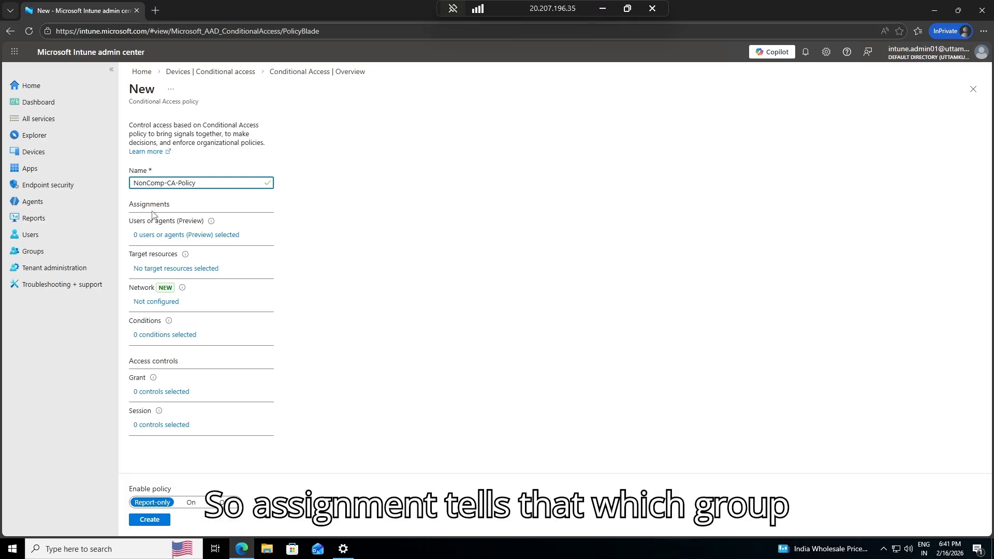
mouse_move(210, 223)
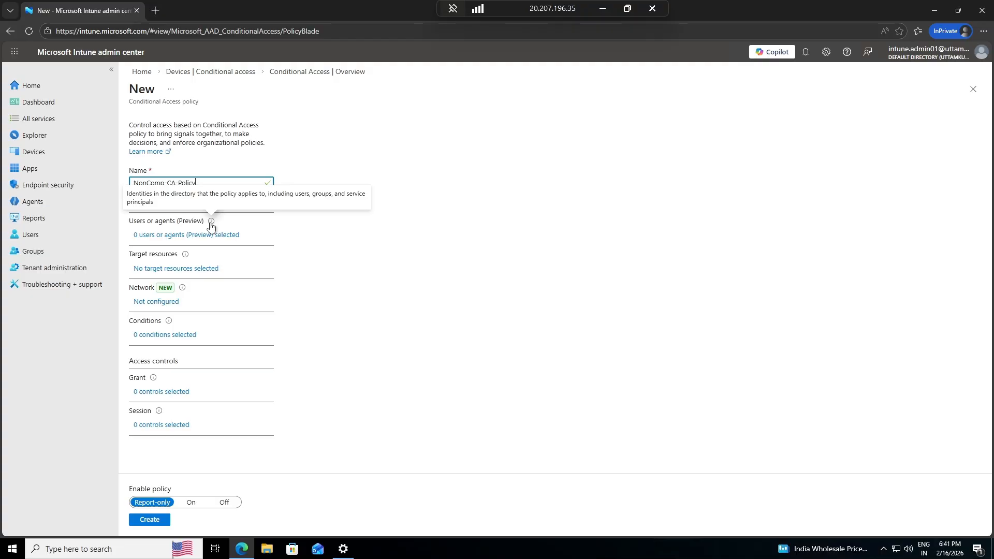
Under Users and groups, include only the Intune admin user account in NonComp-CA-Policy
click(191, 235)
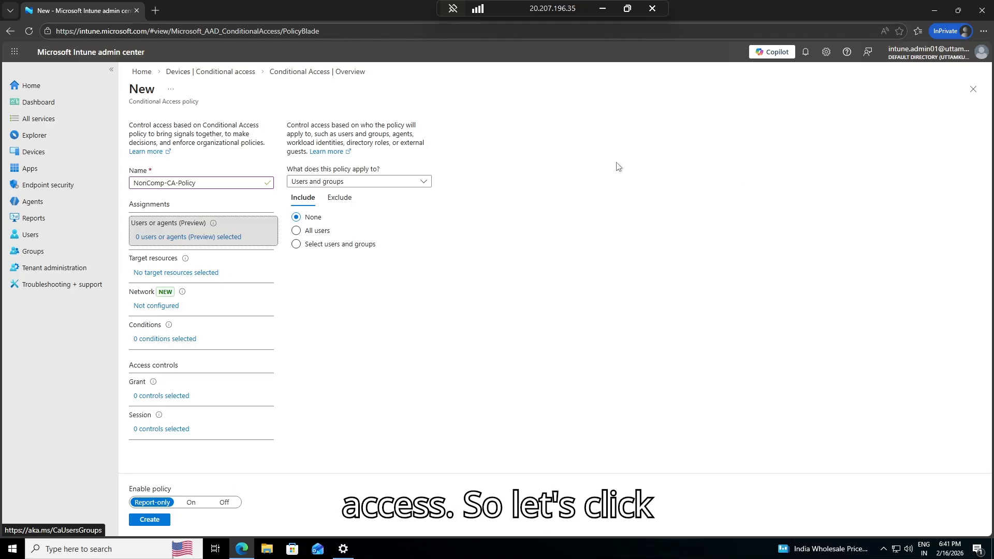
click(310, 249)
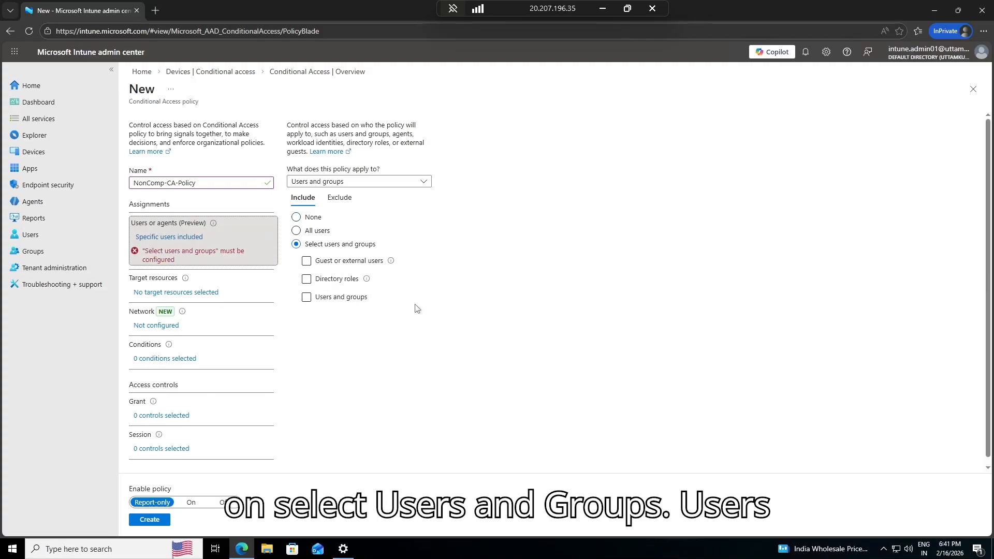
click(349, 299)
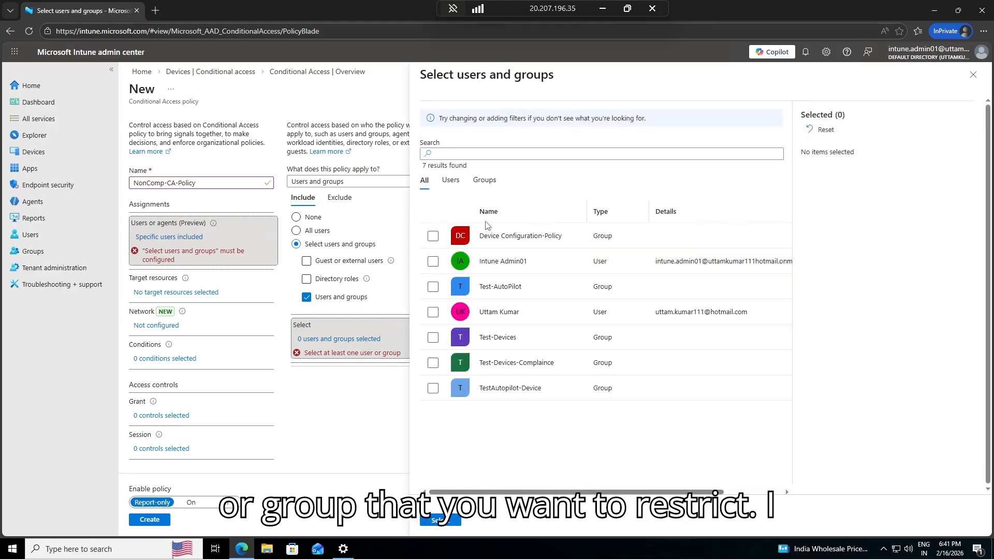
click(452, 182)
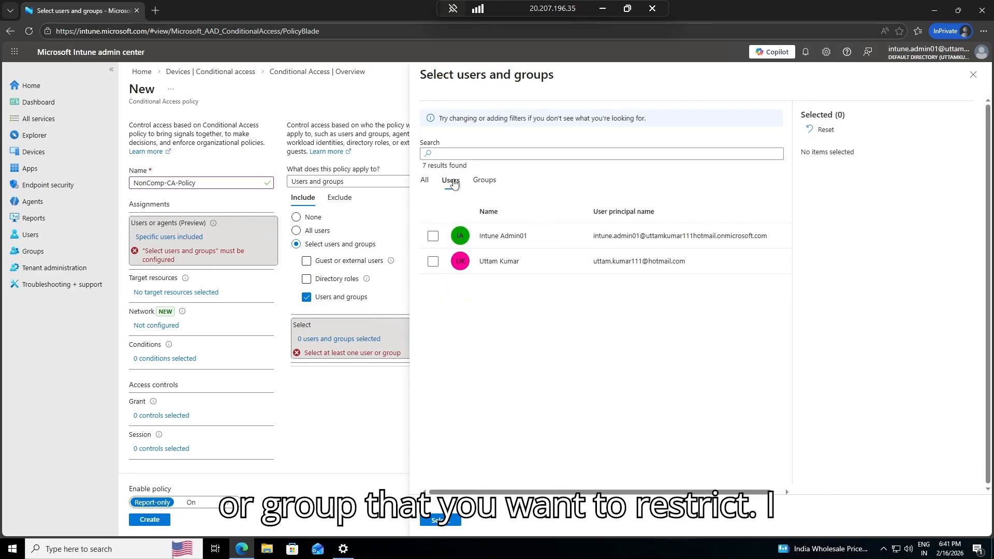
click(433, 236)
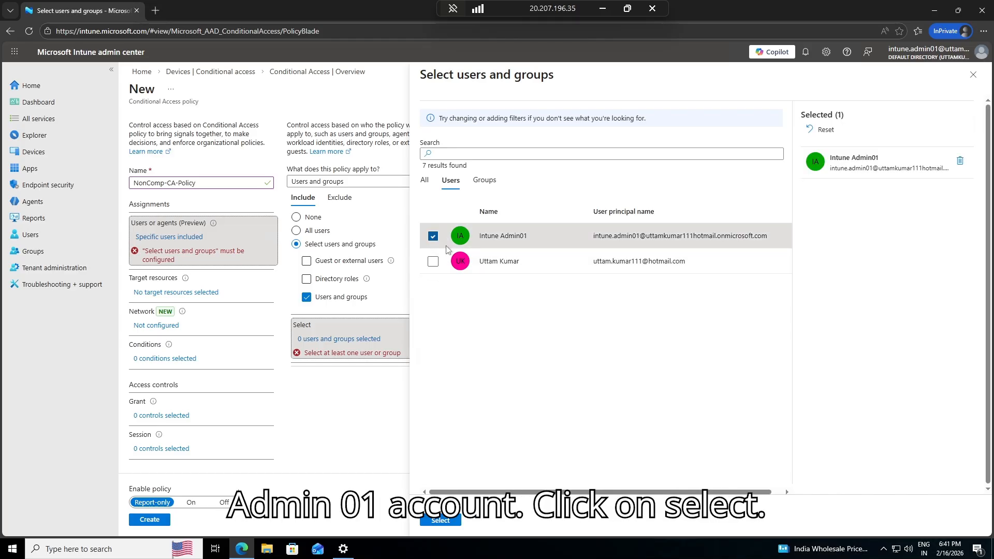
click(456, 521)
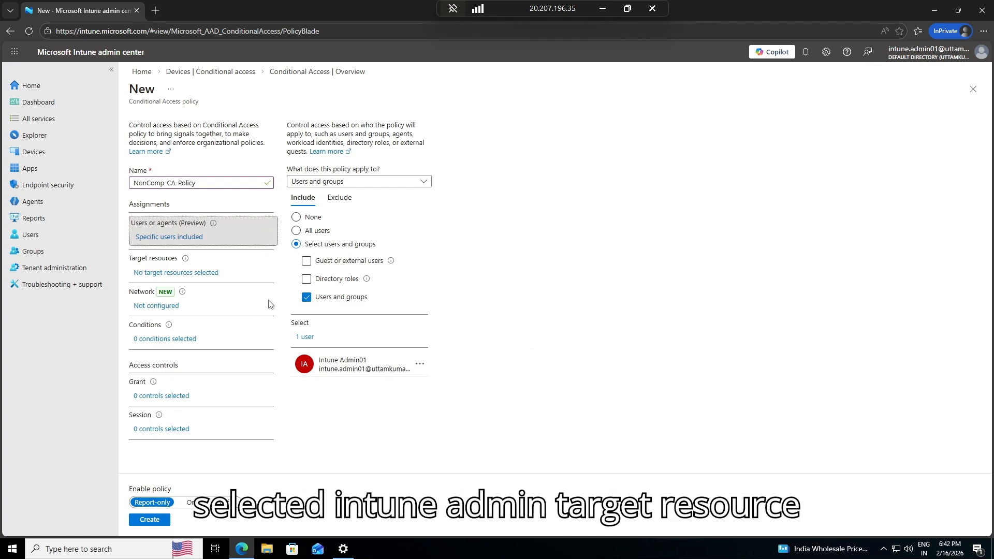
Select specific resources and tick only Microsoft Admin Portals as the policy's target
click(191, 272)
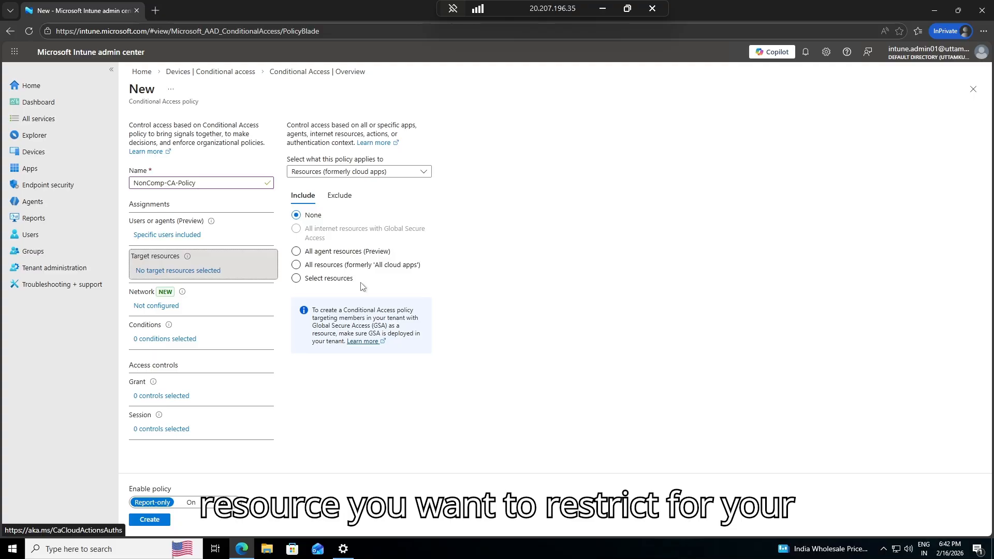
click(333, 279)
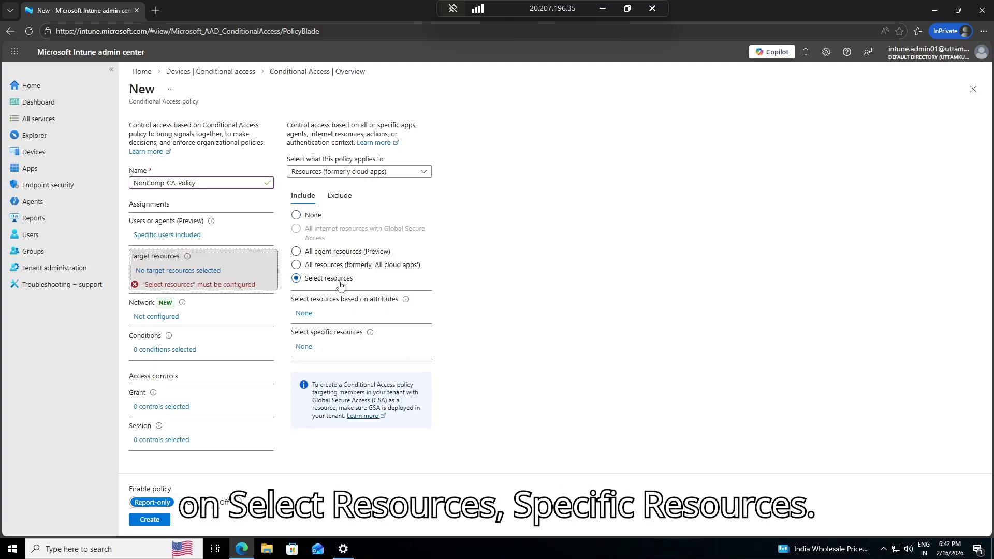
click(331, 351)
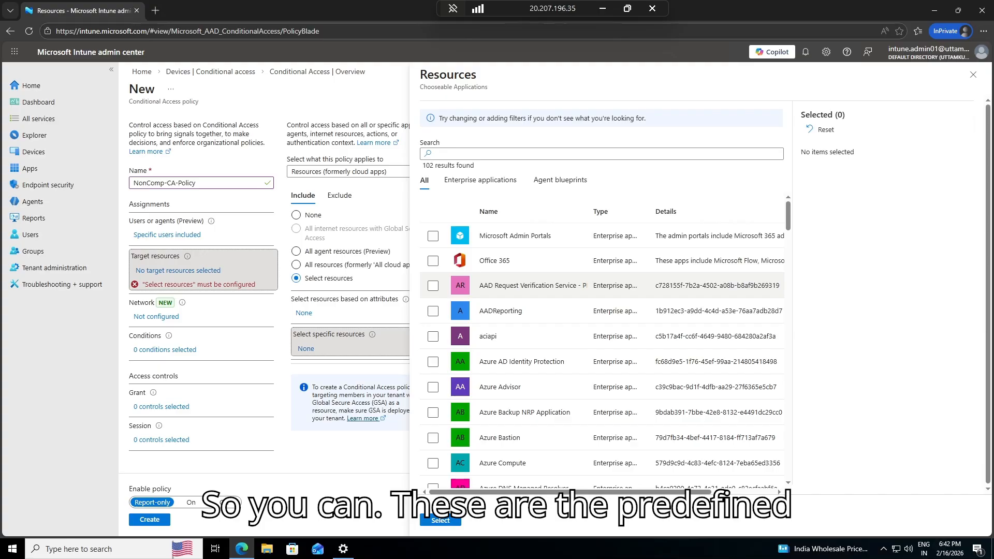
scroll(602, 286, down, 8)
scroll(602, 285, up, 8)
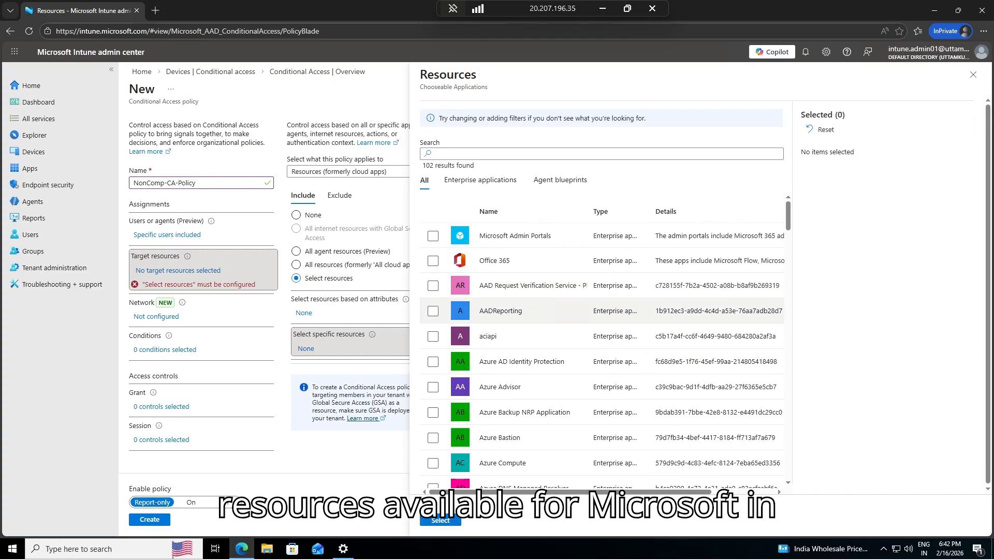
scroll(601, 310, down, 5)
scroll(601, 310, up, 5)
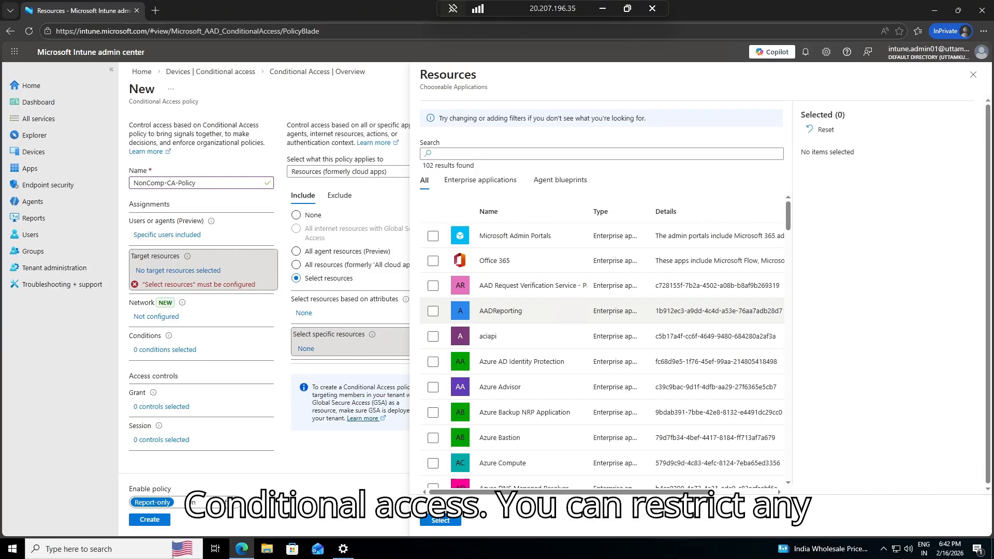
click(433, 236)
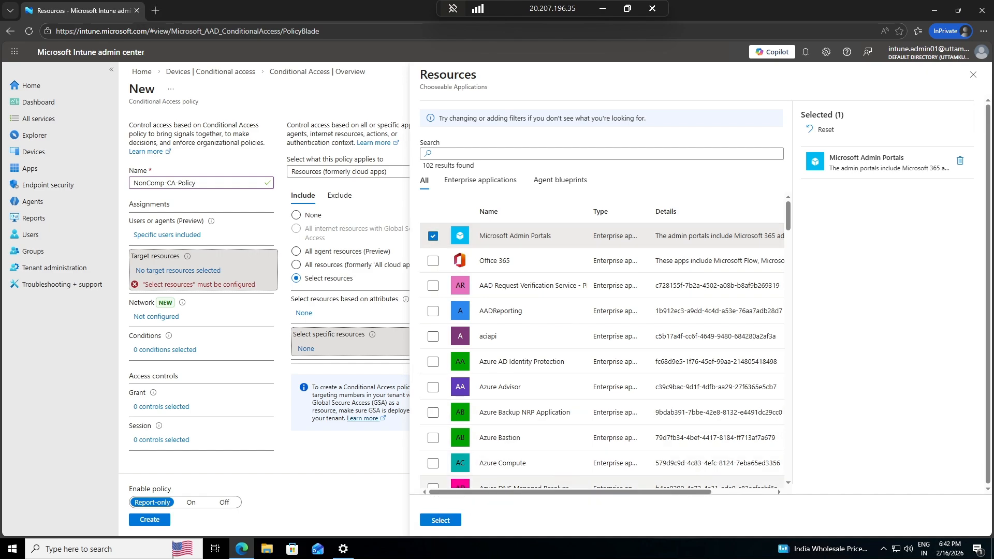
drag(543, 492, 618, 490)
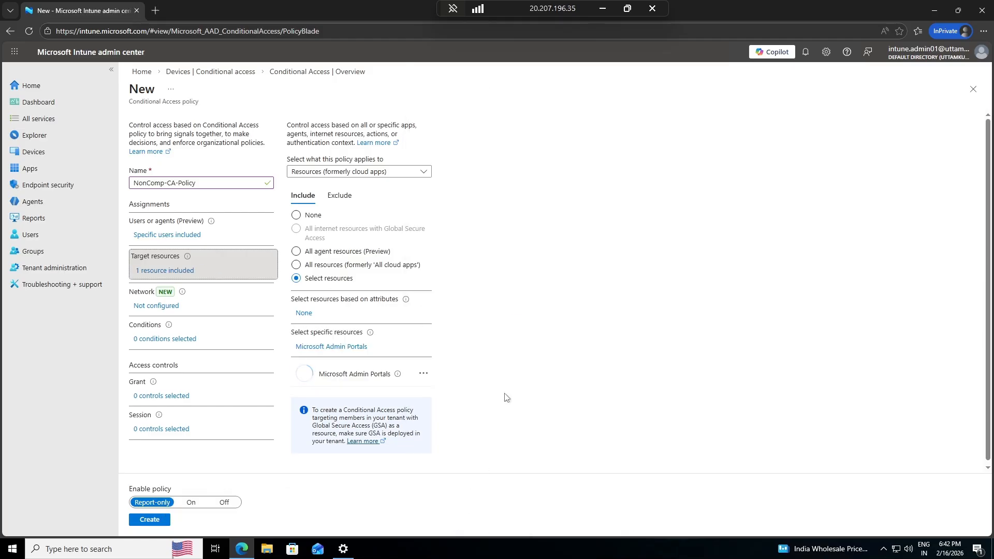
Confirm the Microsoft Admin Portals selection and leave the Network condition Not configured
click(449, 520)
click(158, 307)
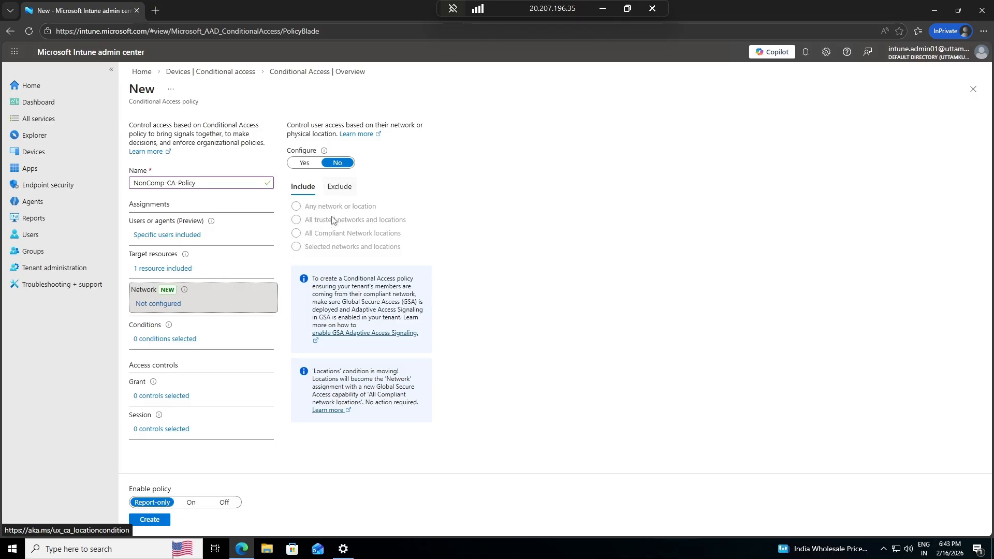
click(304, 163)
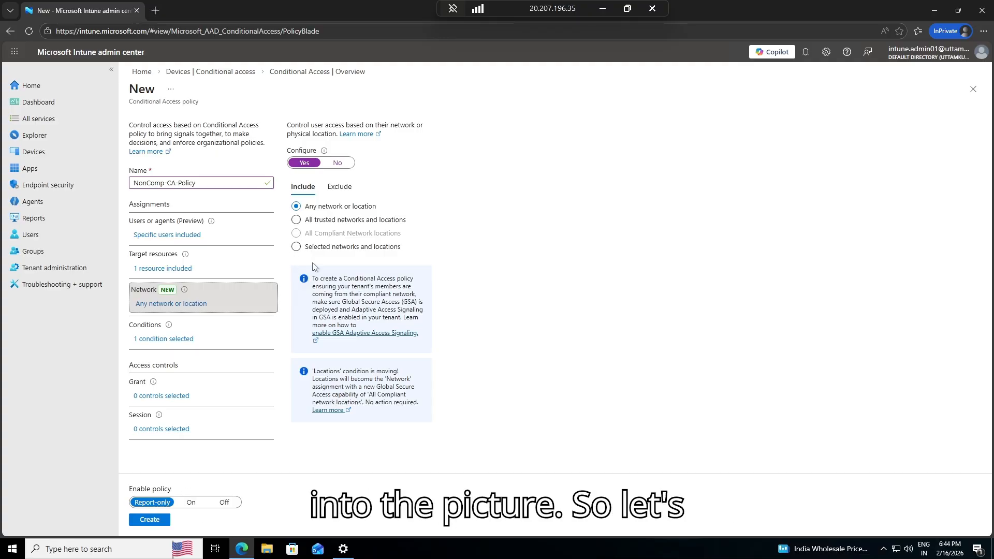
click(334, 164)
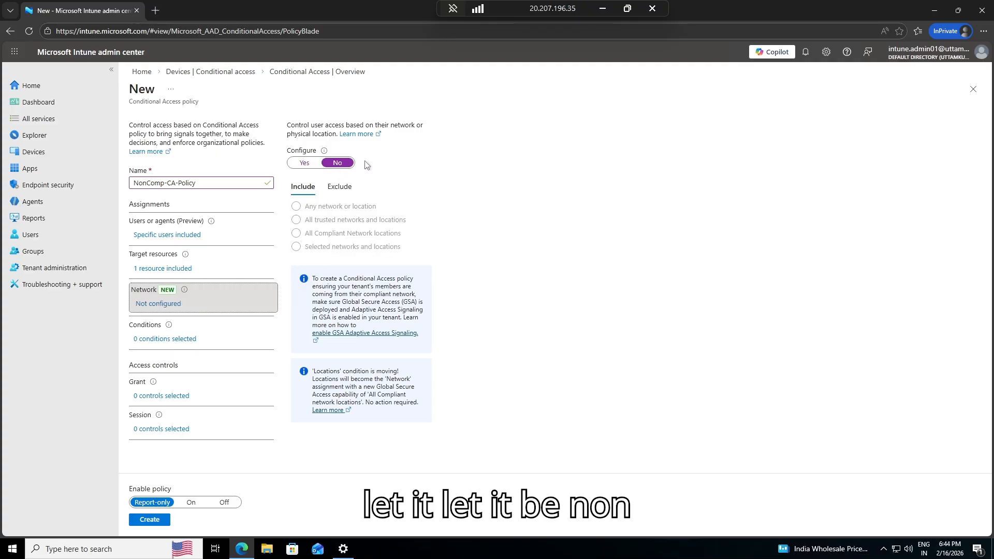
Open Conditions and set Filter for devices Configure to Yes
click(163, 340)
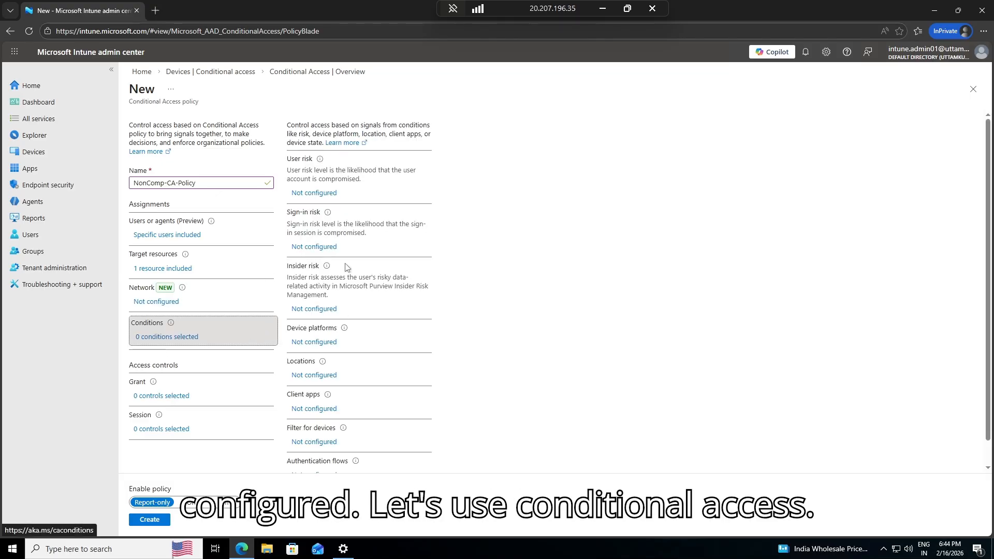
scroll(421, 289, down, 1)
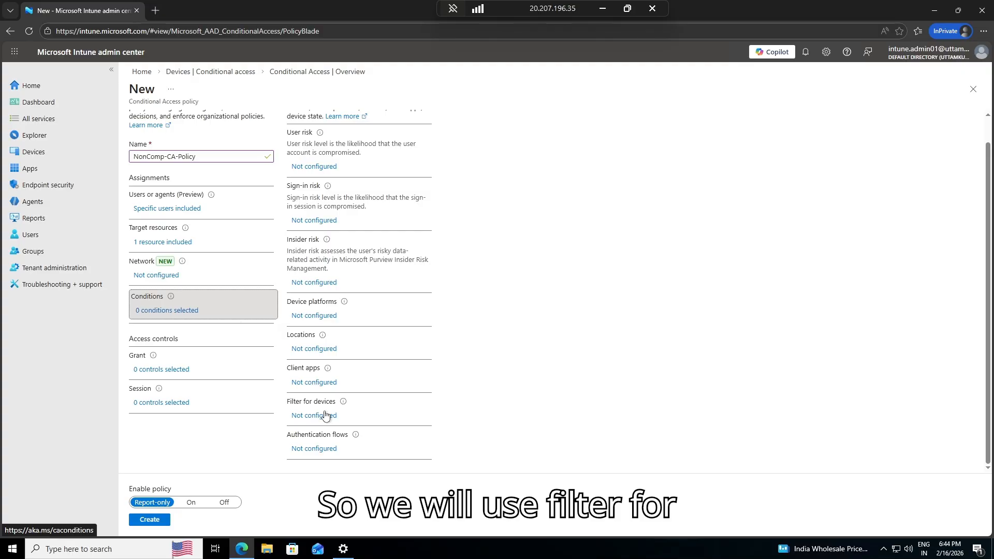
click(377, 408)
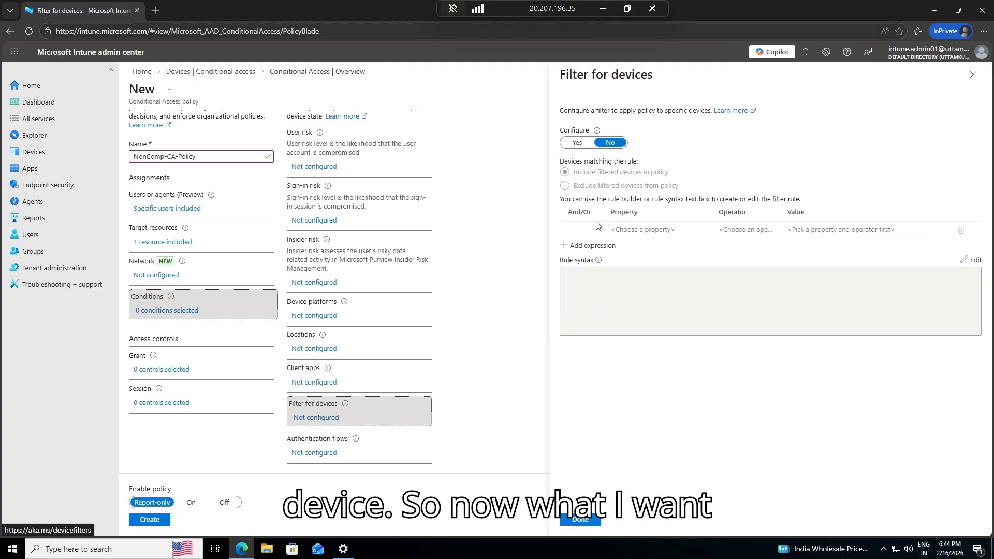
click(578, 145)
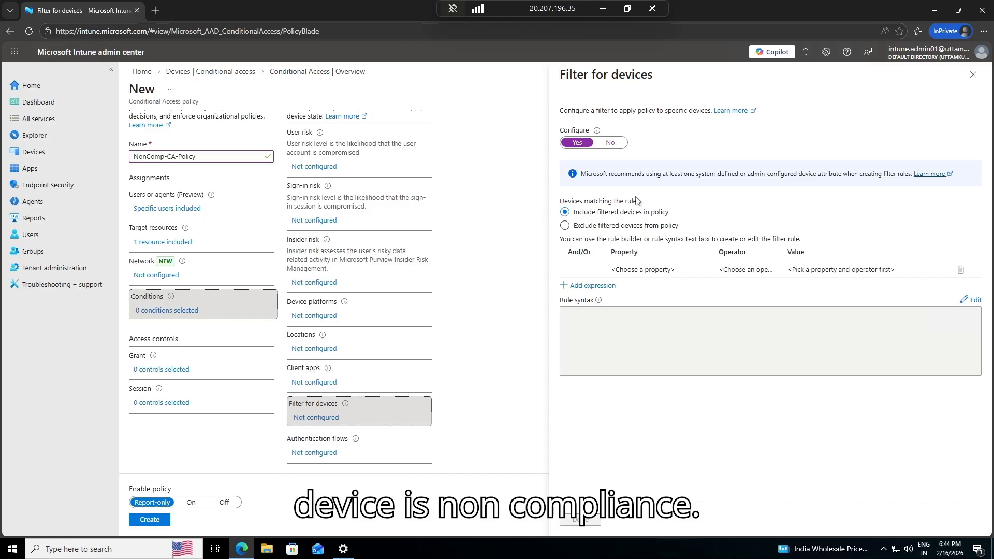
Build and save the device filter rule IsCompliant Equals False, keeping the edits
click(650, 270)
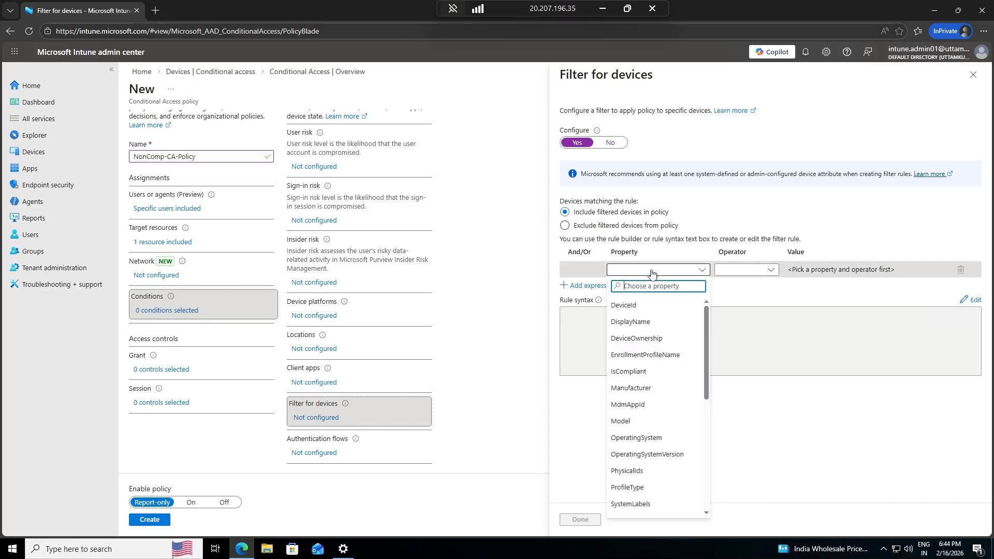
text(is)
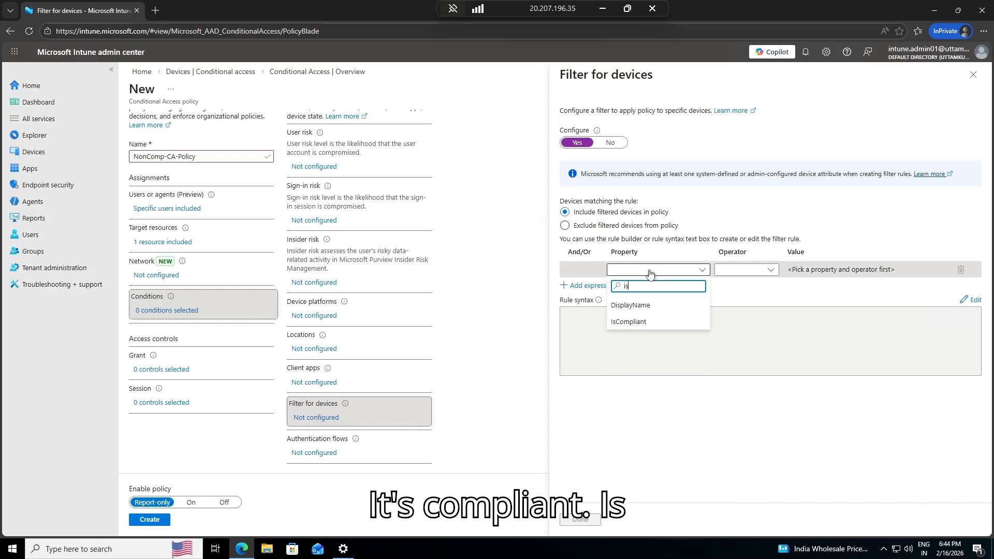
click(630, 322)
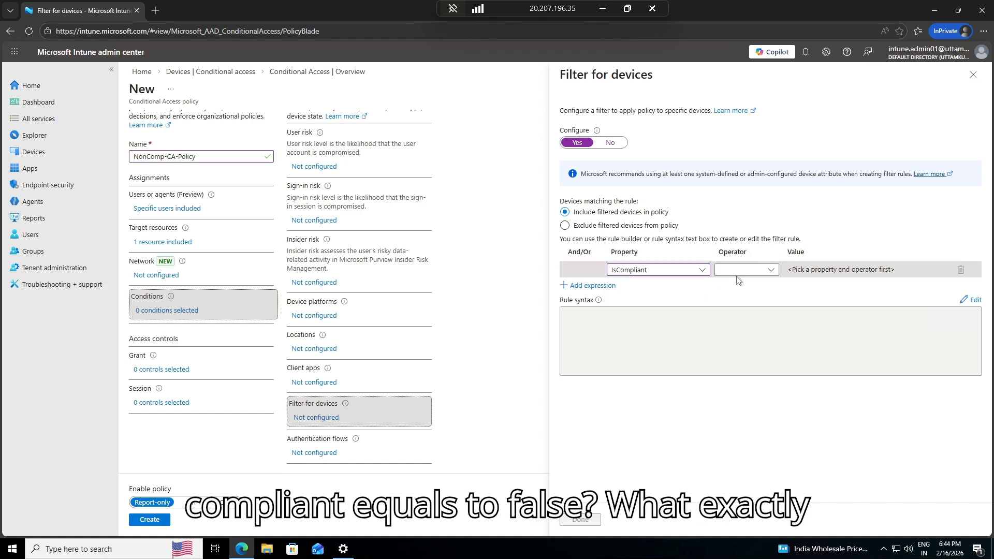
click(744, 270)
click(741, 288)
click(815, 269)
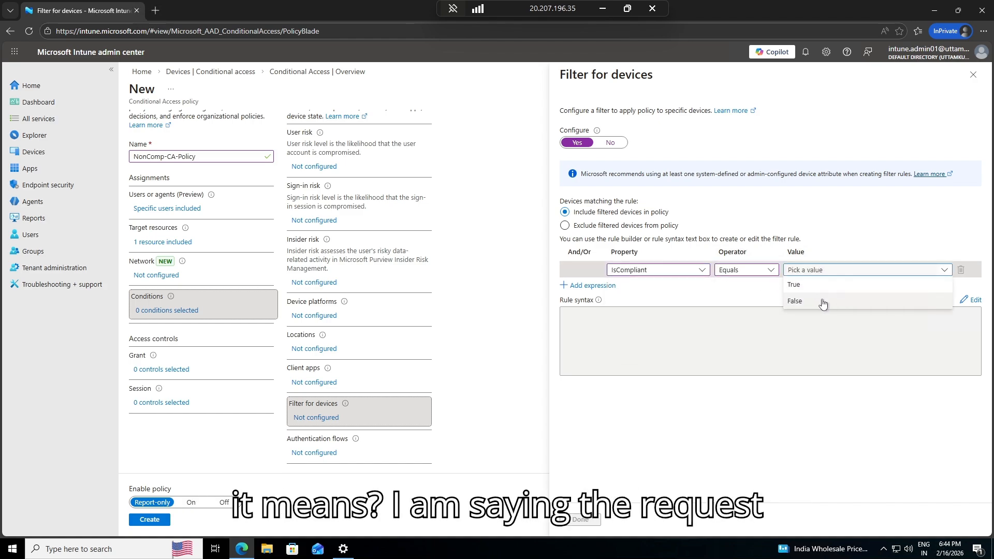
click(816, 305)
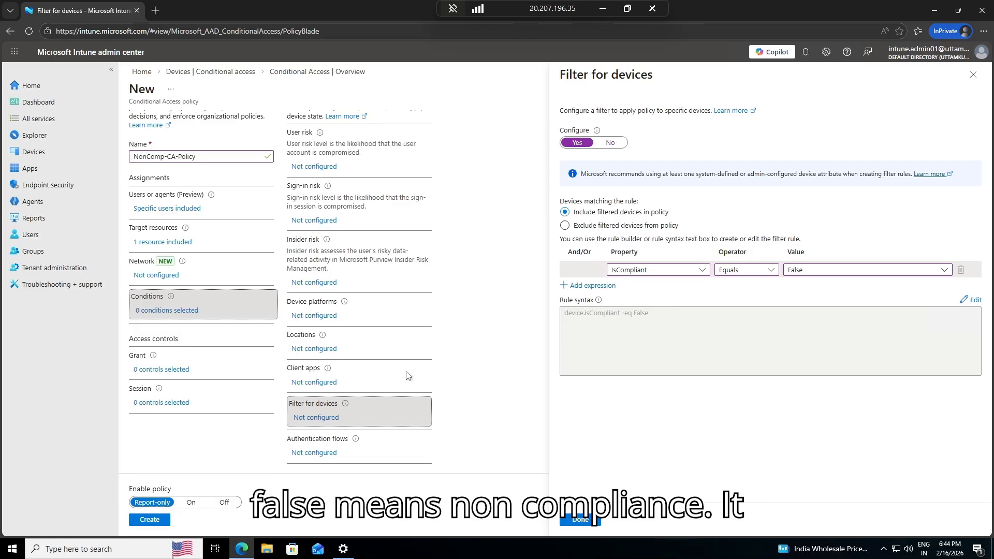
click(164, 370)
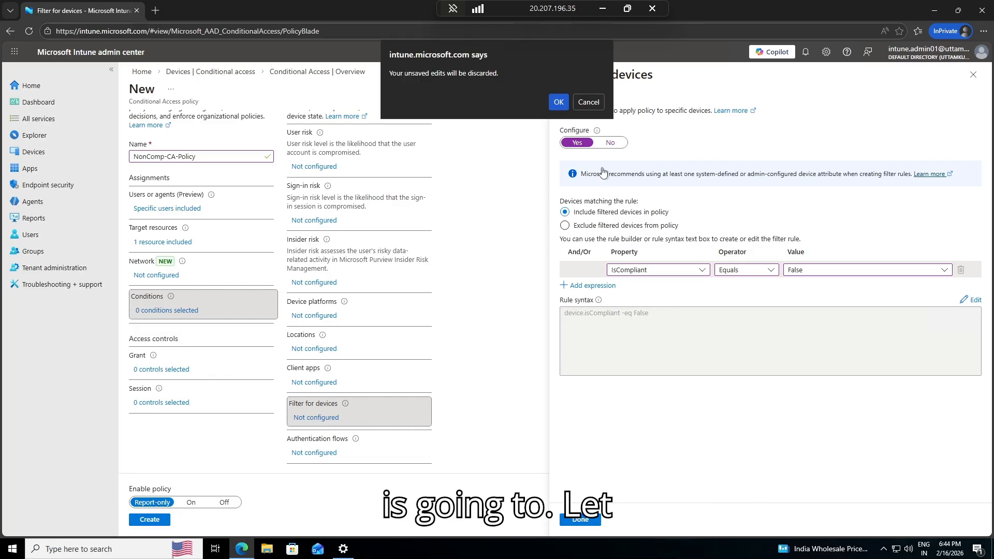
click(586, 101)
click(590, 520)
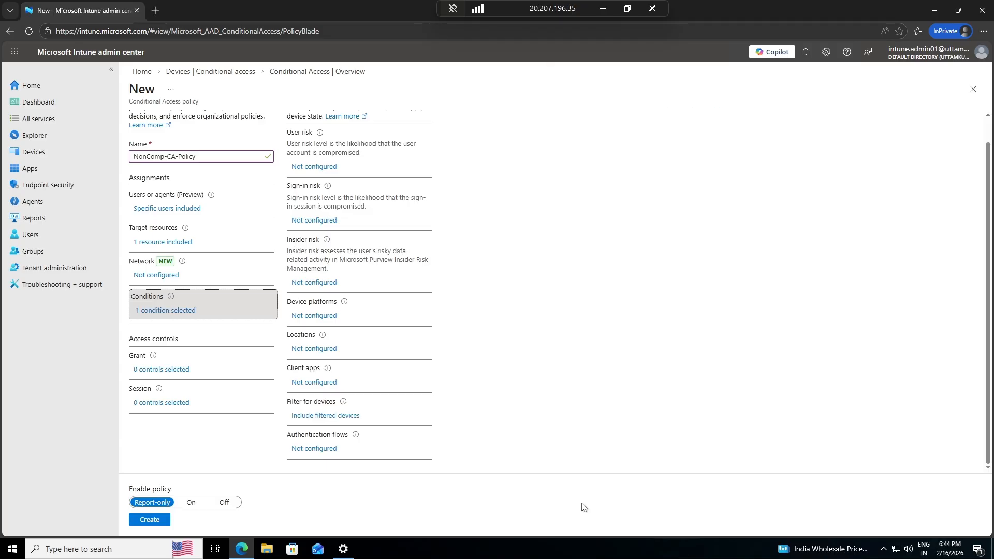
Choose Block access as the policy's grant control
click(184, 370)
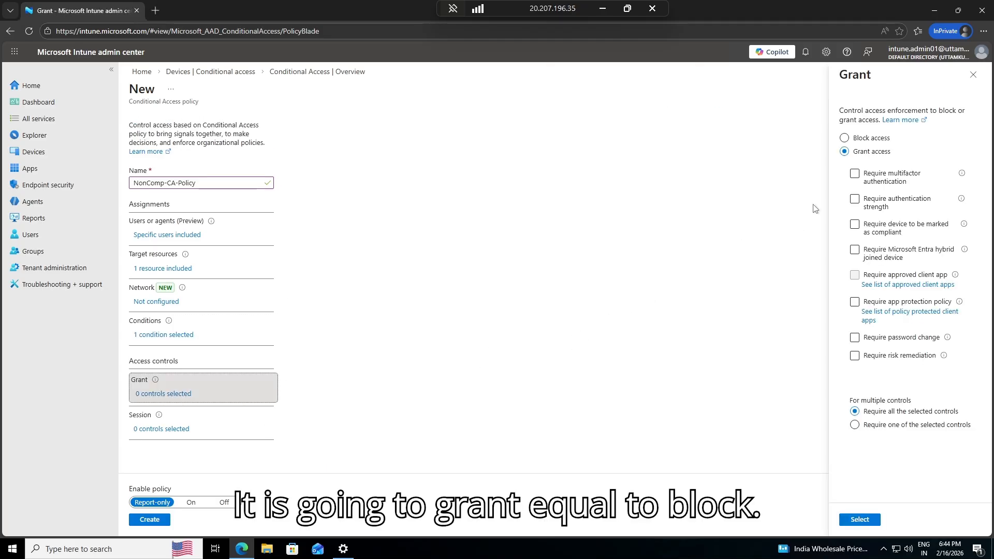
click(860, 138)
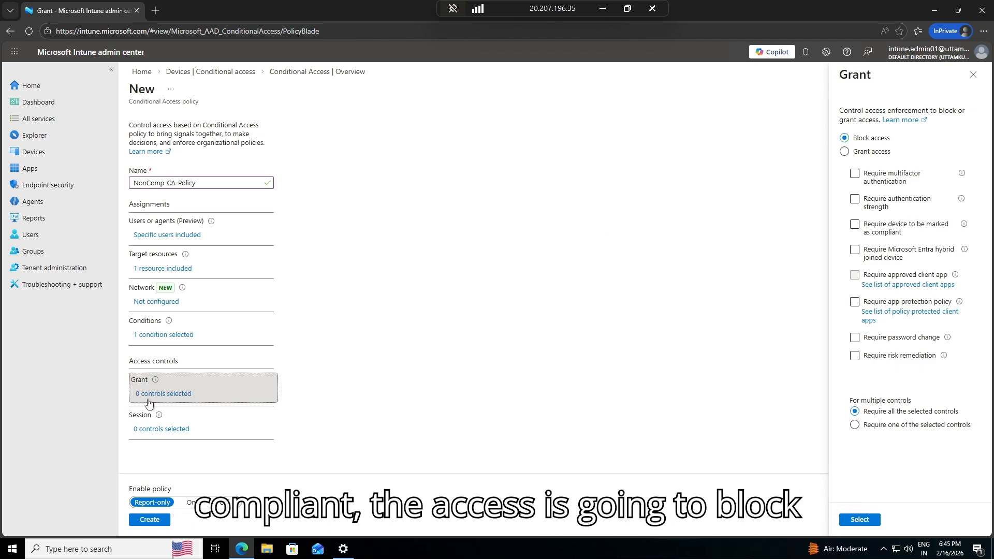
click(855, 225)
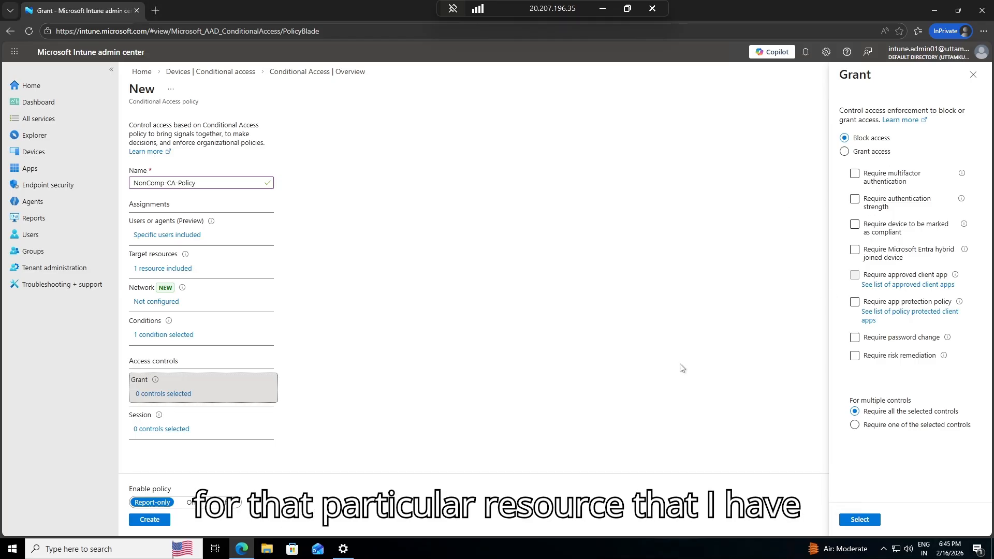
click(860, 520)
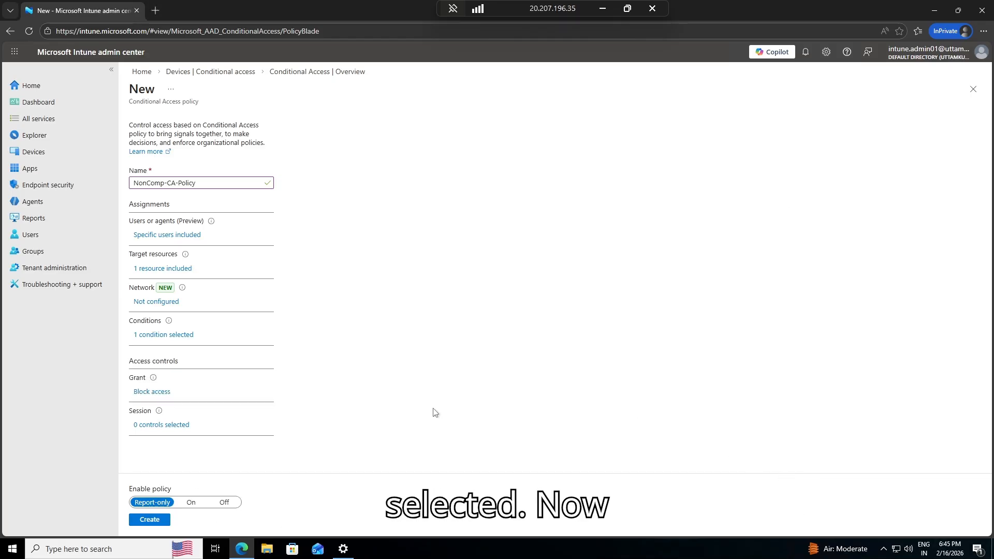
Set Enable policy to On and create NonComp-CA-Policy
click(191, 502)
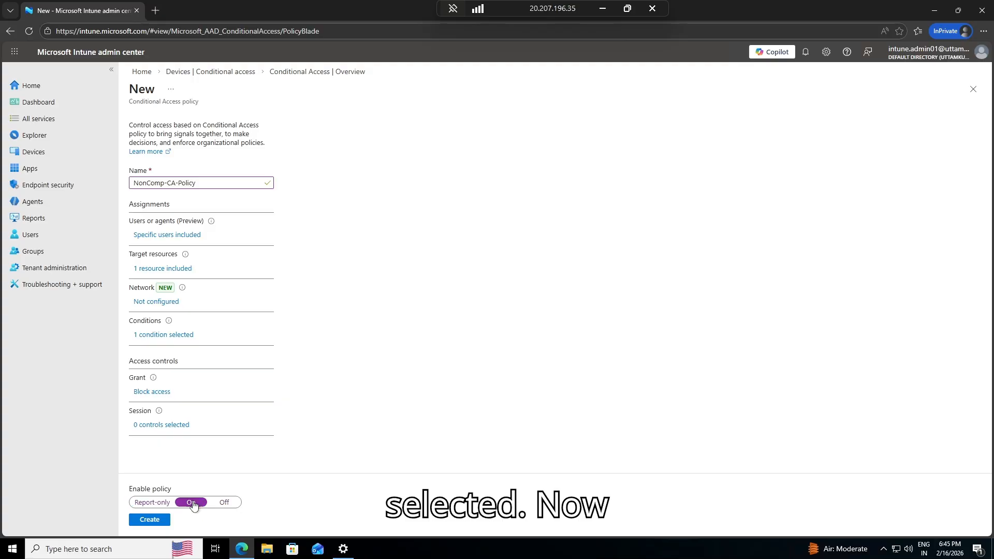
click(153, 520)
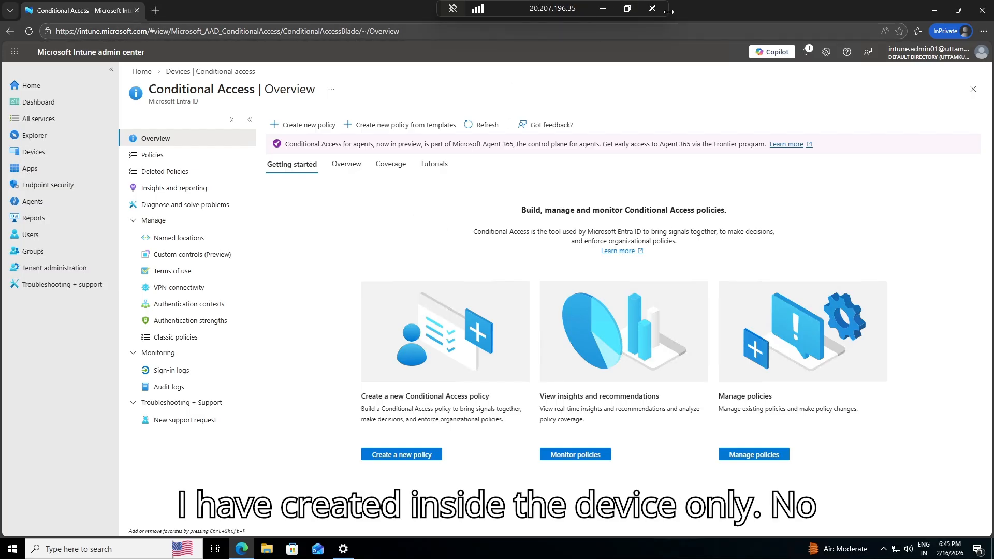
Retry loading the admin center in the VM's browser, then minimize the Remote Desktop session
click(933, 11)
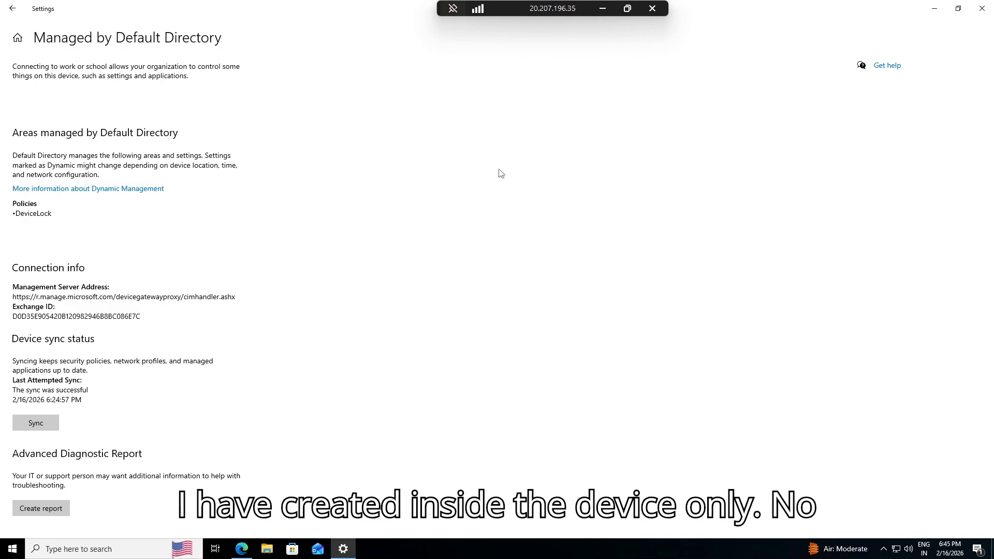
click(242, 548)
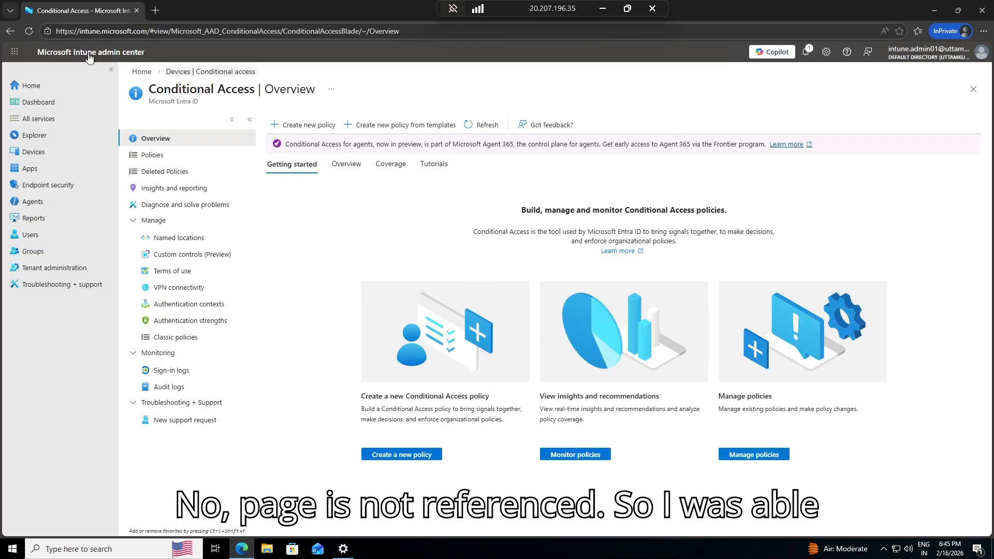
key(F5)
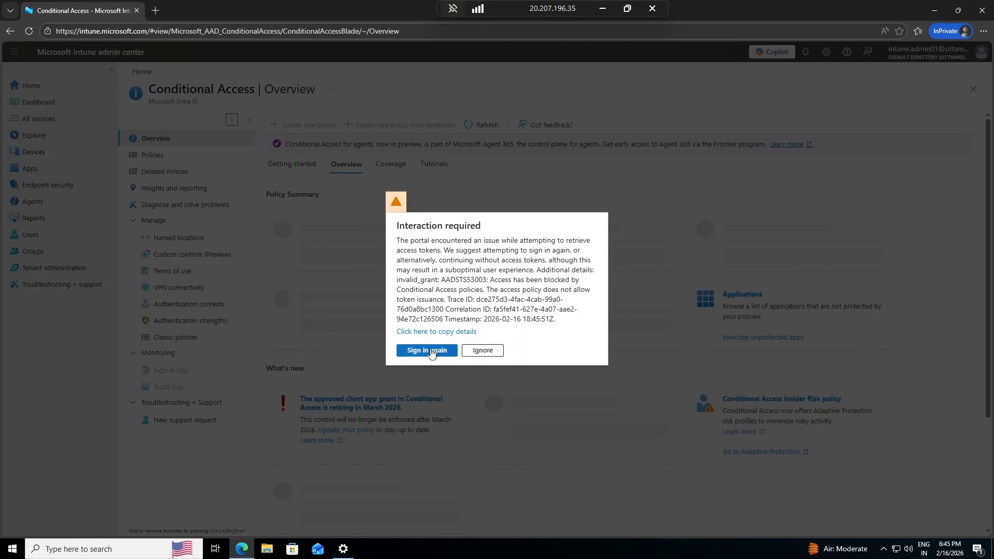
click(430, 350)
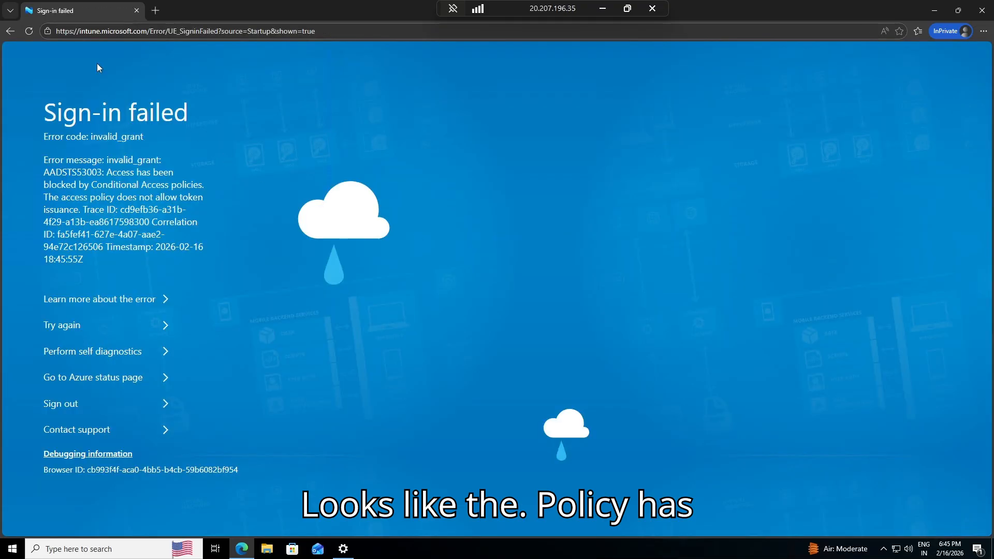
click(11, 32)
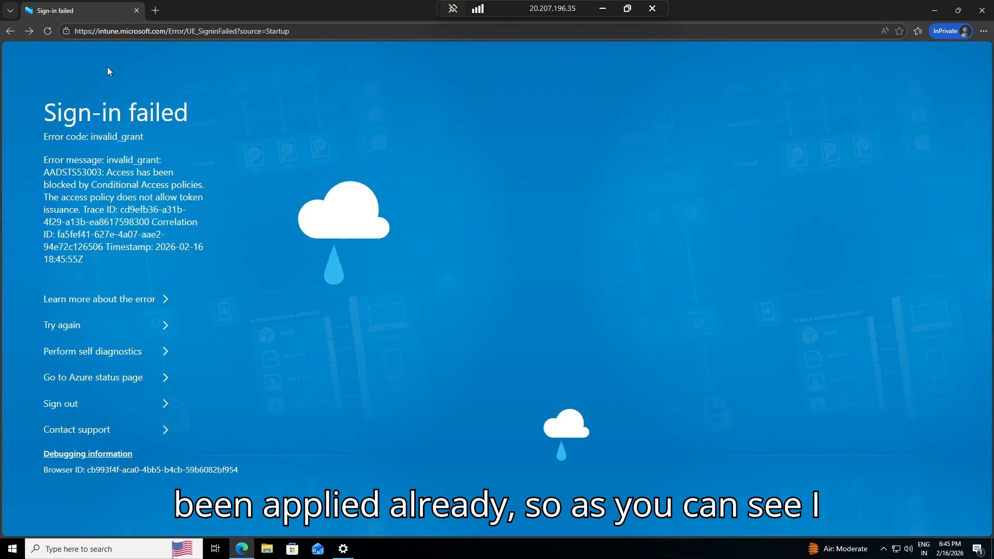
click(15, 32)
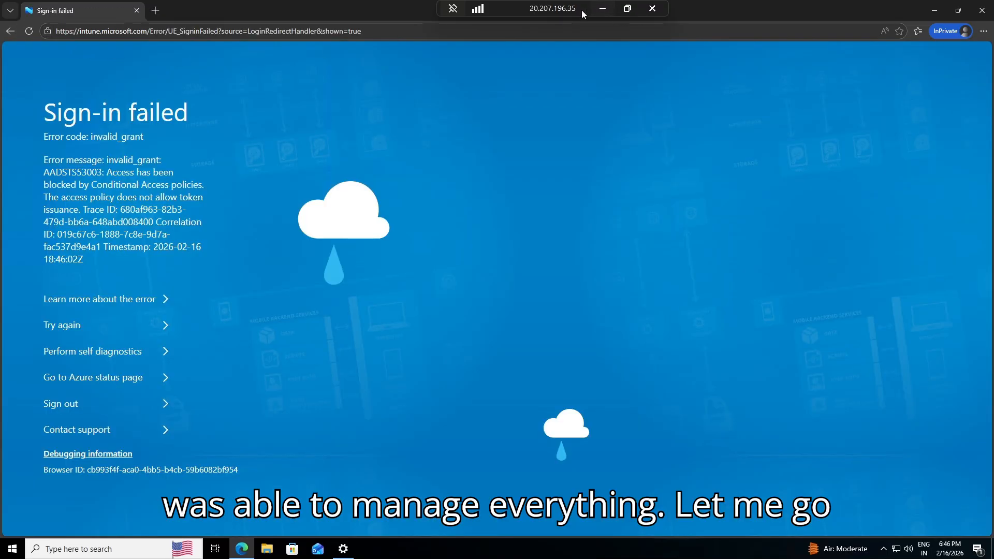
click(602, 8)
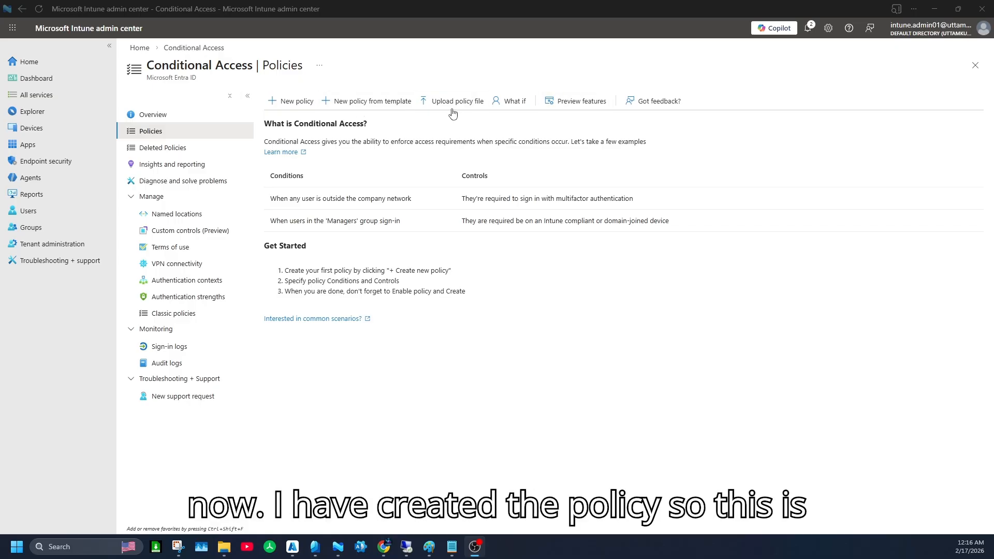
Go Home > Devices > Conditional access > Policies and open NonComp-CA-Policy
click(208, 50)
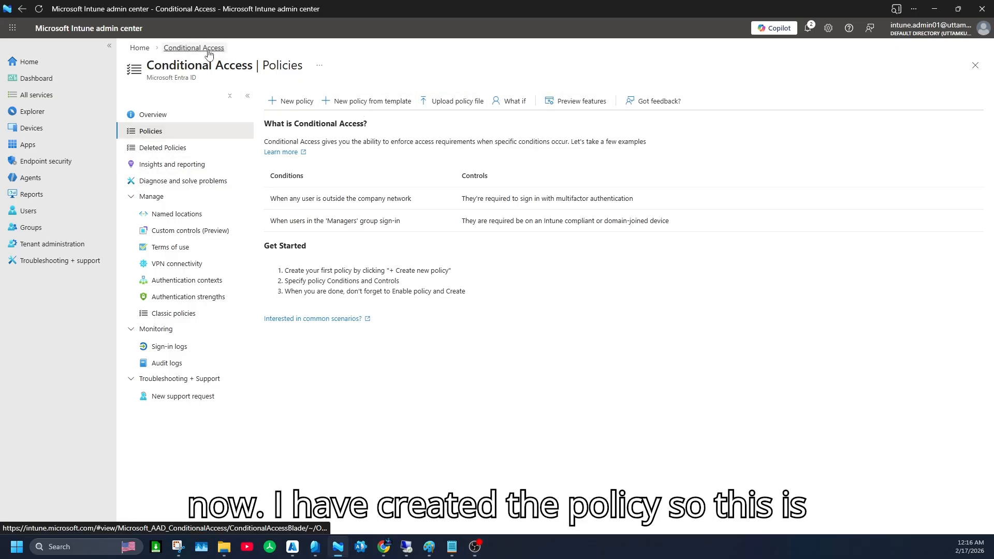
click(139, 48)
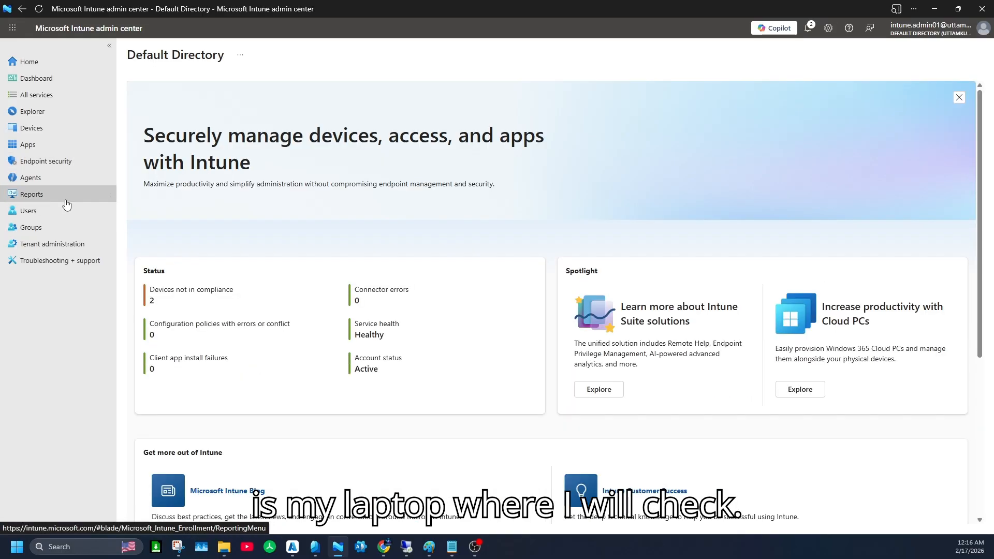
click(36, 227)
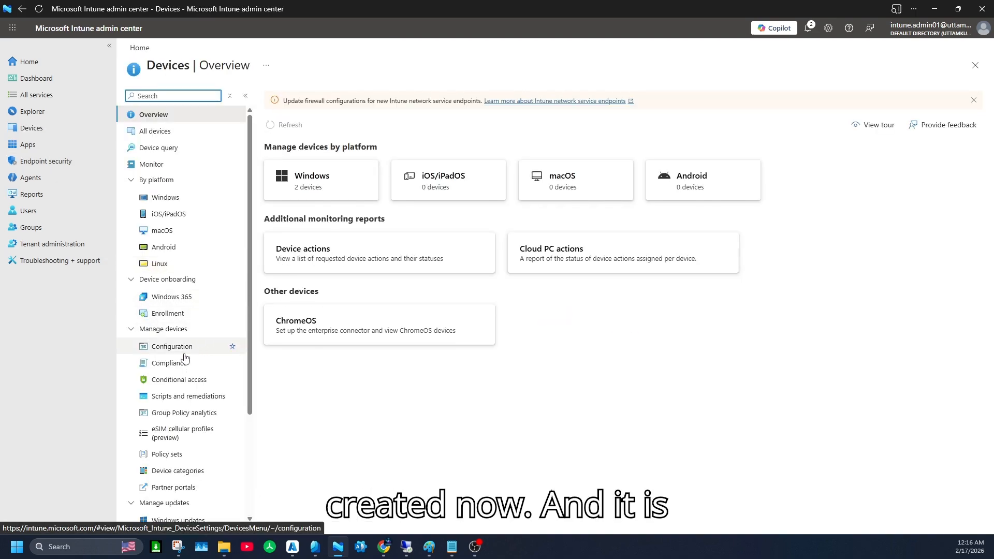
click(203, 381)
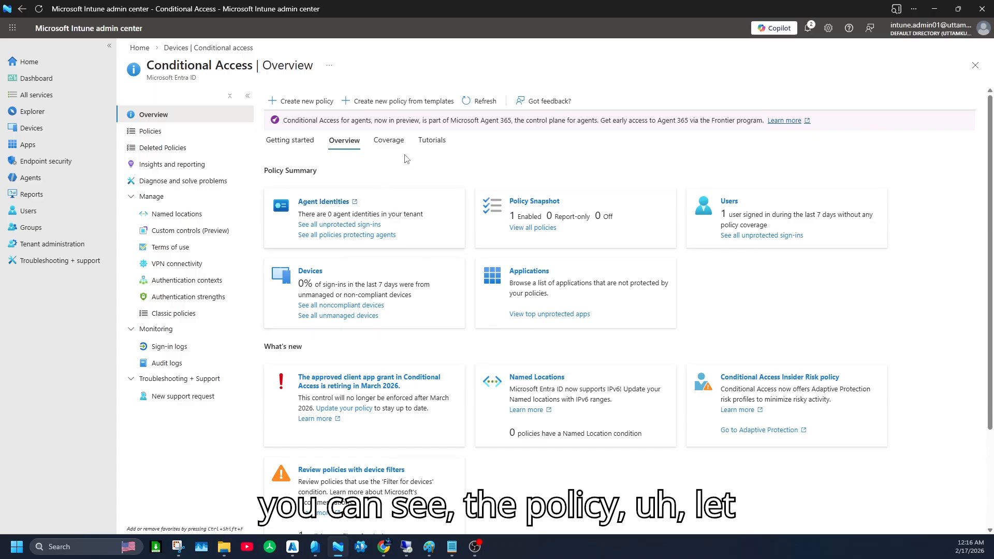
click(151, 132)
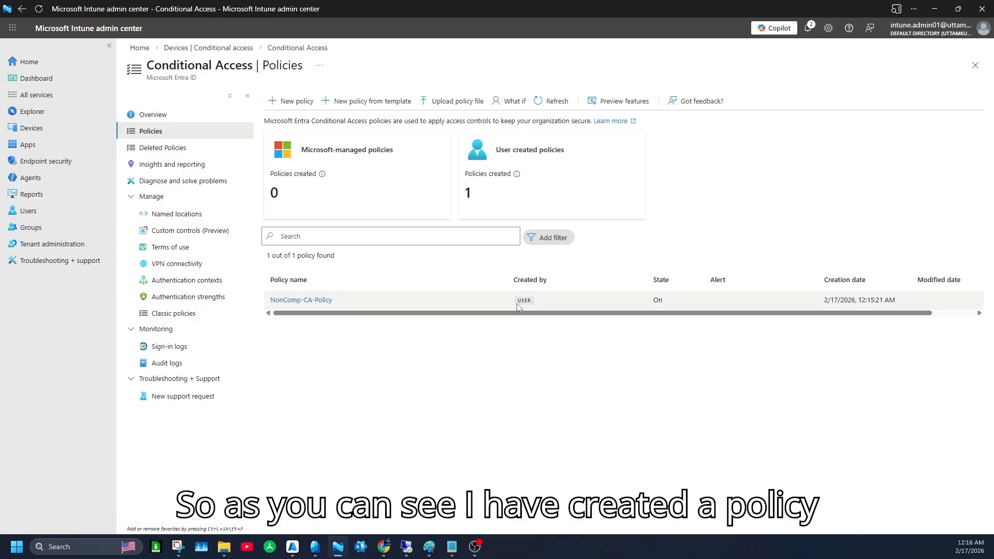
click(321, 300)
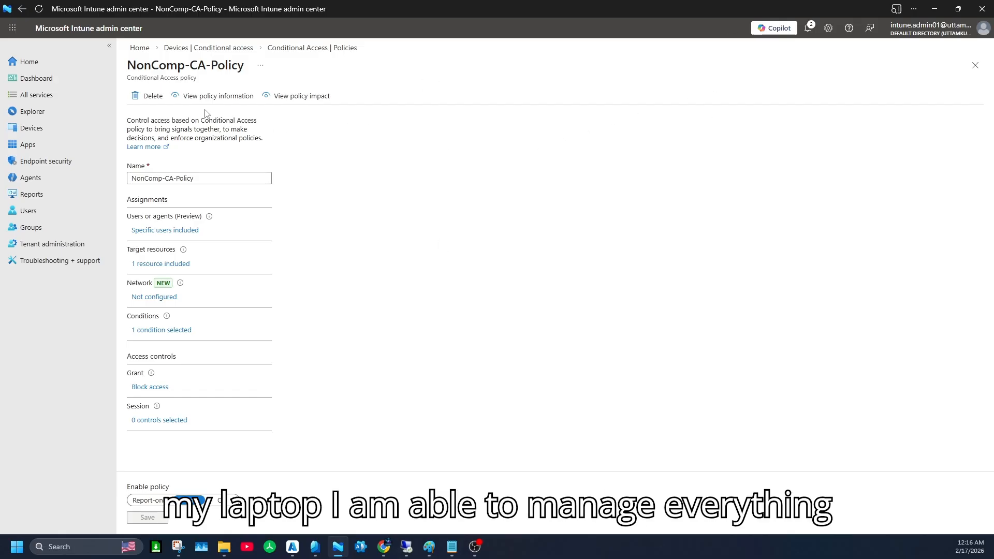
Briefly switch to the VM1 session, then return and open the Intune Devices overview
mouse_move(407, 546)
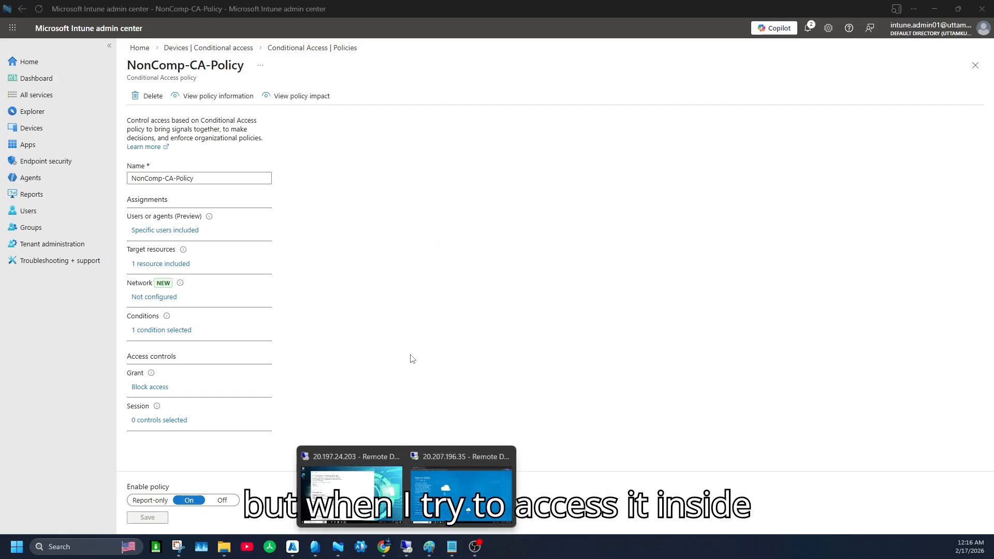
click(428, 450)
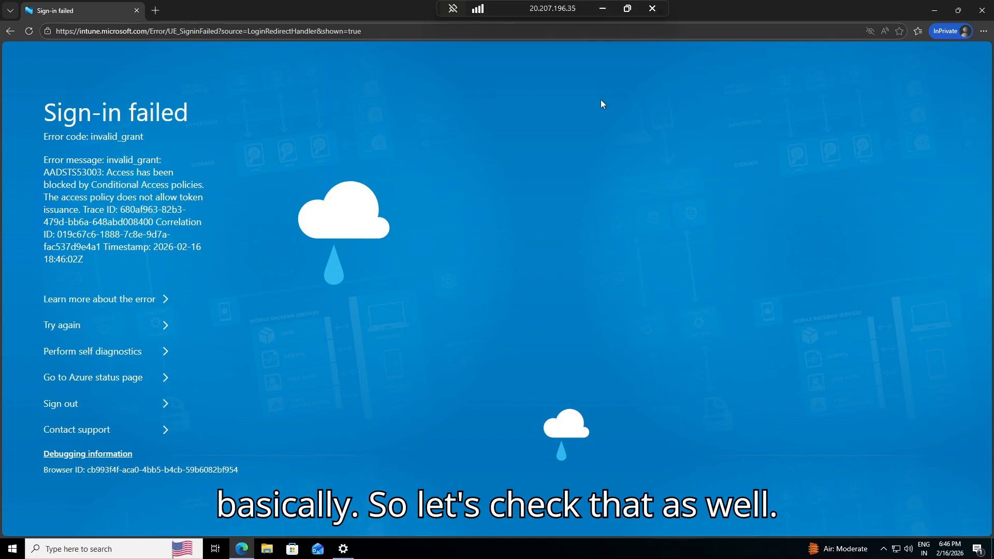
click(602, 8)
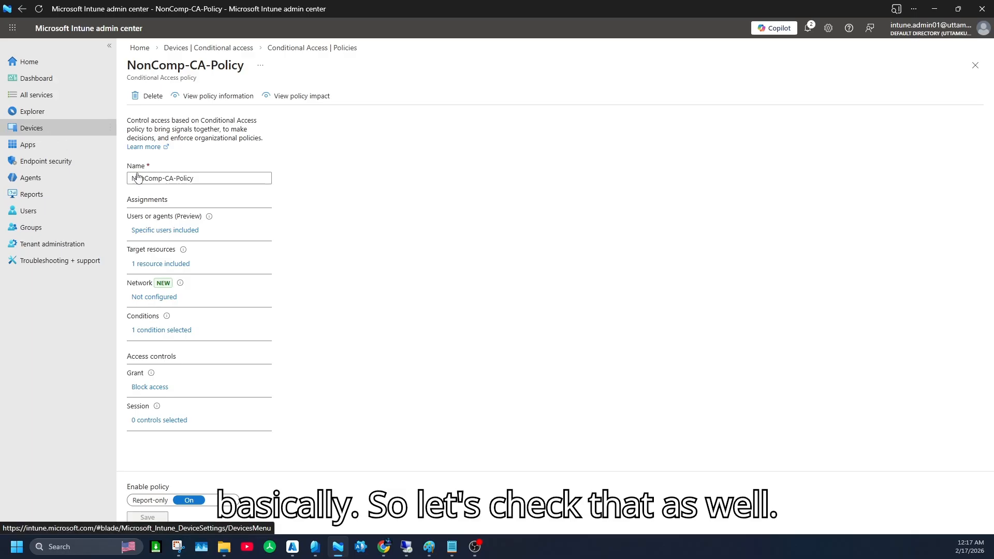
click(31, 128)
On VM1, run hostname in Command Prompt to confirm Uttam-Win10-VM1, then minimize the session
mouse_move(414, 549)
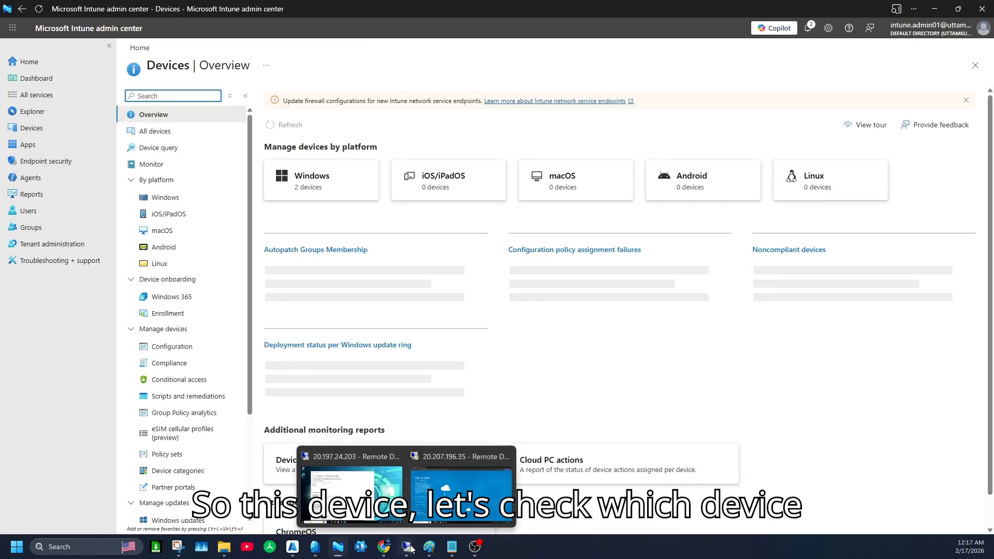
click(459, 475)
click(12, 552)
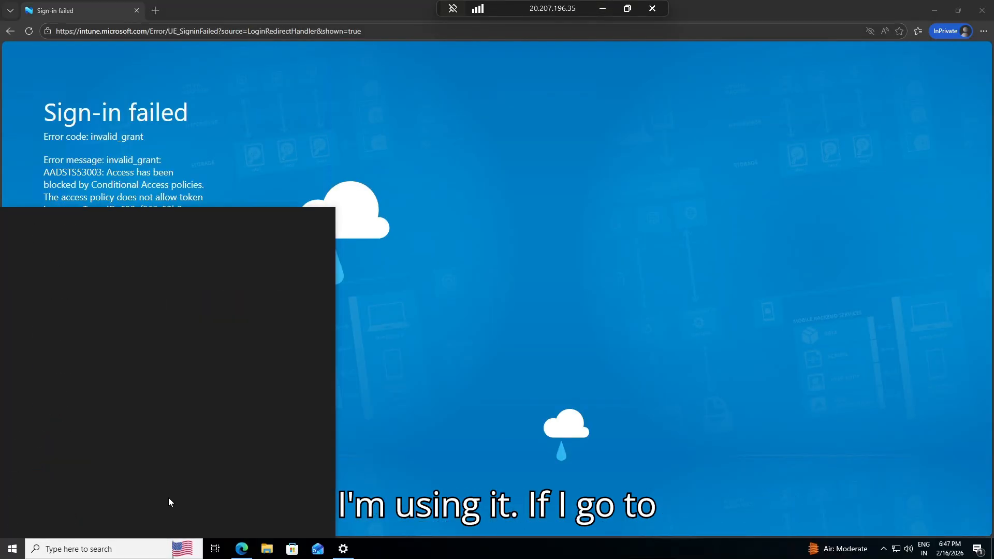
text(cmd)
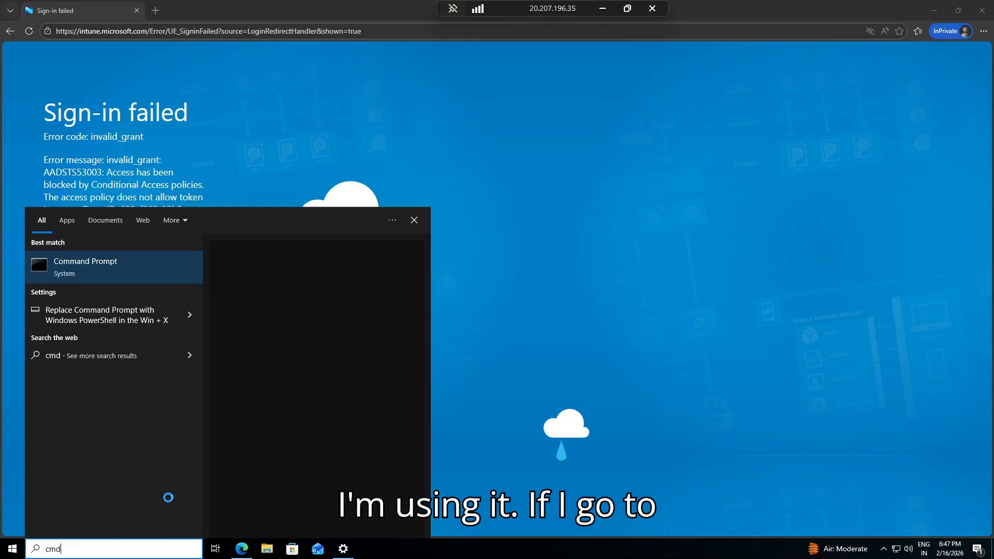
key(ctrl+shift+Return)
text(hostna)
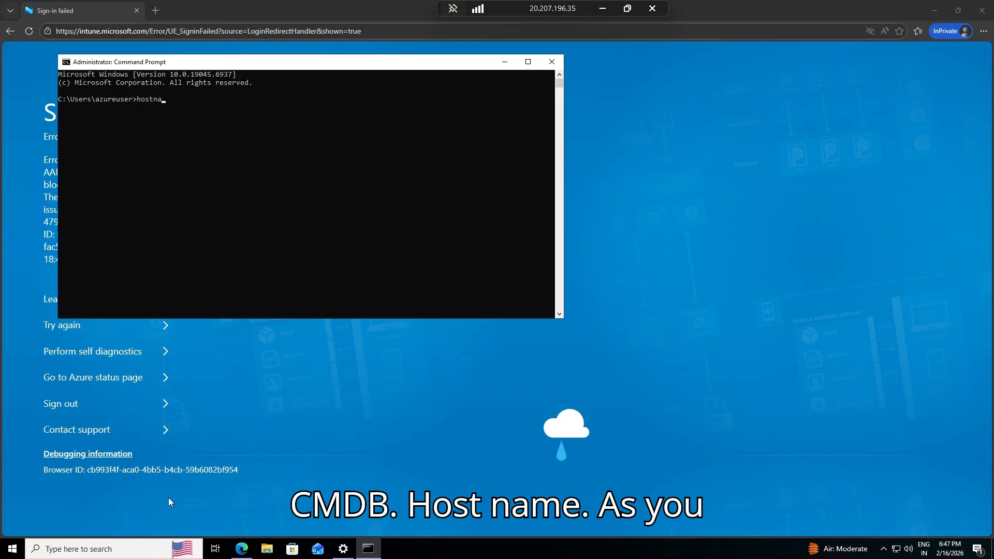
text(me)
key(Return)
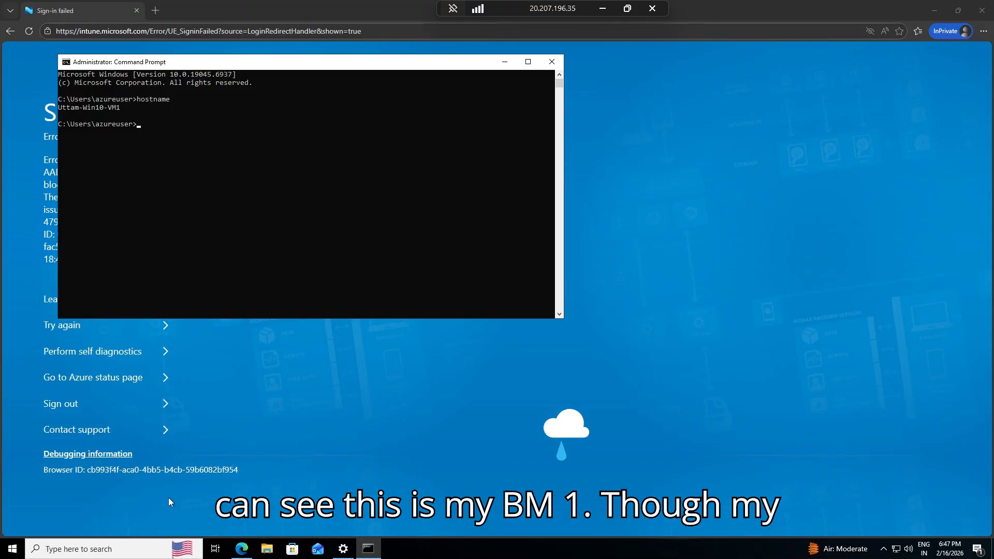
click(603, 8)
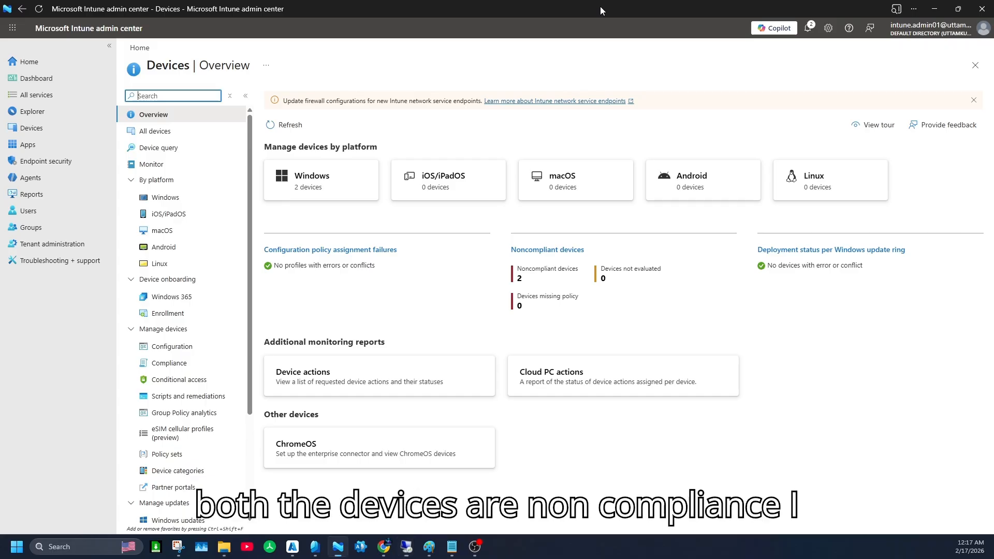
List Windows devices showing both VMs Noncompliant, then type intune.micros in VM1's browser address bar
click(306, 189)
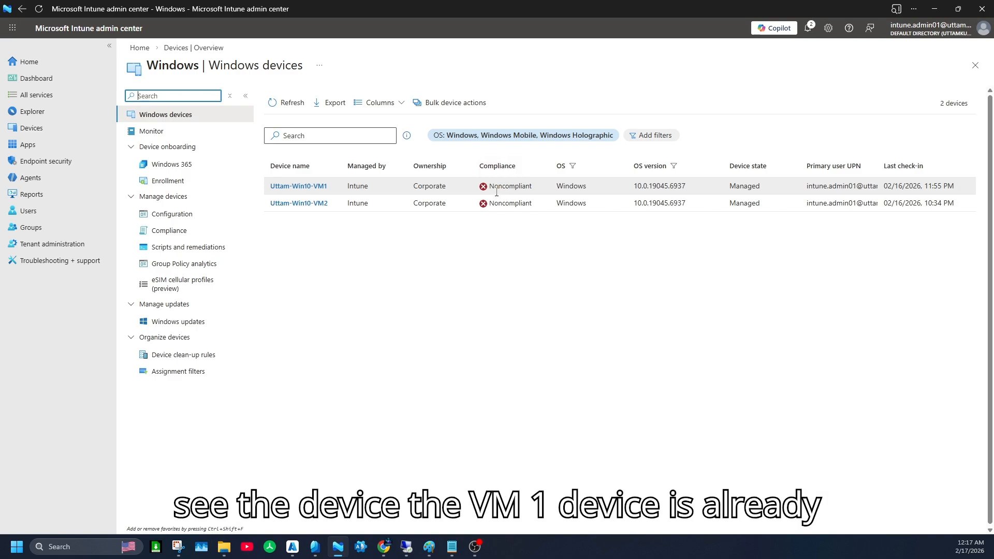
click(405, 550)
click(442, 486)
click(571, 153)
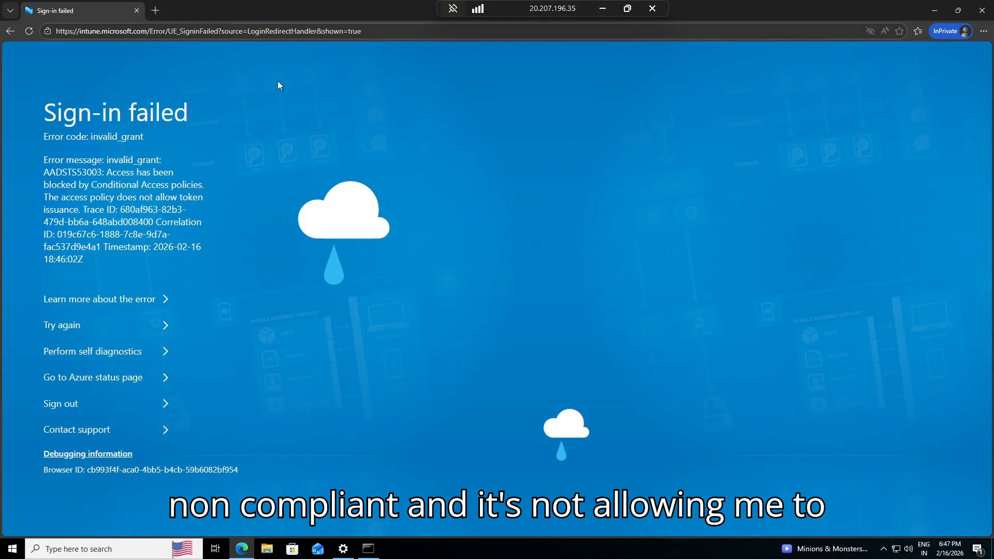
click(165, 24)
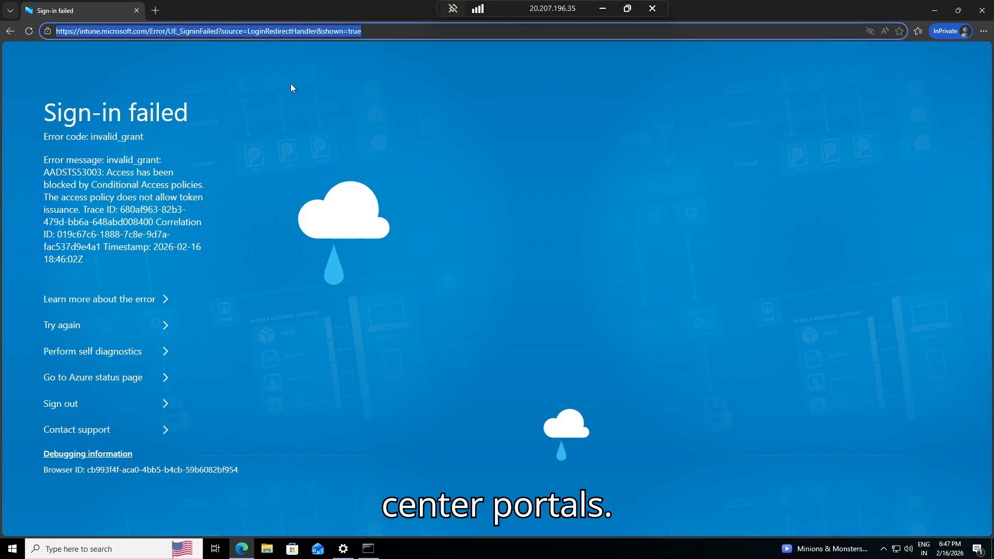
text(intune.micros)
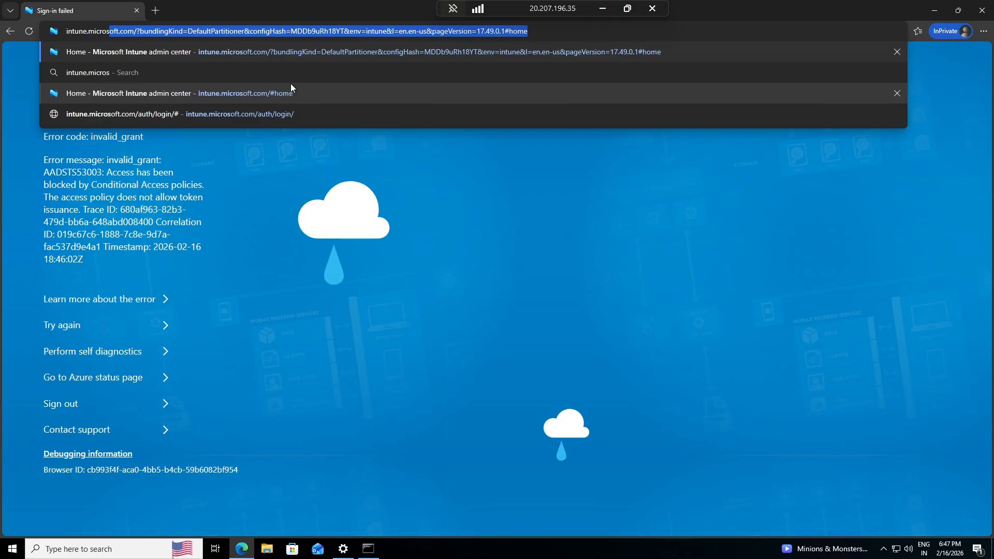
key(Tab)
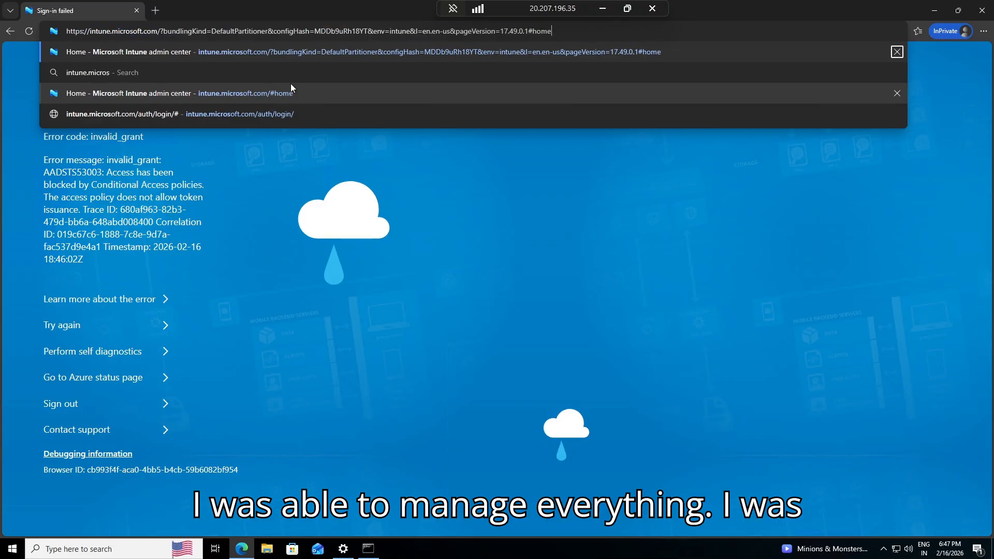
key(BackSpace)
key(BackSpace)
key(BackSpace)
key(BackSpace)
key(BackSpace)
key(BackSpace)
key(BackSpace)
key(BackSpace)
key(BackSpace)
key(BackSpace)
key(BackSpace)
key(BackSpace)
key(BackSpace)
key(BackSpace)
key(BackSpace)
key(BackSpace)
key(BackSpace)
key(BackSpace)
key(BackSpace)
key(BackSpace)
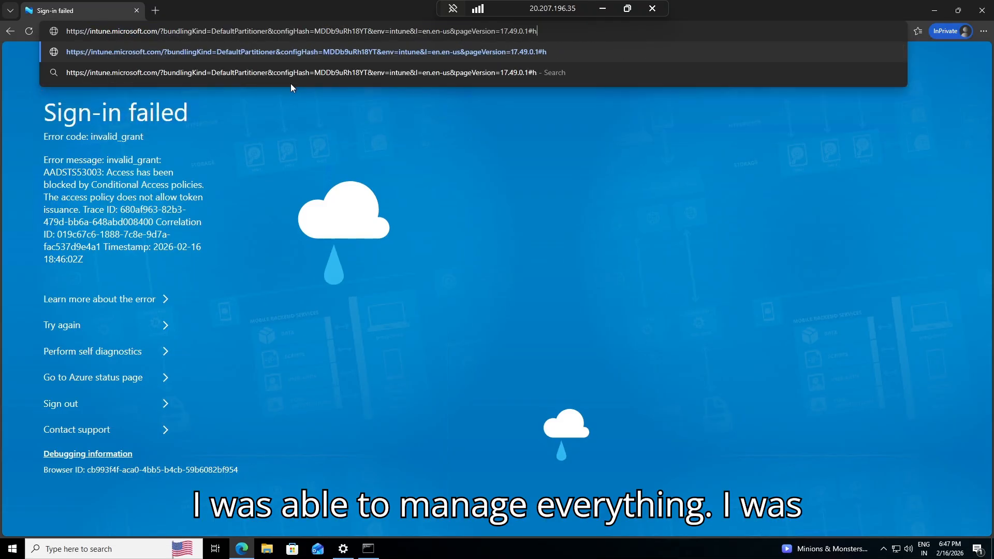
key(BackSpace)
key(BackSpace)
key(BackSpace)
key(BackSpace)
key(BackSpace)
key(BackSpace)
key(BackSpace)
key(BackSpace)
key(BackSpace)
key(BackSpace)
key(BackSpace)
key(BackSpace)
key(BackSpace)
key(BackSpace)
key(BackSpace)
key(BackSpace)
key(BackSpace)
key(BackSpace)
key(BackSpace)
key(BackSpace)
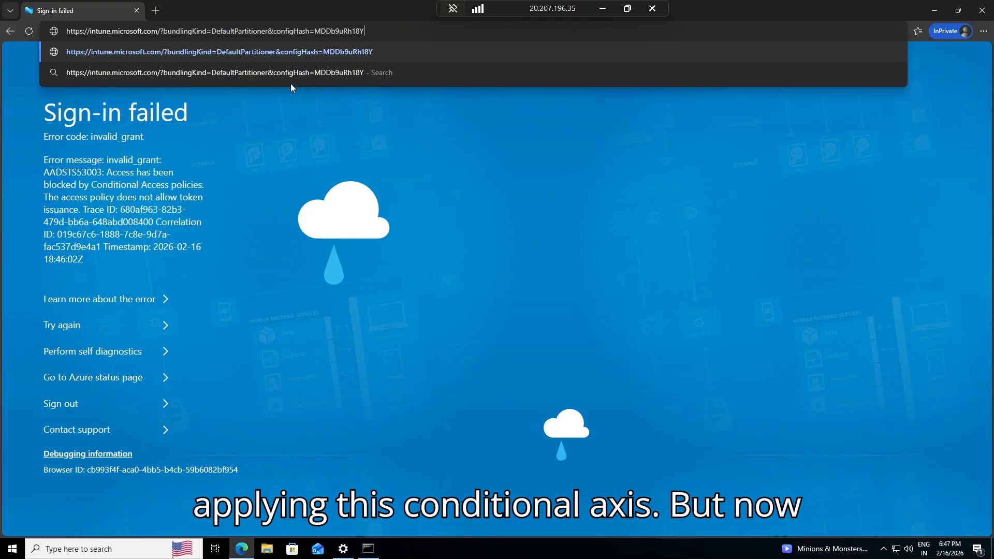
key(BackSpace)
key(BackSpace)
key(BackSpace)
key(BackSpace)
key(BackSpace)
key(BackSpace)
key(BackSpace)
key(BackSpace)
key(BackSpace)
key(BackSpace)
key(BackSpace)
key(BackSpace)
key(BackSpace)
key(BackSpace)
key(BackSpace)
key(BackSpace)
key(BackSpace)
key(BackSpace)
key(BackSpace)
key(BackSpace)
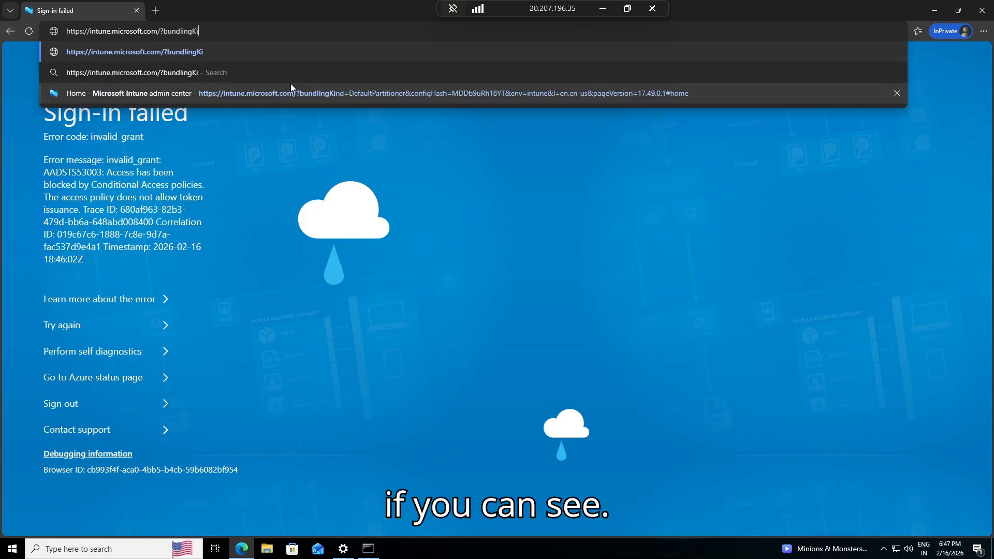
key(BackSpace)
key(BackSpace)
key(BackSpace)
key(BackSpace)
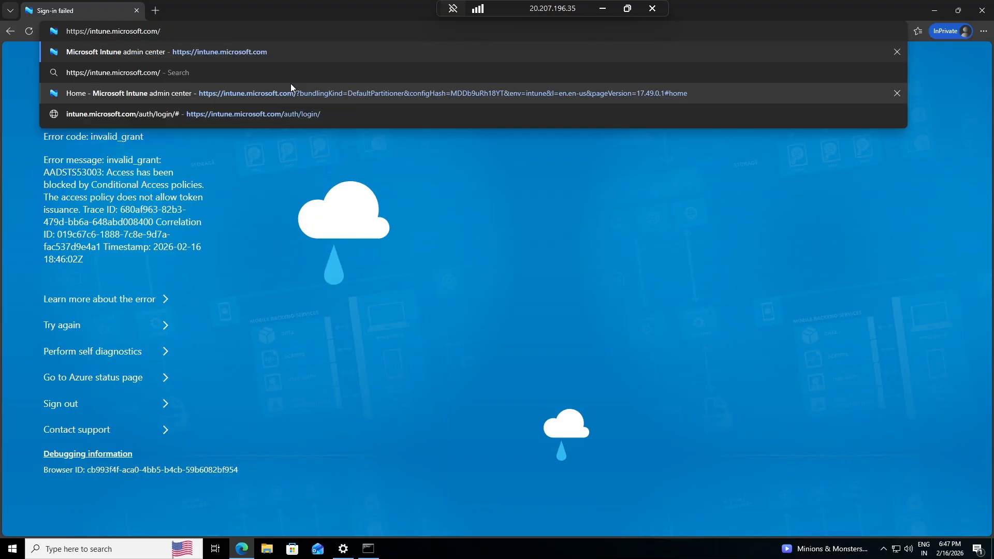
key(Return)
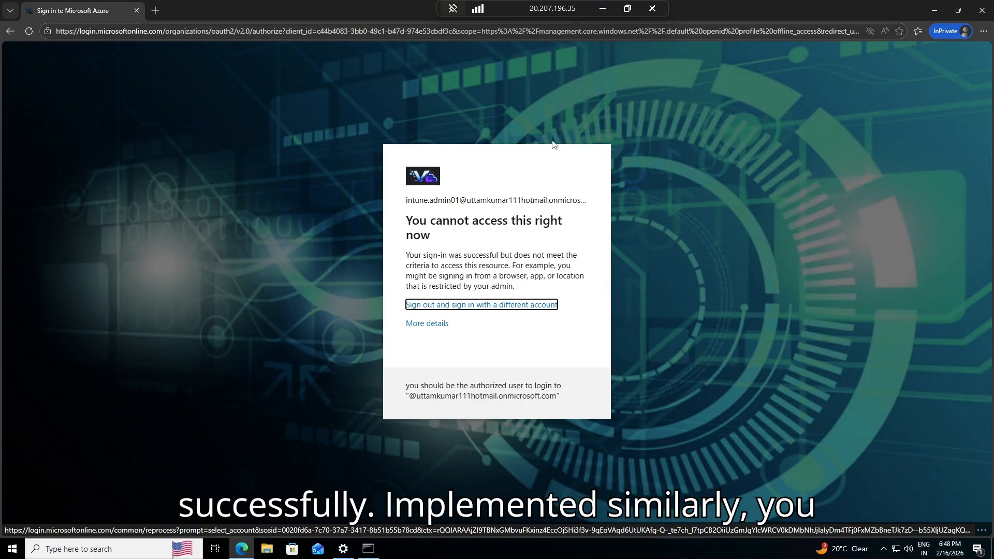
click(602, 9)
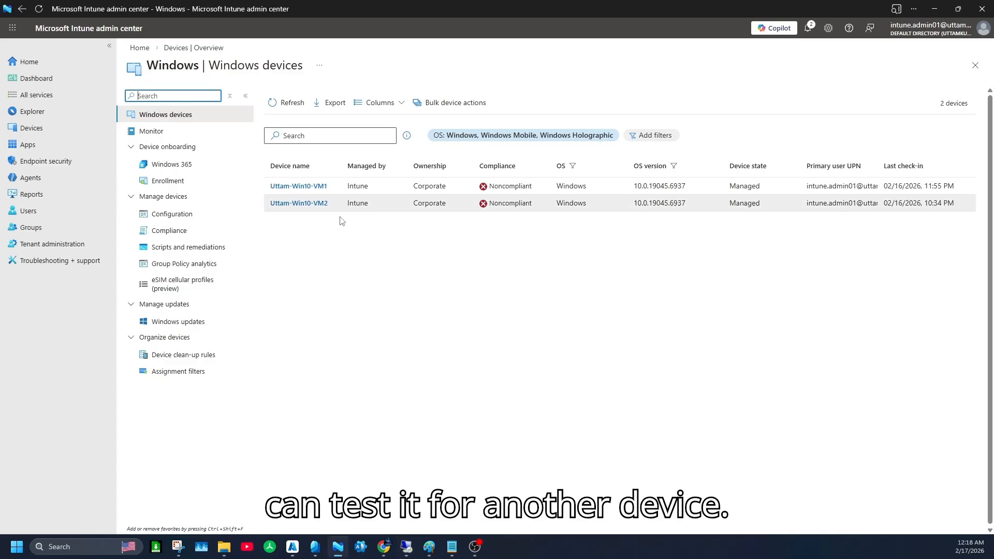
Bring the first VM's Remote Desktop session forward and maximize it
click(407, 546)
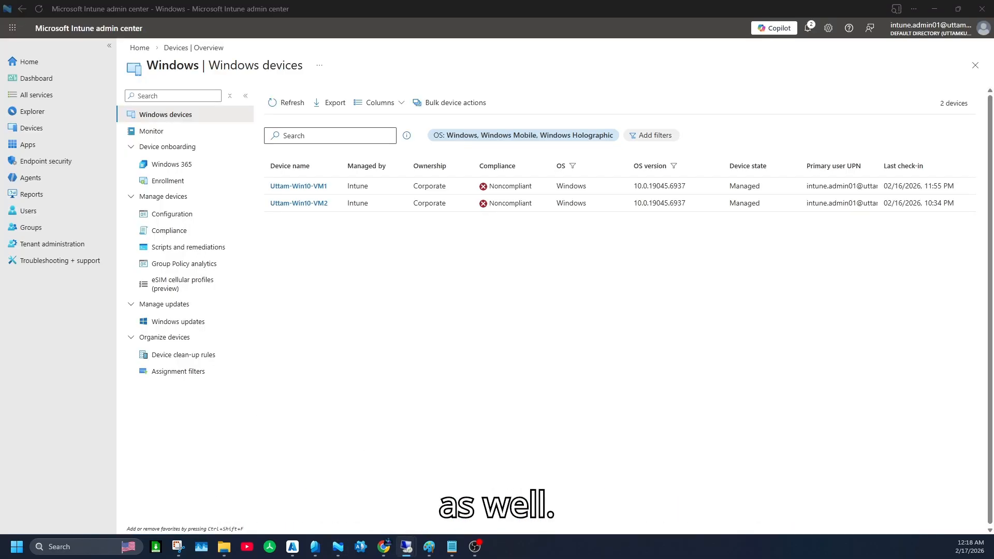
drag(0, 89, 456, 90)
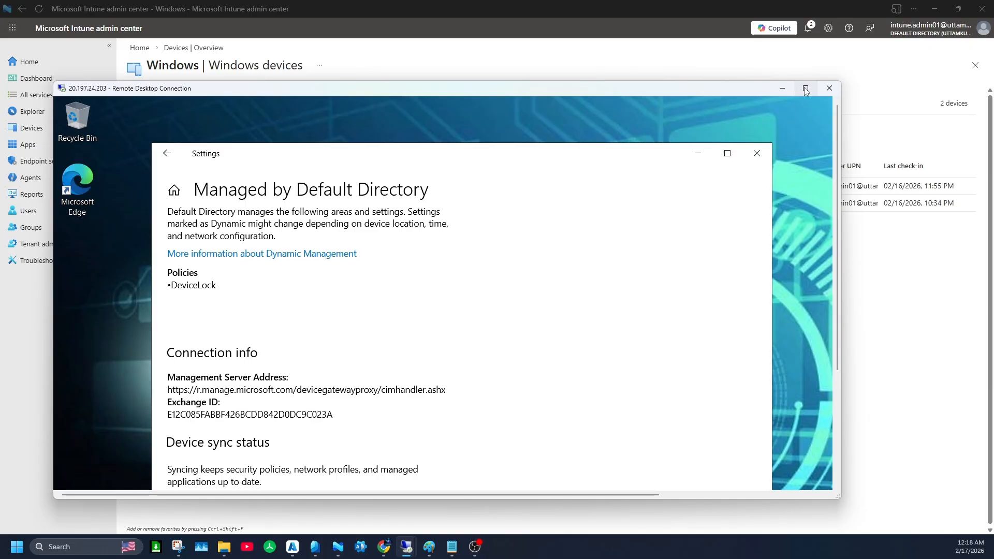
click(806, 89)
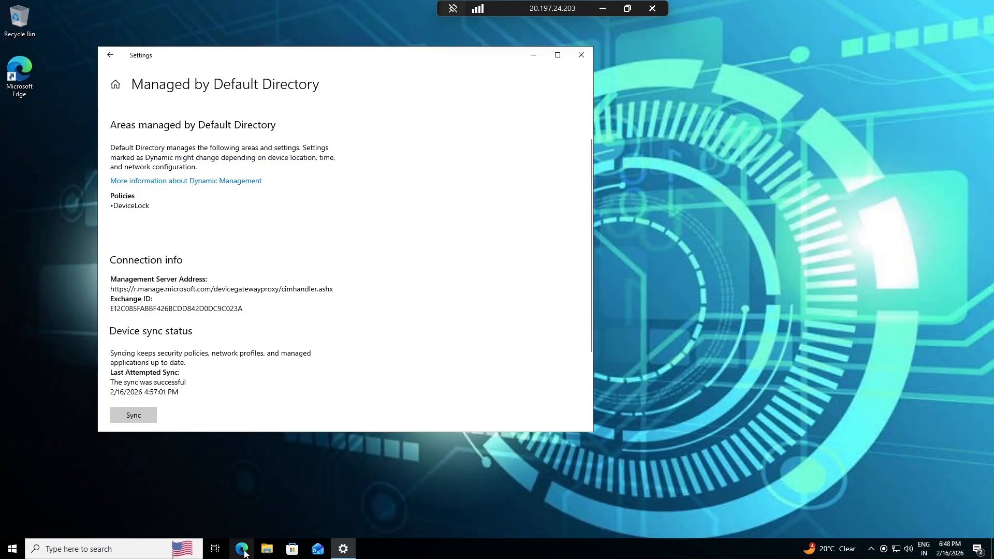
Open a new Edge InPrivate window on the VM and go to intune.microsoft.com
right_click(242, 550)
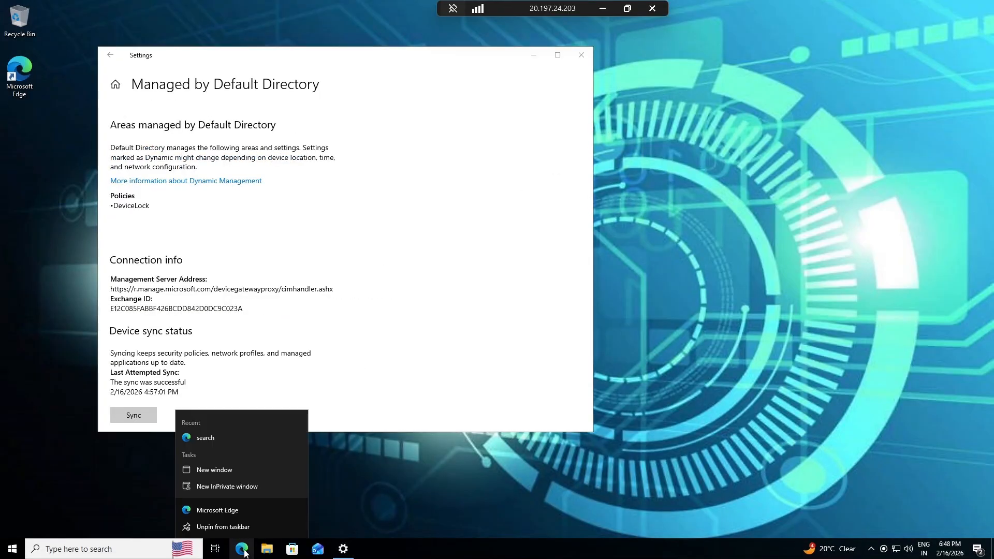
click(241, 489)
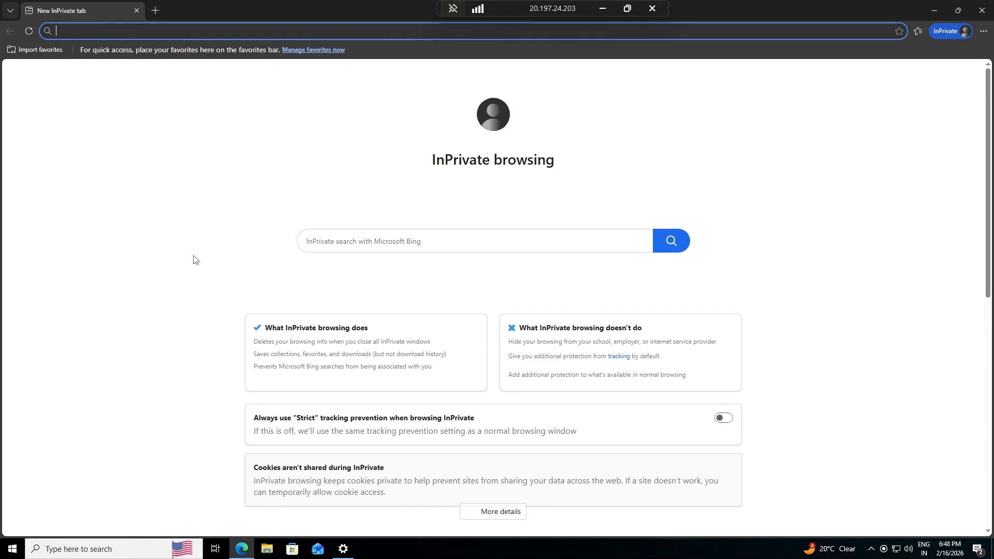
text(intune.mi)
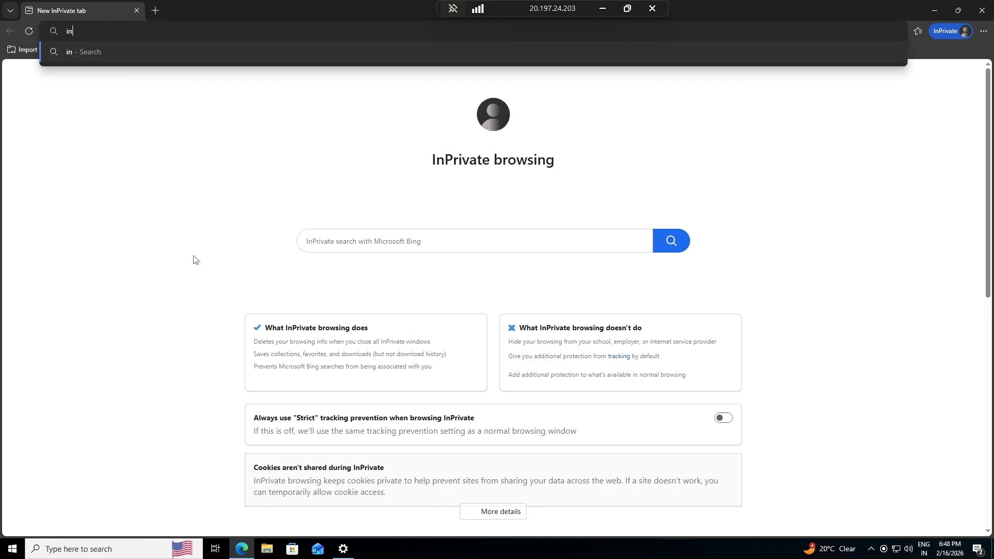
text(crosoft.com)
key(Return)
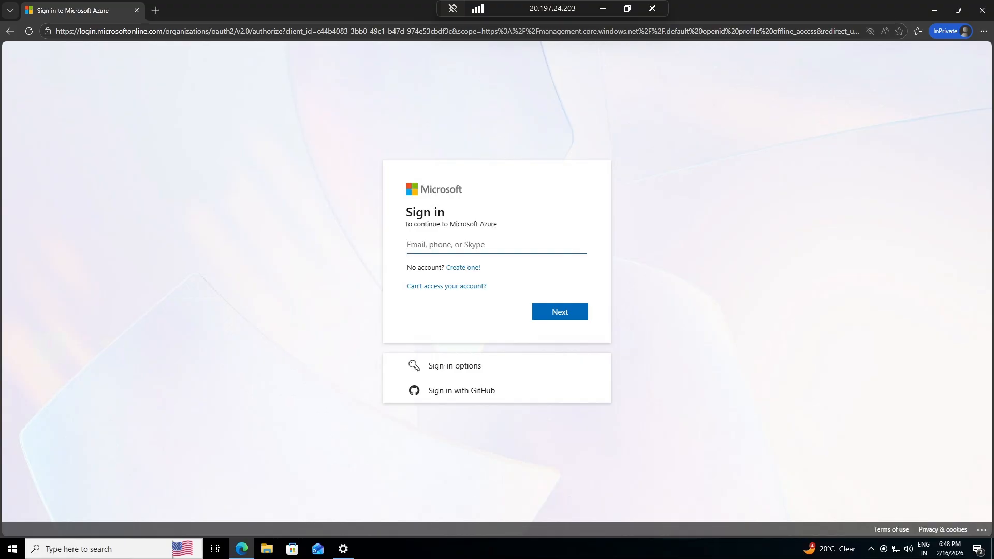
Sign in with the admin account's e-mail and password, get 'You cannot access this right now', and return to the host
key(ctrl+v)
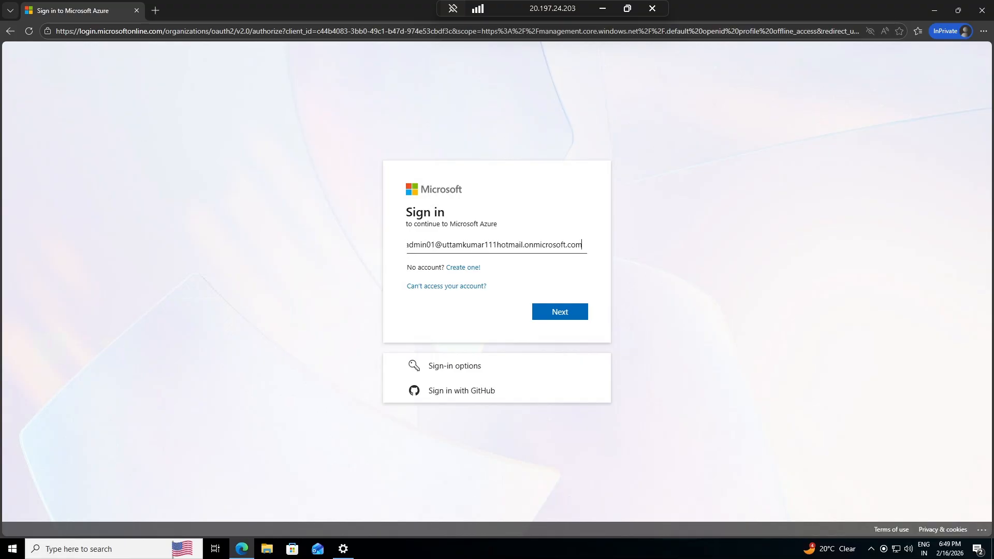
key(Return)
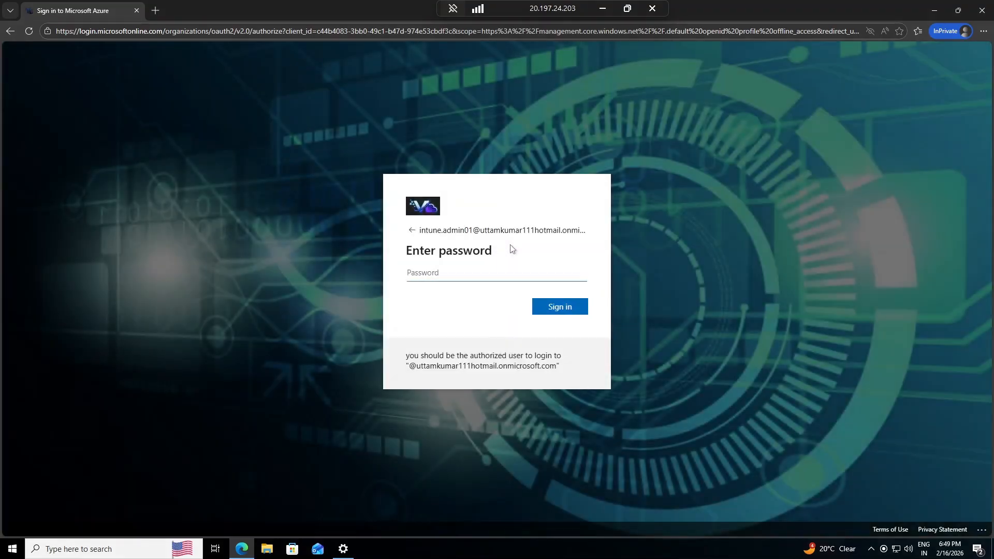
text(••••••••)
key(Return)
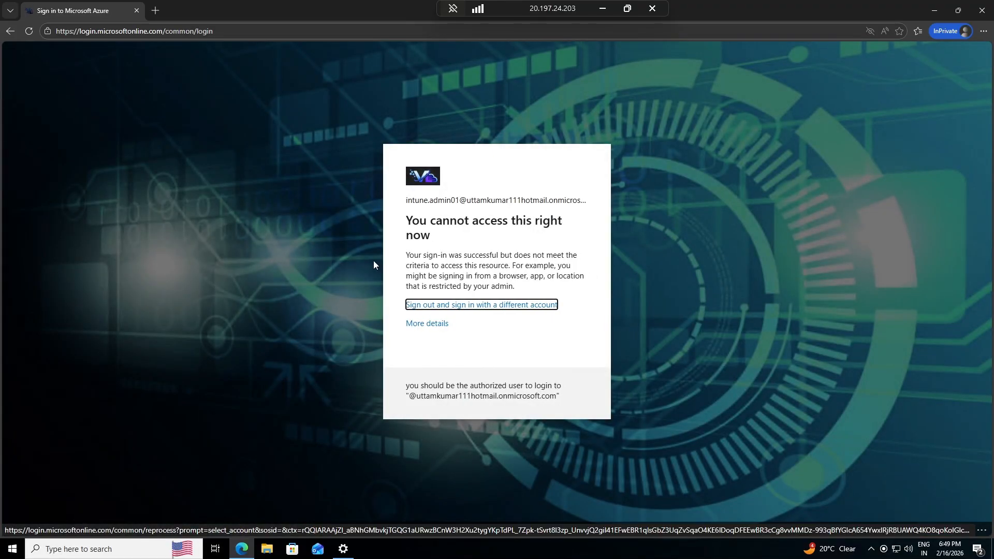
click(601, 11)
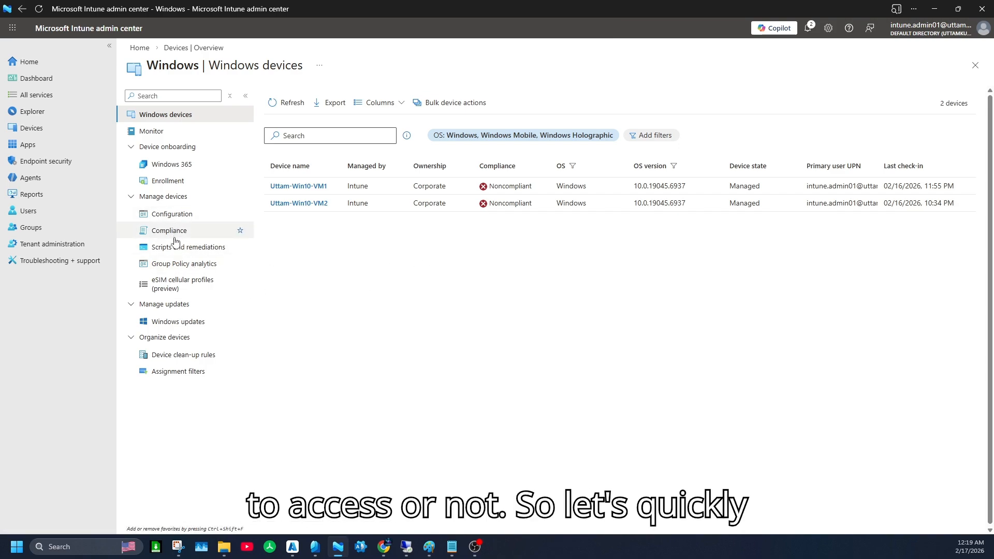
Go to Devices > Conditional access > Policies to list the conditional access policies
click(30, 128)
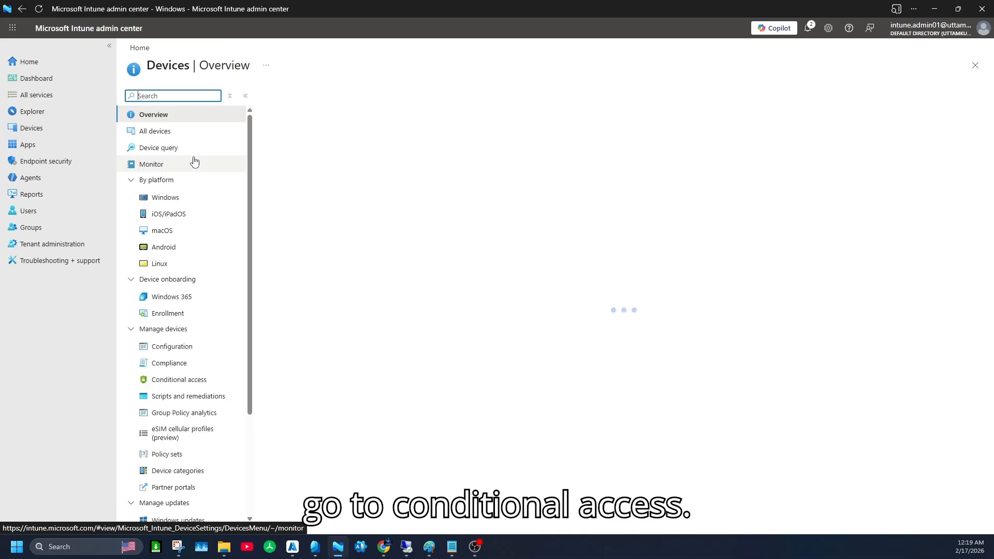
click(173, 380)
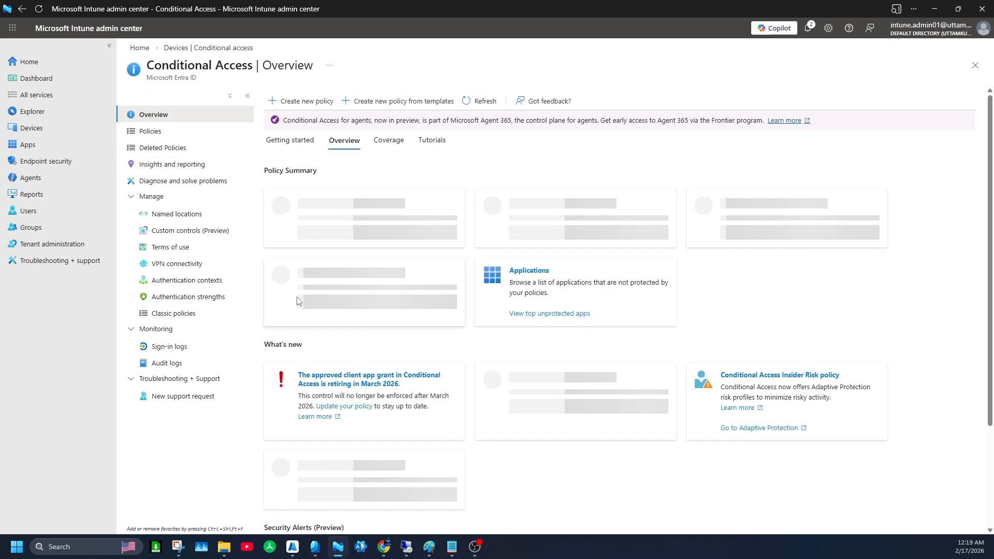
click(179, 135)
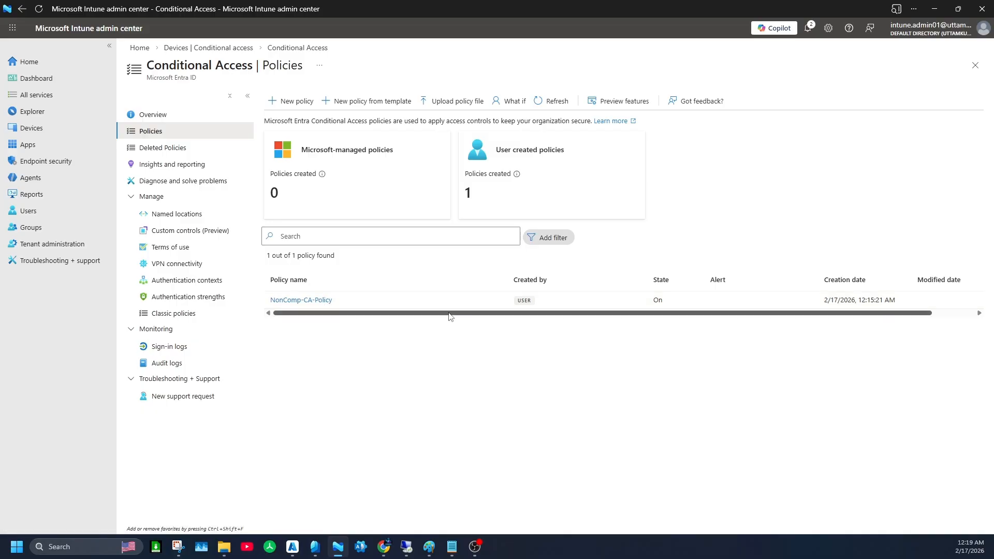
drag(642, 313, 684, 312)
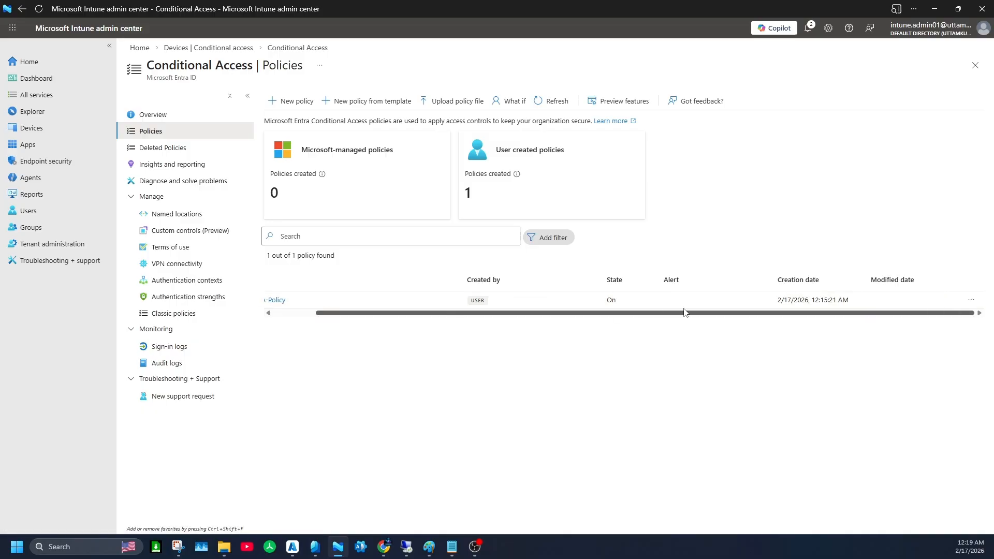
Delete NonComp-CA-Policy from its row menu and confirm the deletion
click(971, 300)
click(927, 315)
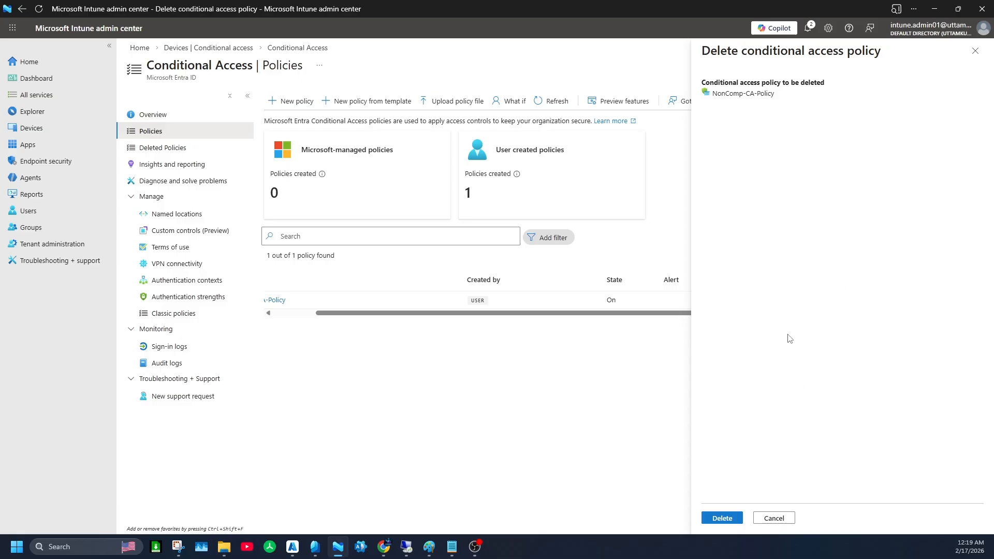
click(731, 518)
click(841, 330)
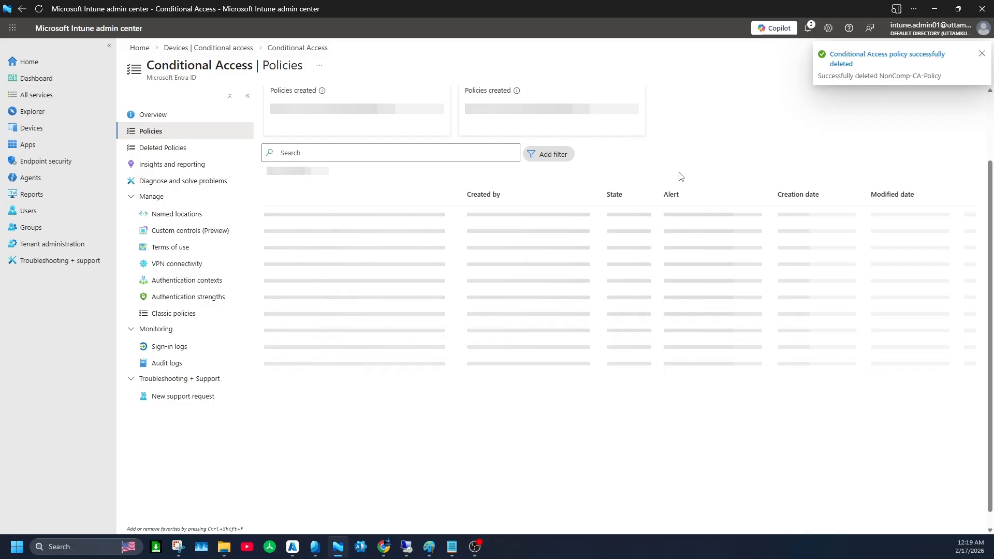
On the second VM's session, reload the blocked page and go back to retry Intune access
click(407, 547)
click(453, 490)
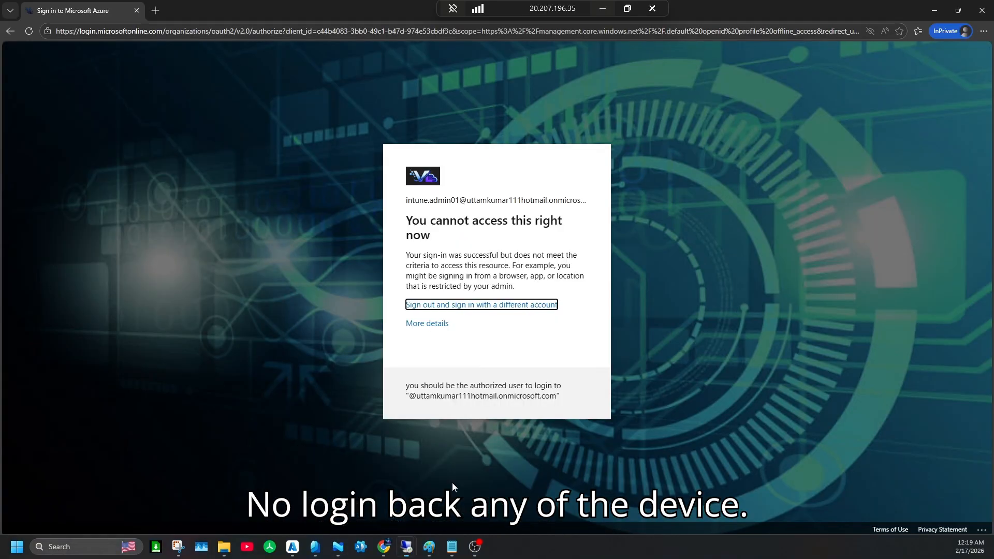
click(29, 31)
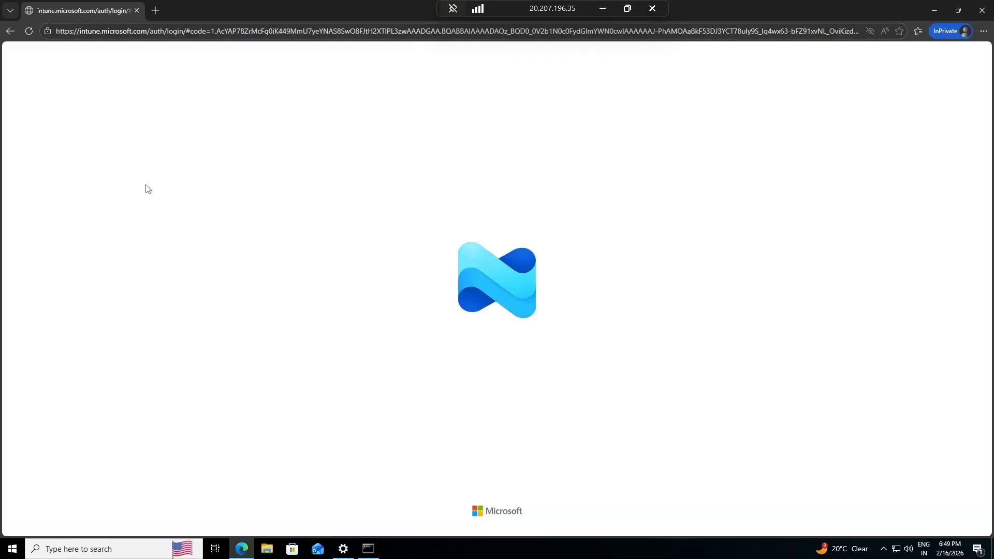
click(29, 31)
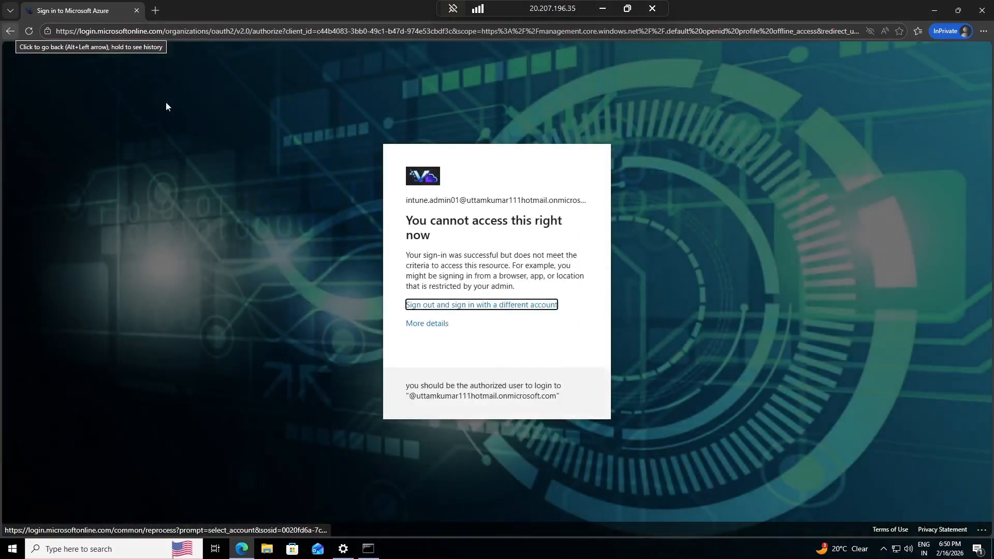
click(11, 32)
click(11, 32)
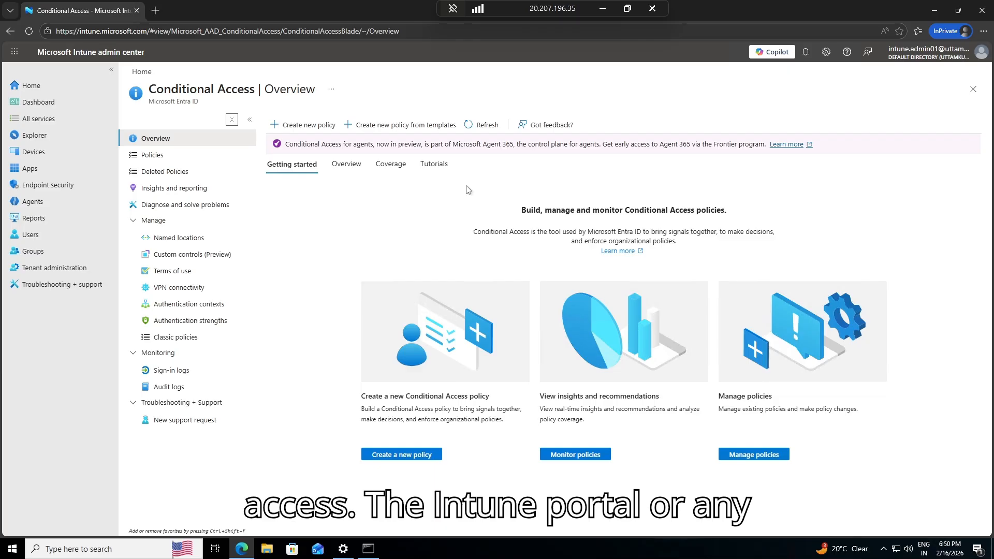
Open the Entra admin center in a new tab from the app launcher, then return to the host
click(15, 52)
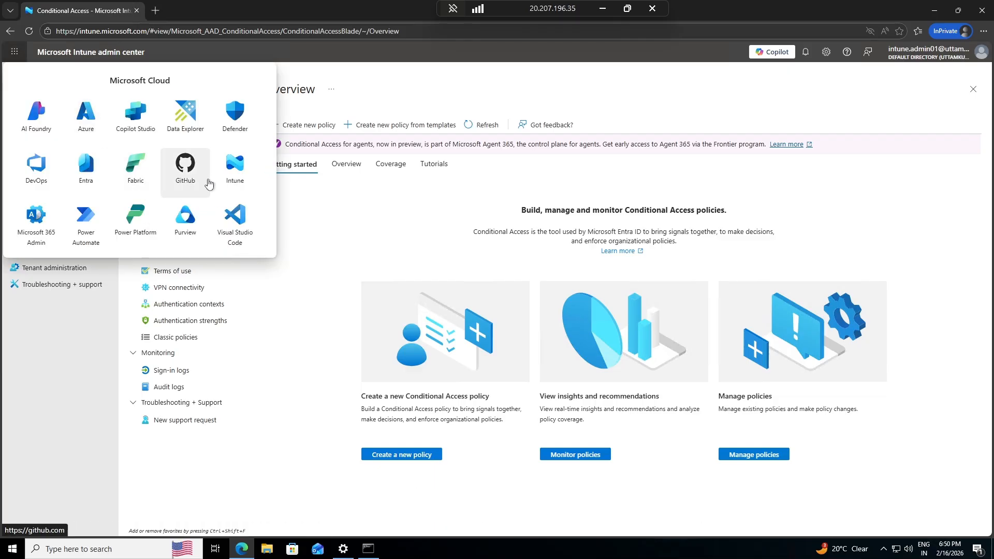
click(88, 171)
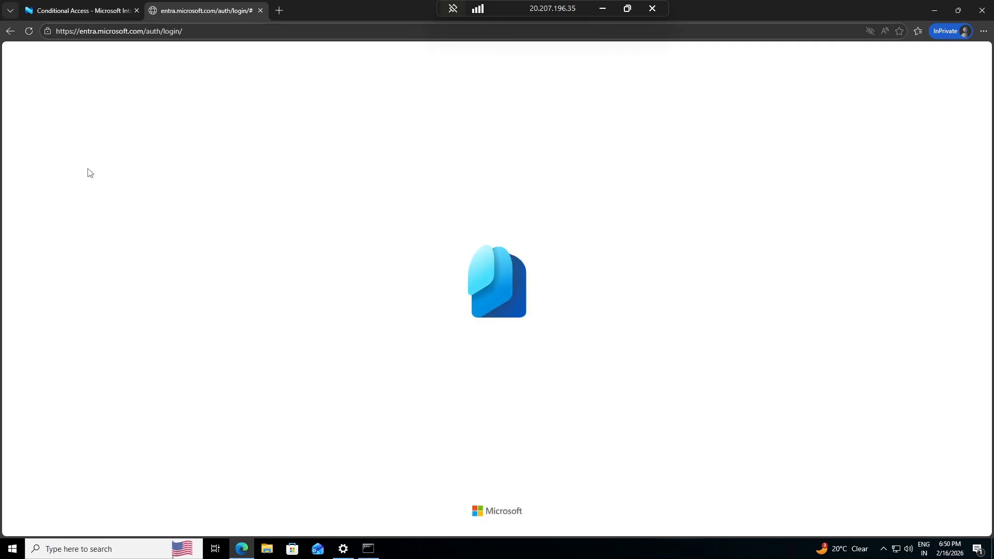
click(603, 12)
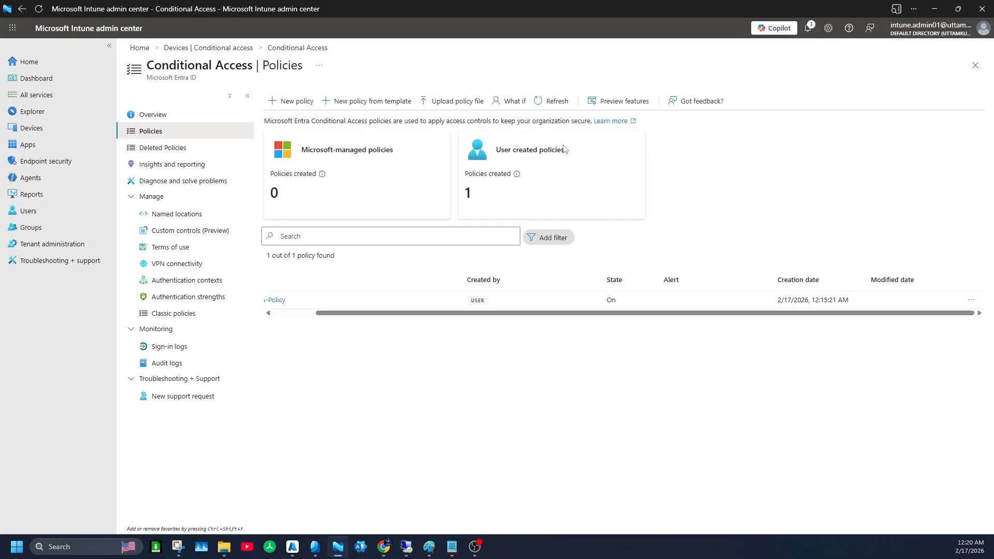